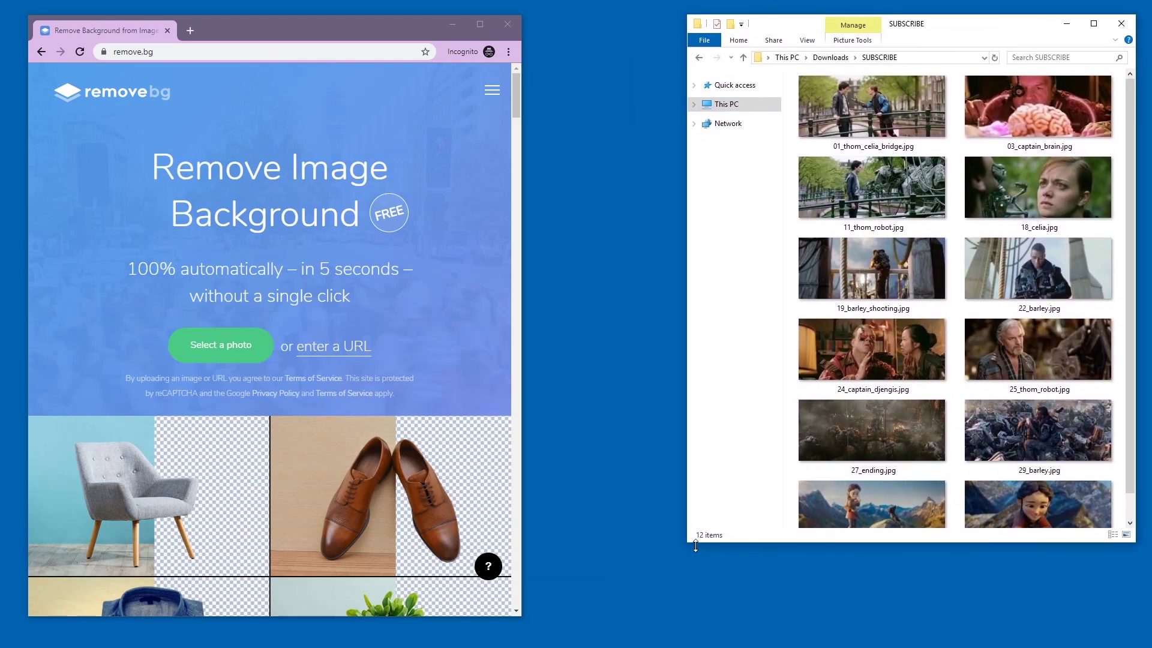
Resize the SUBSCRIBE folder window so it fits beside the browser with the thumbnails in three columns
drag(691, 546, 525, 431)
click(275, 32)
click(606, 105)
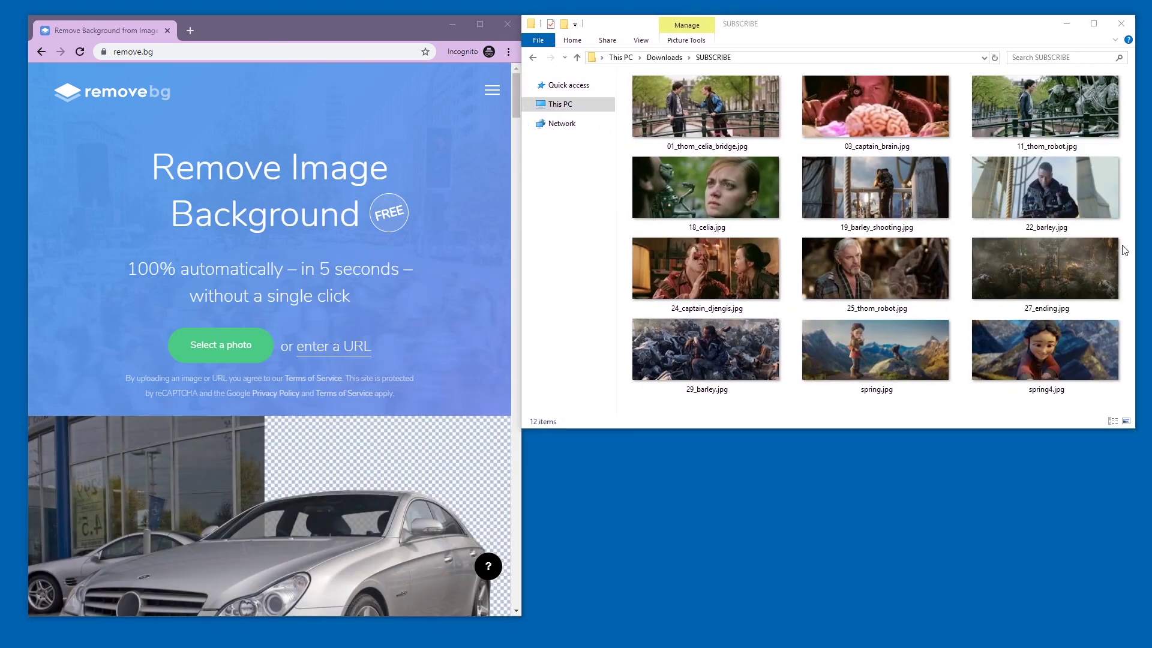
Upload 01_thom_celia_bridge.jpg to remove.bg and download the image without background
double_click(740, 118)
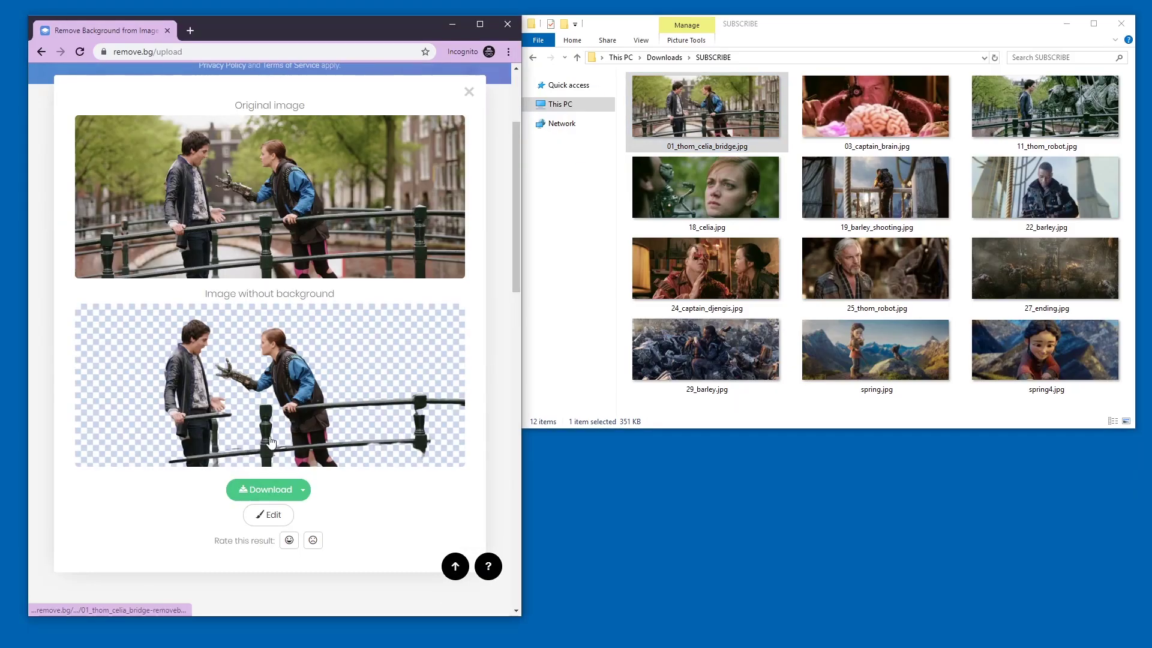
click(311, 454)
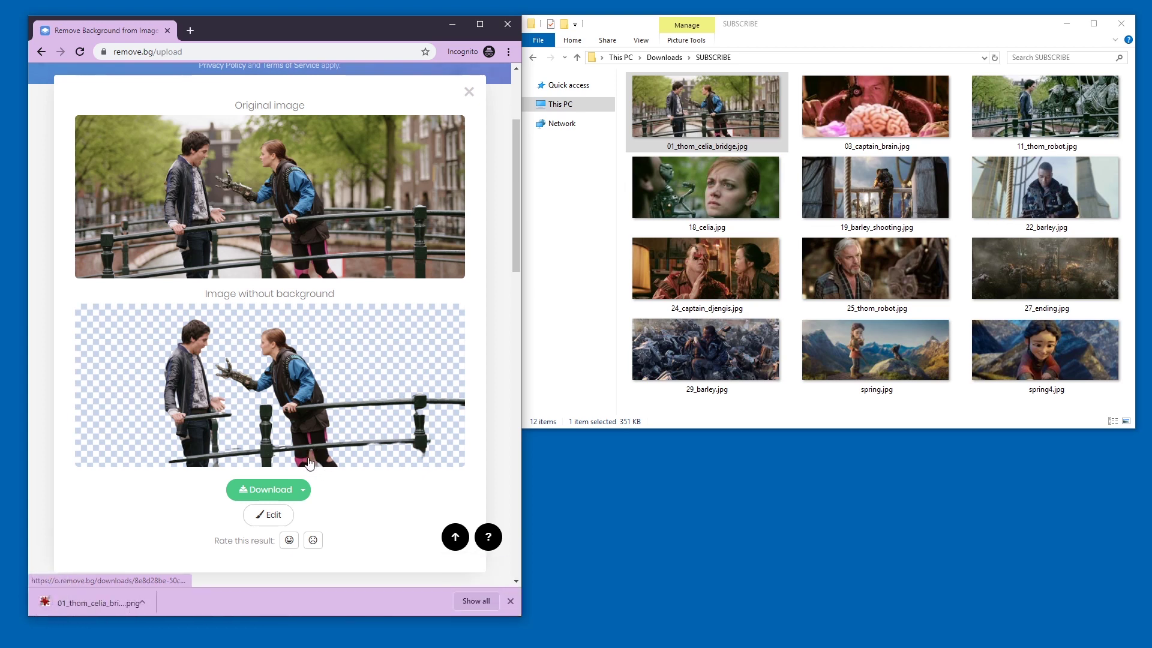
Open the downloaded PNG at 500% zoom and examine the cutout edges around the woman and the railing
scroll(341, 408, right, 7)
scroll(208, 502, up, 4)
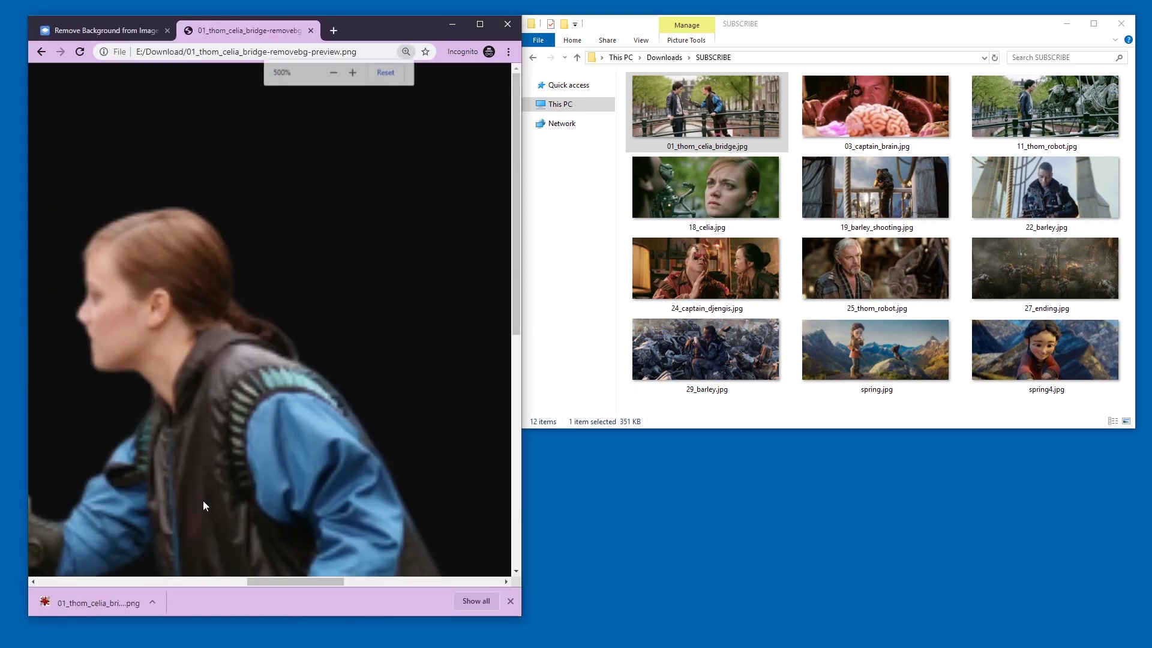
scroll(273, 486, right, 6)
scroll(264, 492, down, 8)
scroll(196, 530, left, 3)
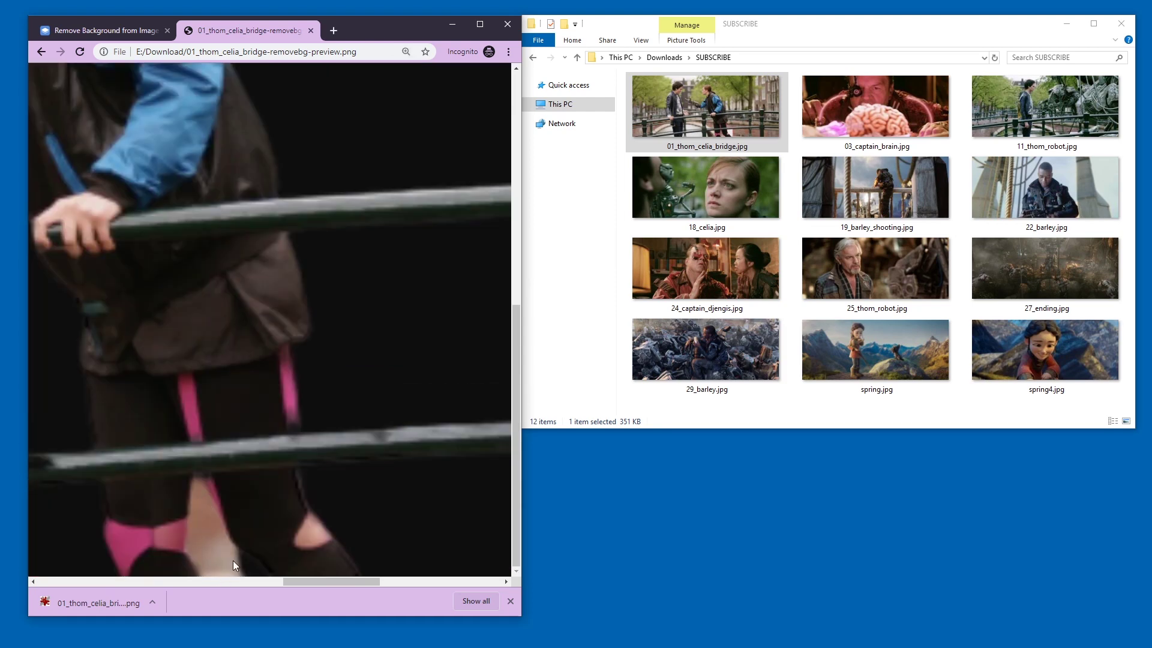
Run the downloaded cutout PNG through remove.bg again and compare the result with the file in the other tab
click(107, 40)
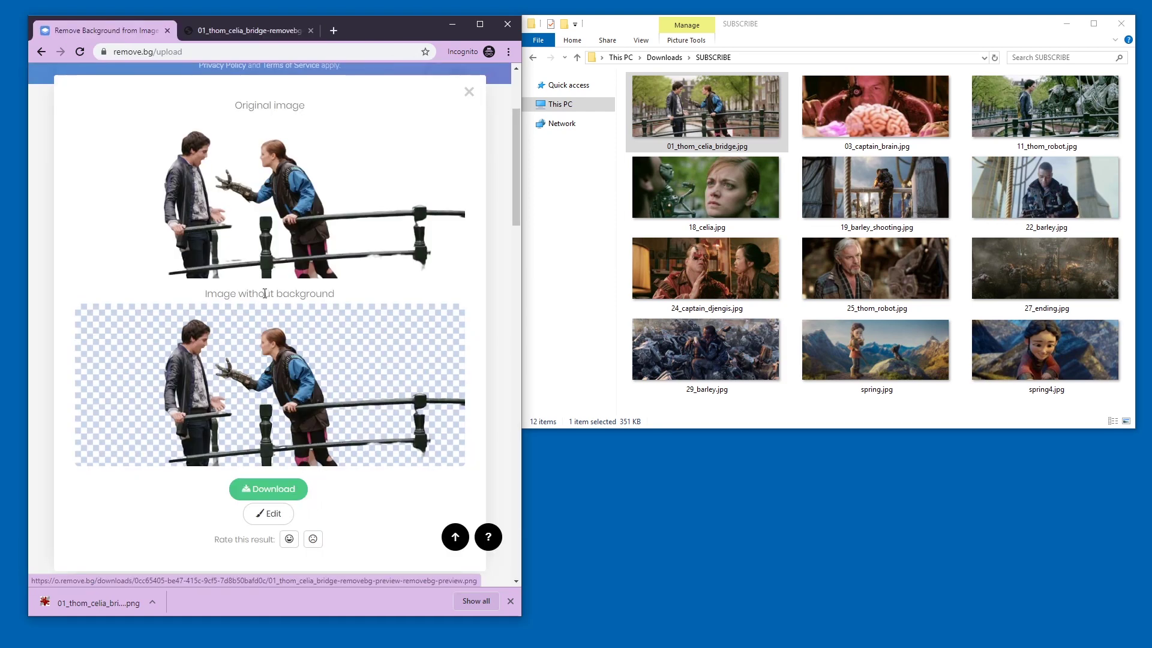
key(ctrl+Tab)
drag(276, 577, 162, 580)
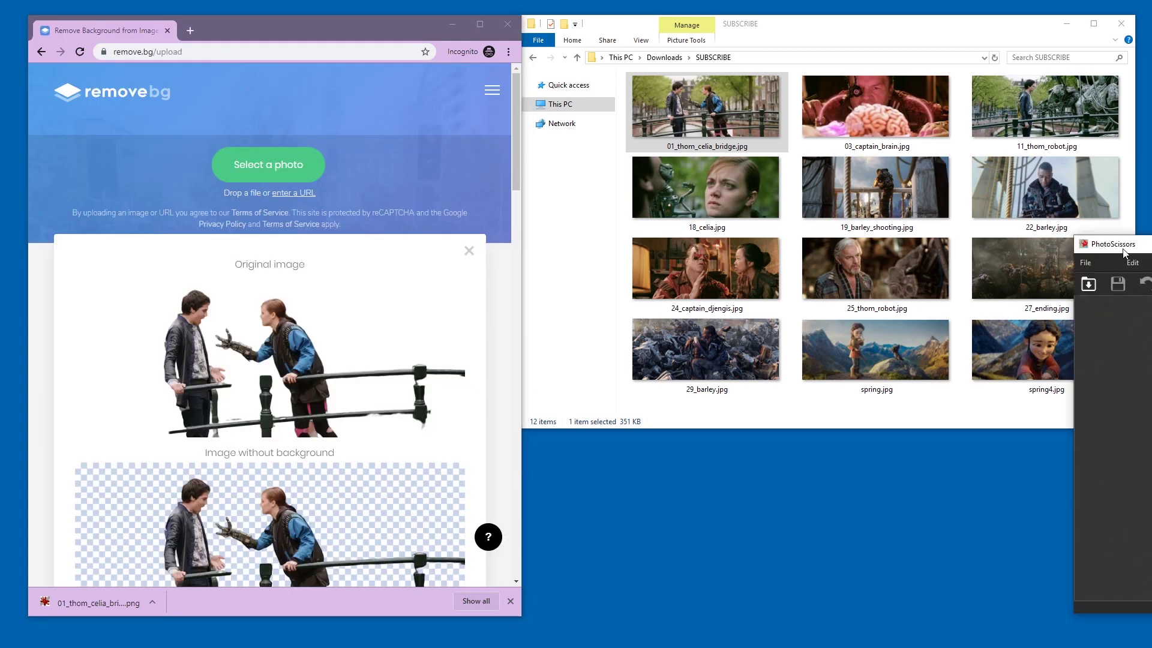
Switch to PhotoScissors, open 01_thom_celia_bridge.jpg and maximize the window to view its automatic cutout
drag(1123, 252, 648, 265)
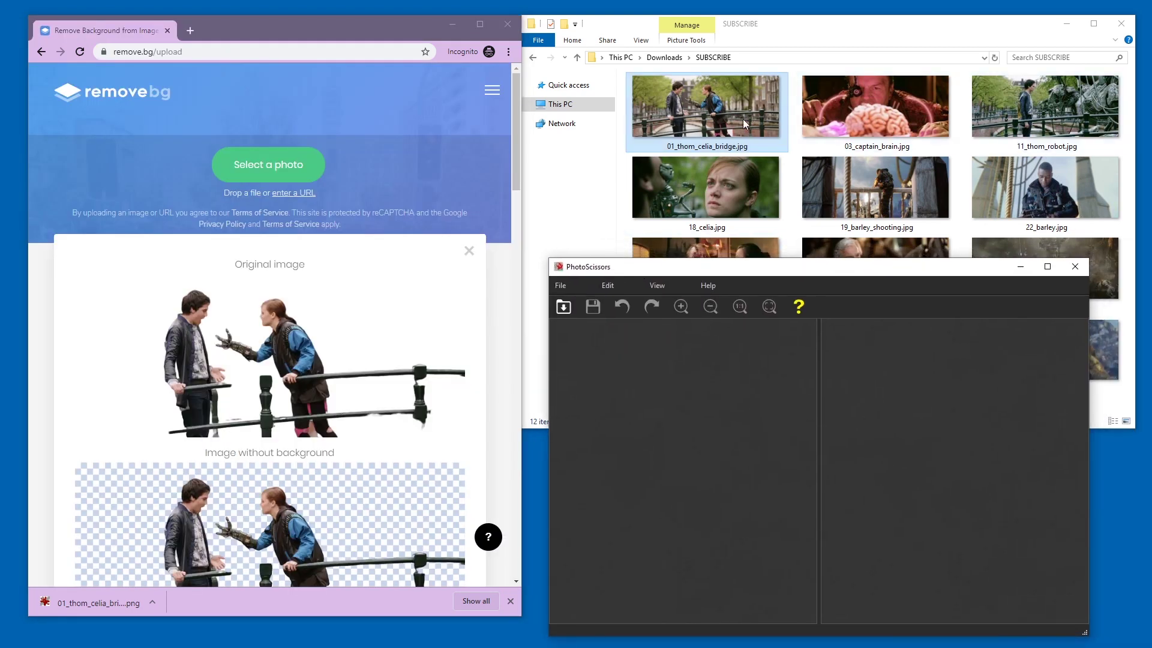
click(564, 307)
double_click(678, 363)
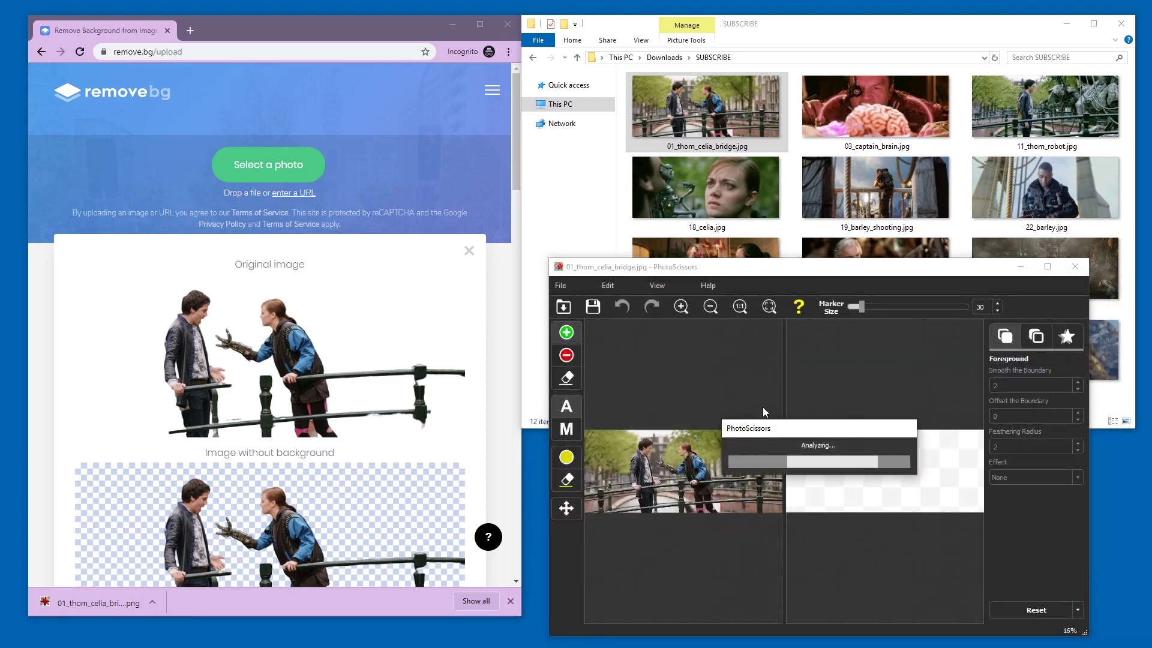
double_click(749, 269)
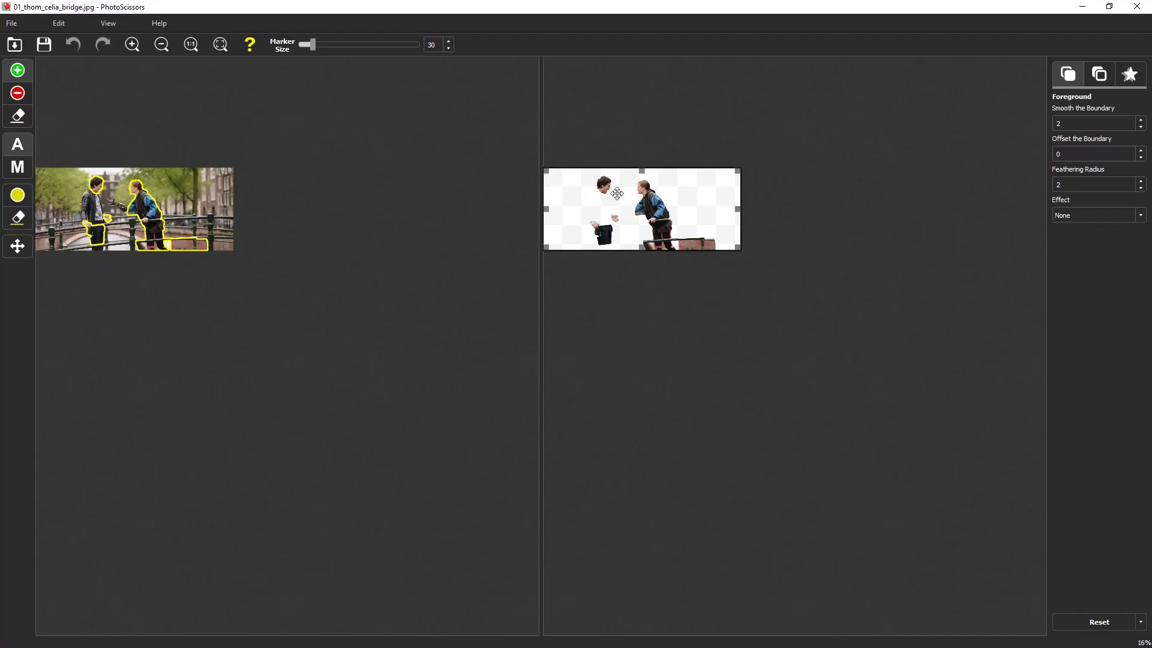
drag(737, 248, 841, 356)
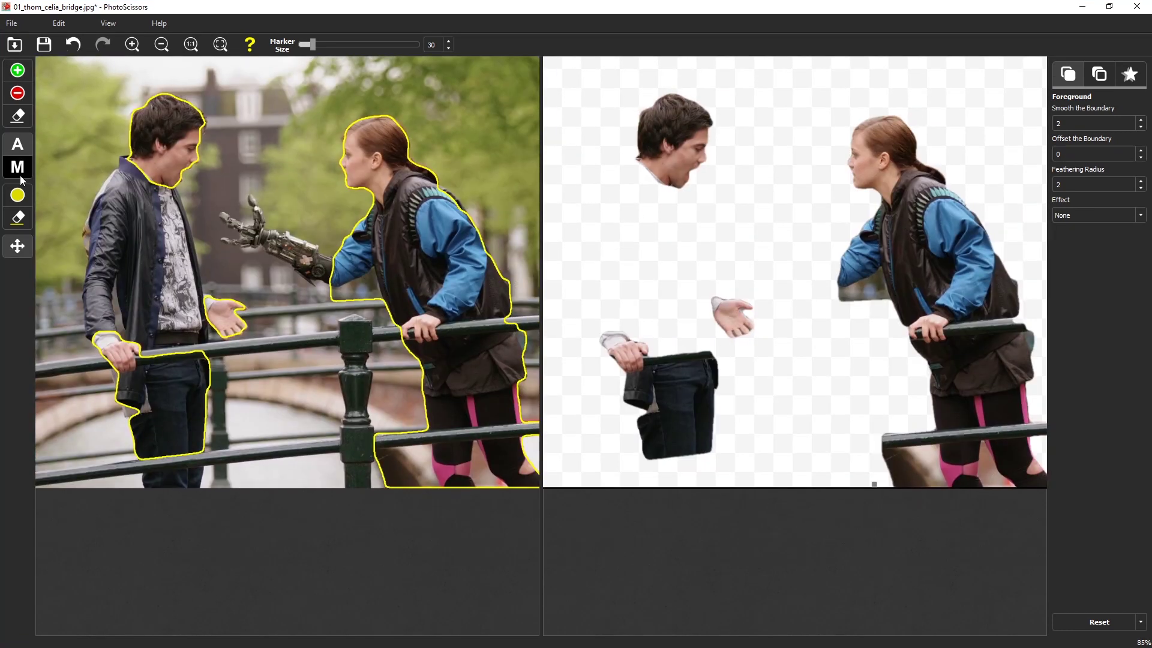
Mark the man's torso to keep and the background around the woman's legs and behind her back to remove
click(17, 115)
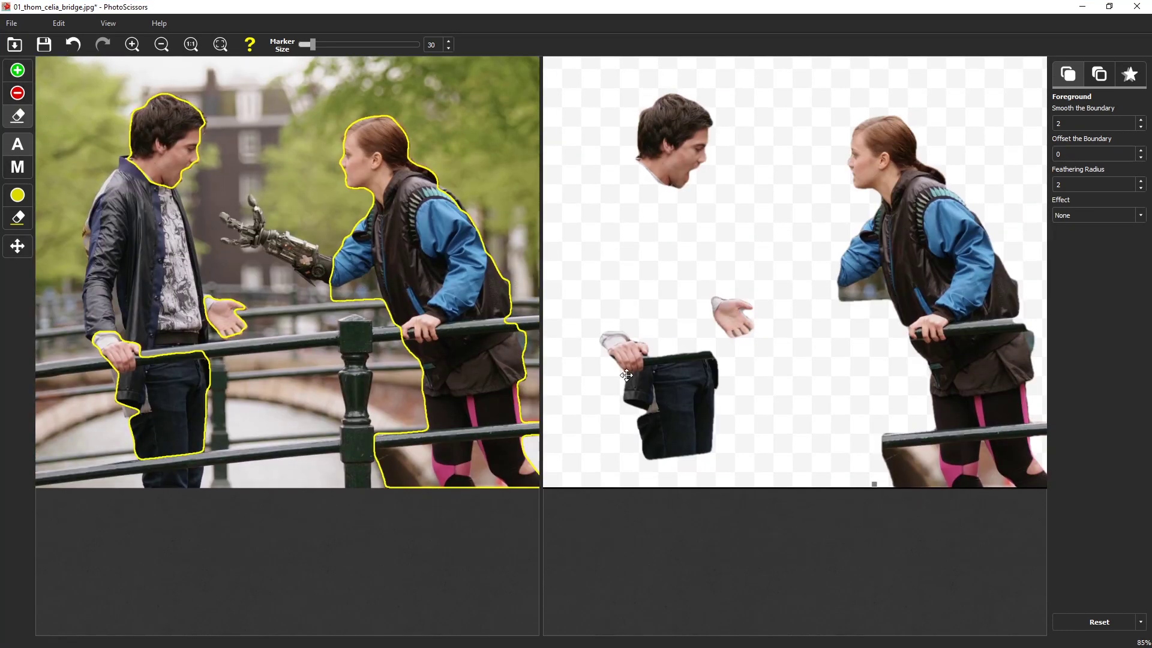
drag(174, 336, 178, 354)
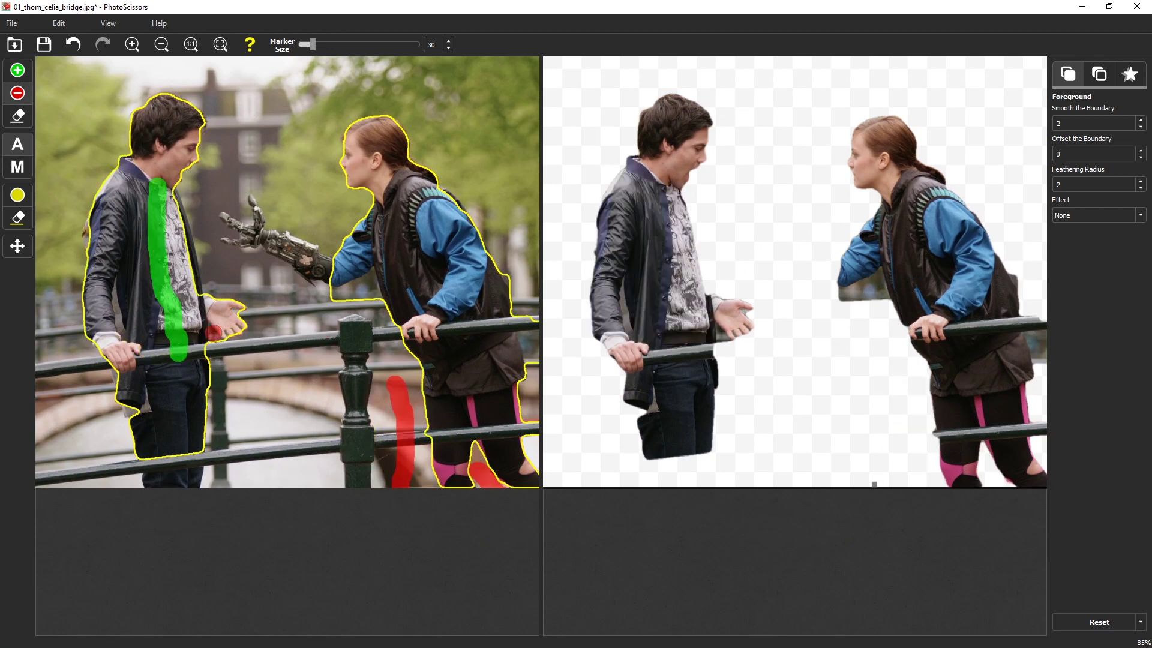
scroll(214, 333, down, 2)
drag(447, 313, 455, 377)
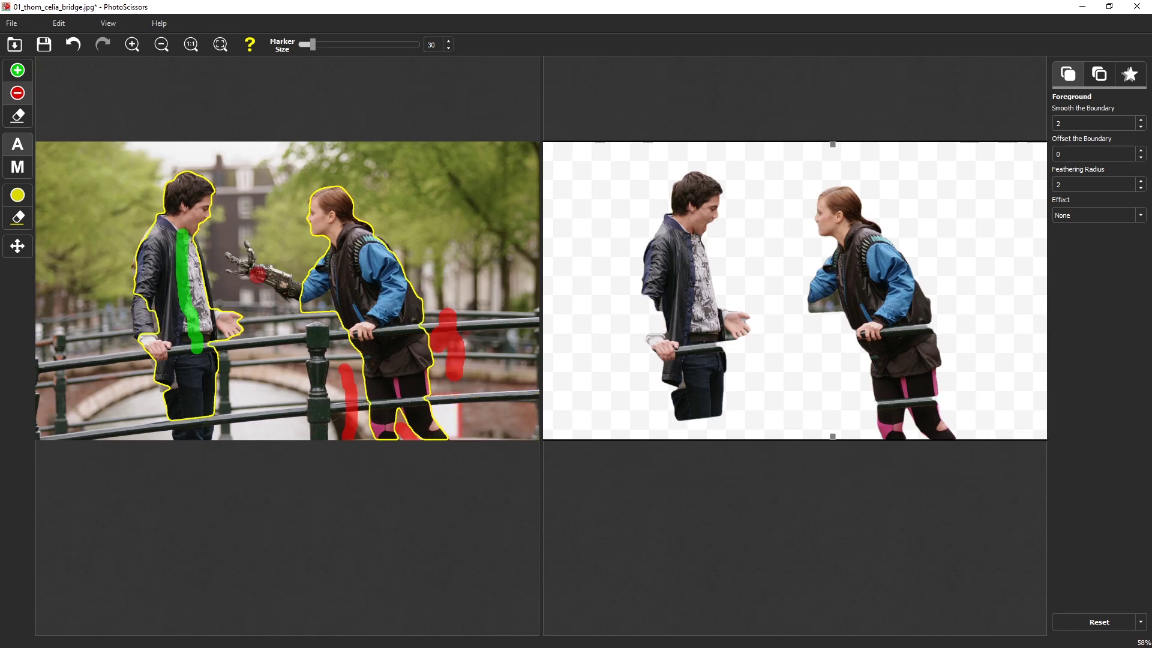
With marker size 13, mark the woman's robotic arm and fingers to keep and outline the surrounding background to remove
click(17, 70)
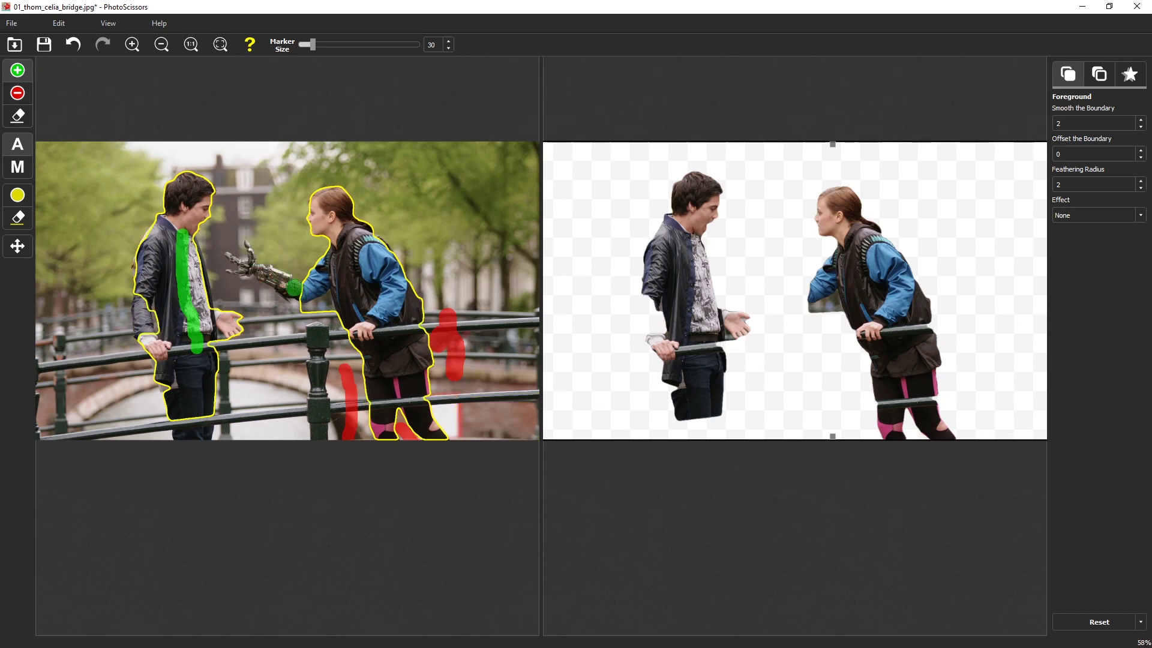
scroll(281, 277, up, 5)
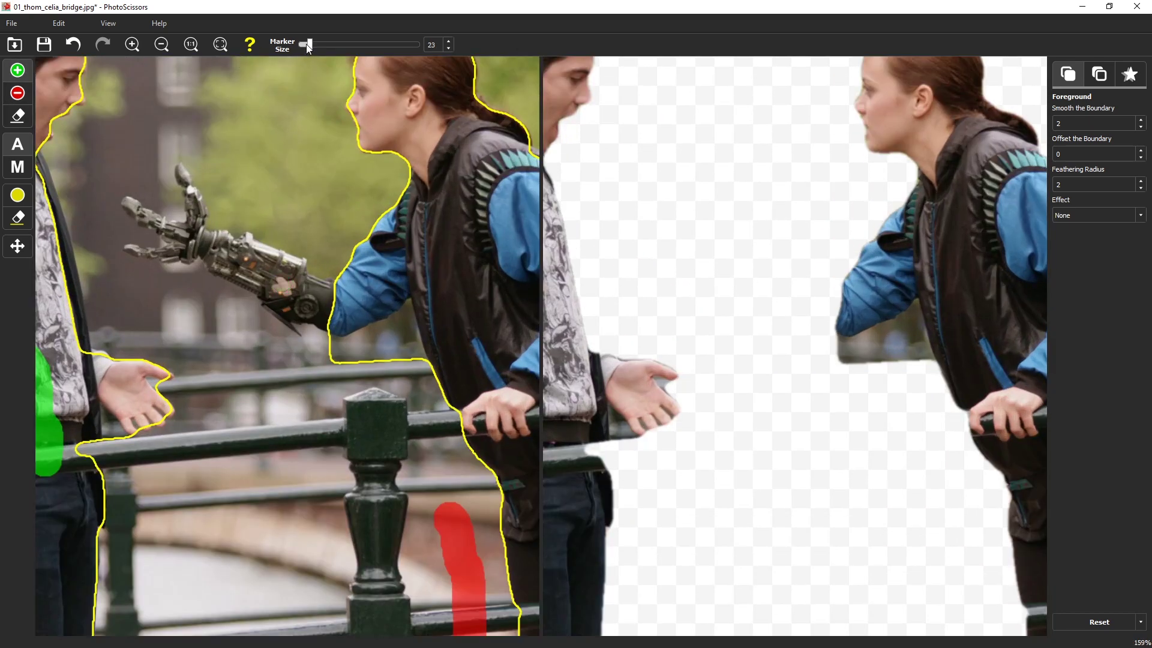
drag(129, 203, 195, 236)
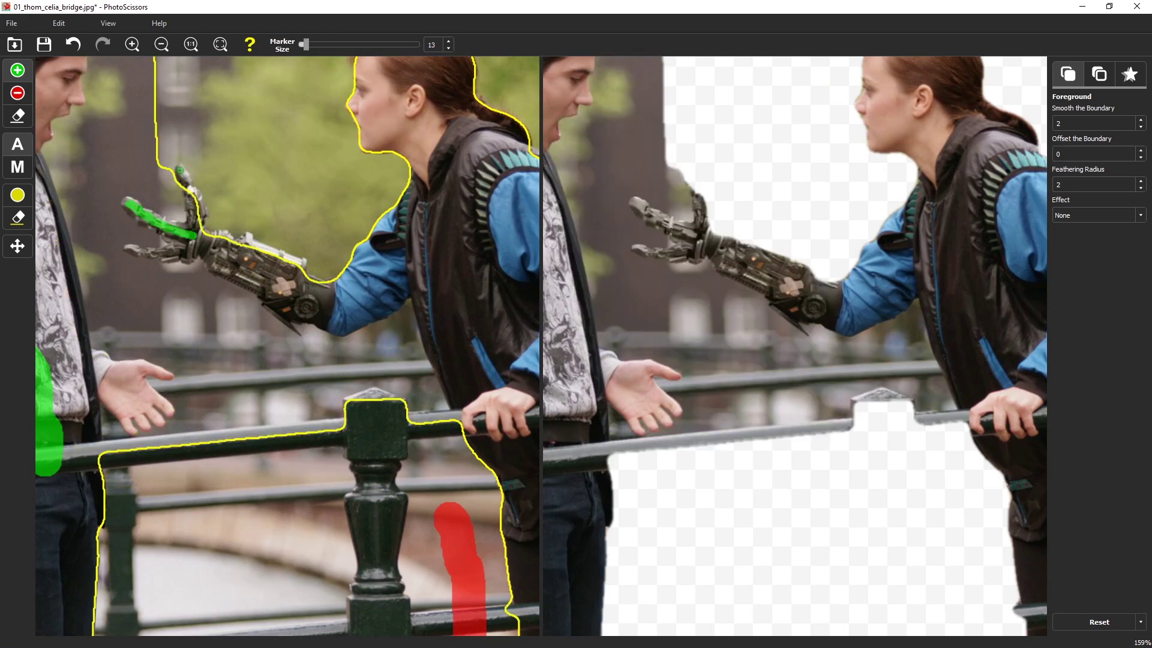
drag(192, 190, 193, 227)
drag(132, 250, 222, 256)
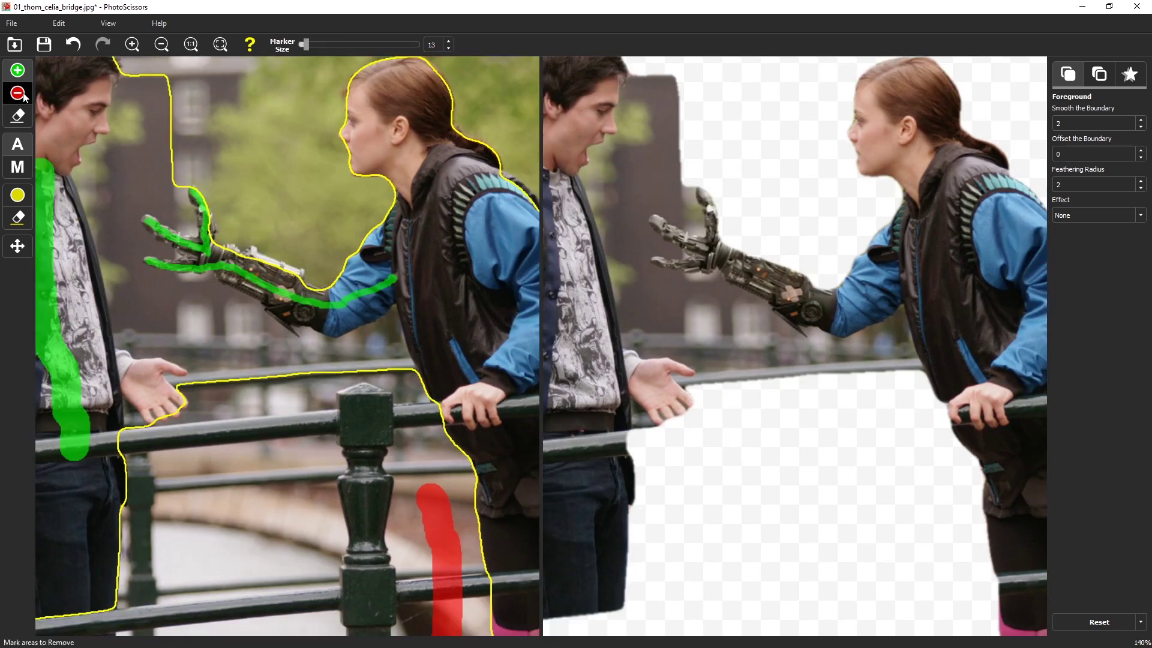
click(24, 96)
mouse_move(322, 271)
mouse_down()
mouse_move(243, 226)
mouse_move(172, 163)
mouse_up()
drag(134, 216, 375, 356)
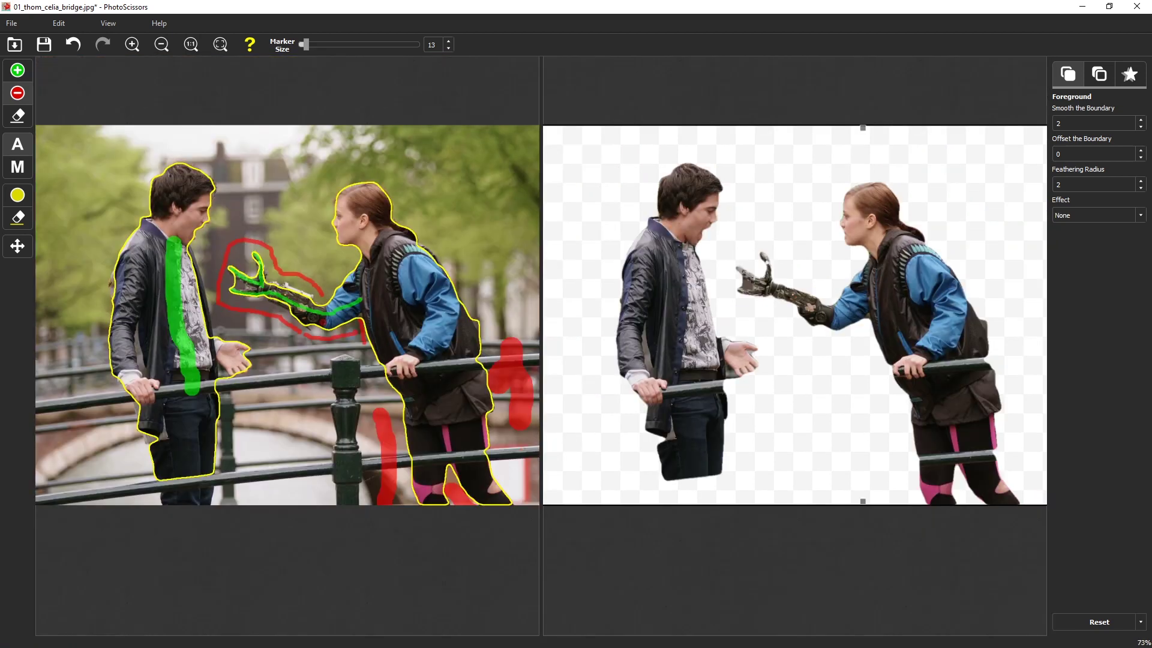
scroll(382, 368, down, 1)
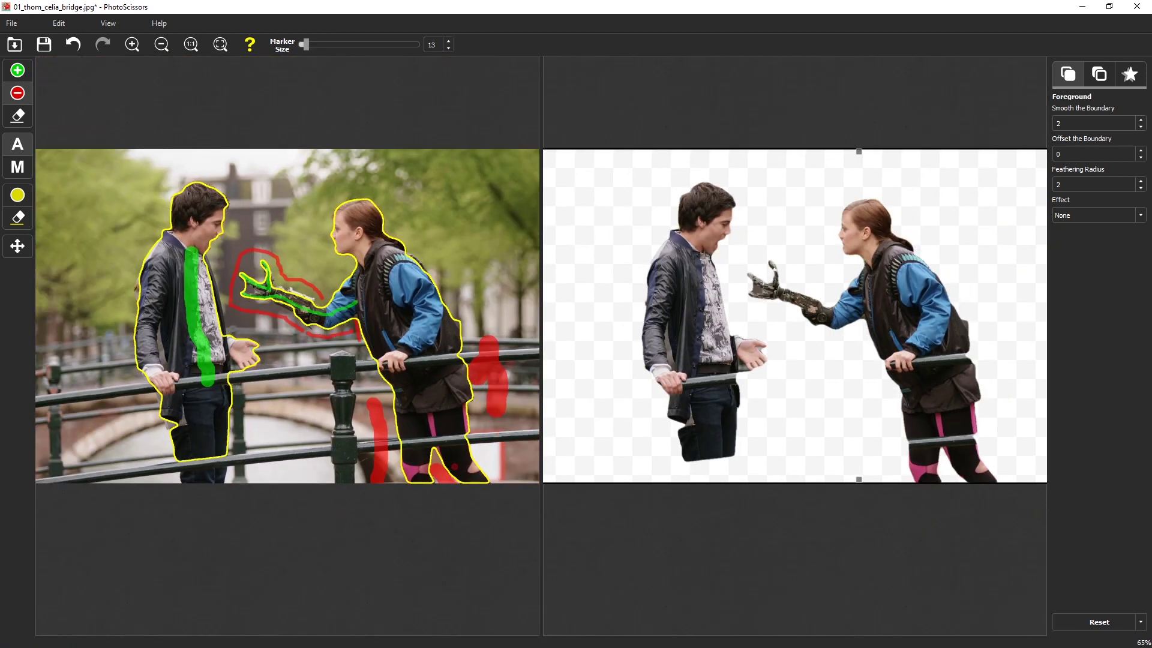
scroll(327, 364, down, 1)
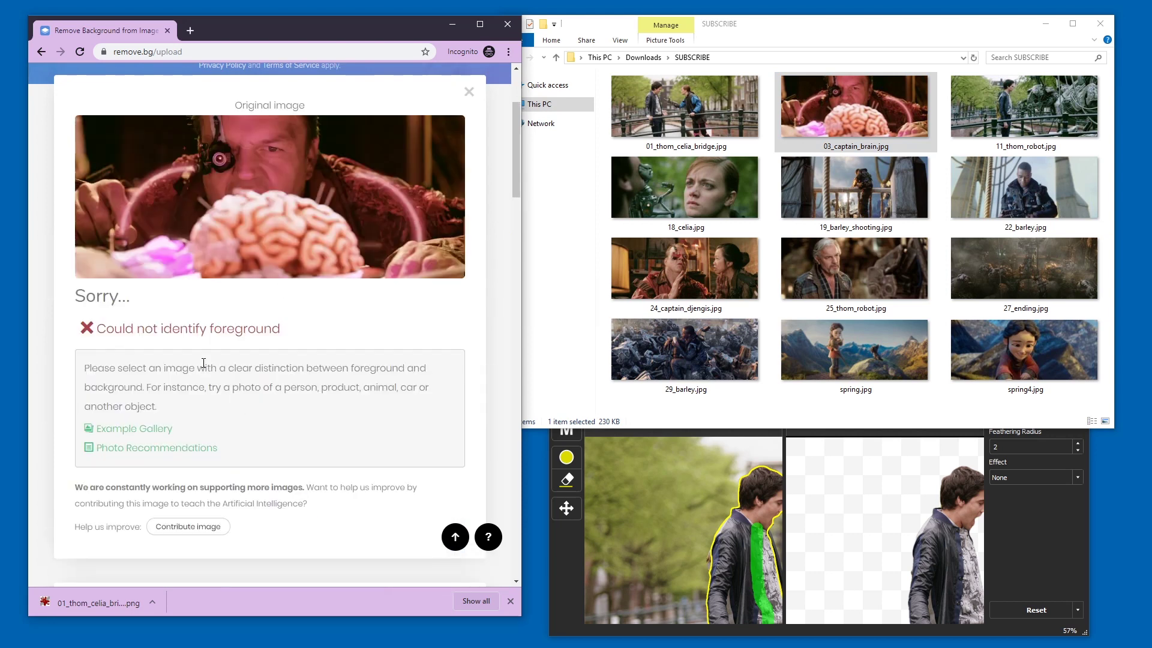
Open 03_captain_brain.jpg in PhotoScissors, maximize the window and inspect the automatic cutout up close
click(624, 506)
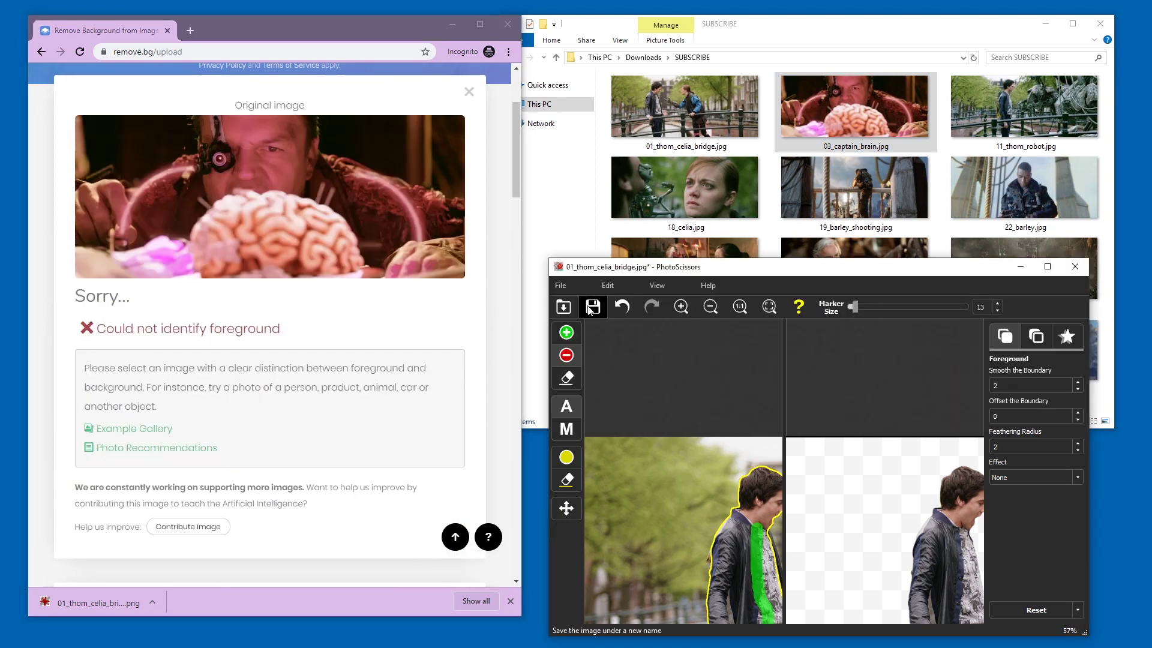
click(563, 306)
double_click(771, 363)
click(862, 469)
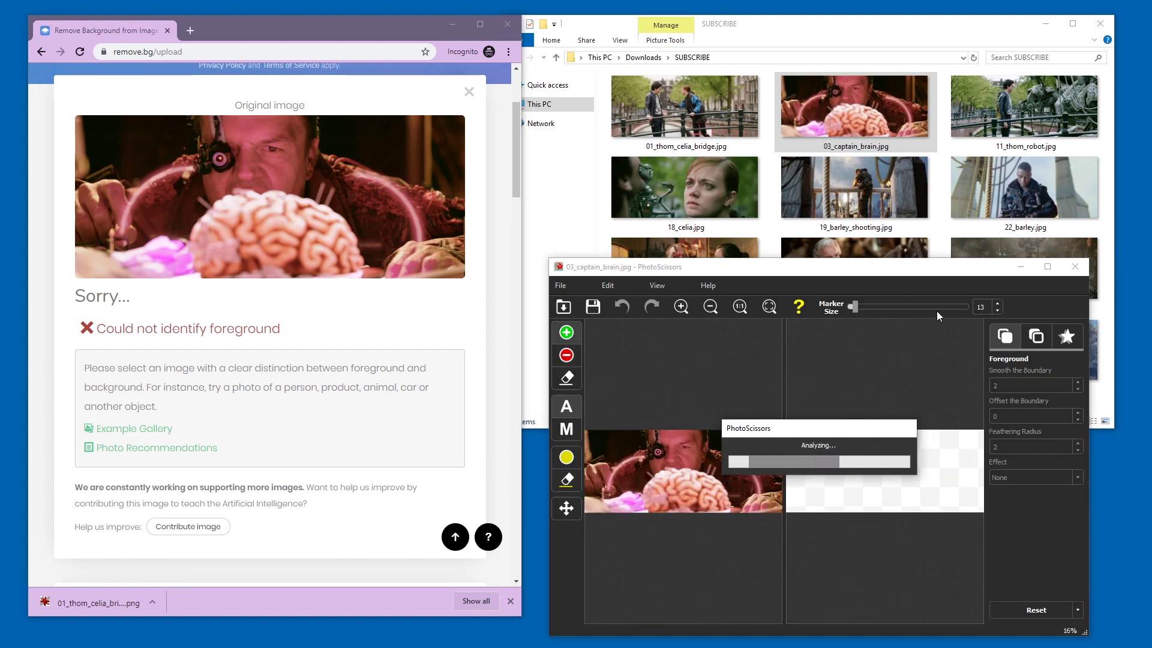
click(1046, 267)
scroll(612, 175, up, 4)
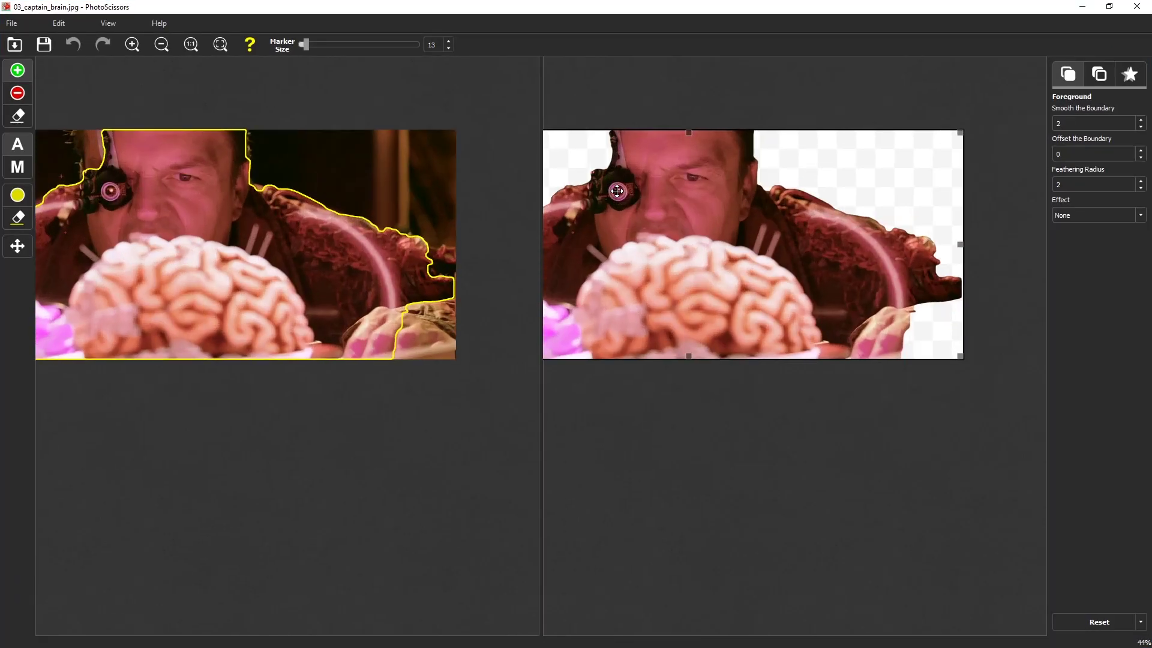
scroll(616, 191, down, 3)
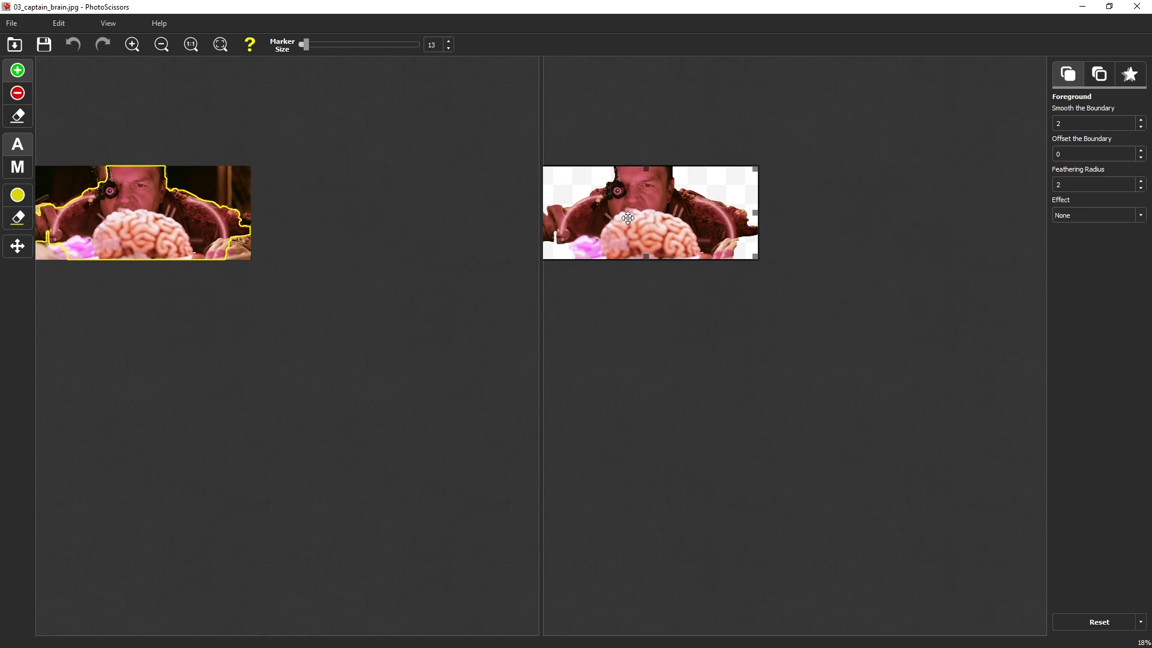
scroll(649, 132, up, 6)
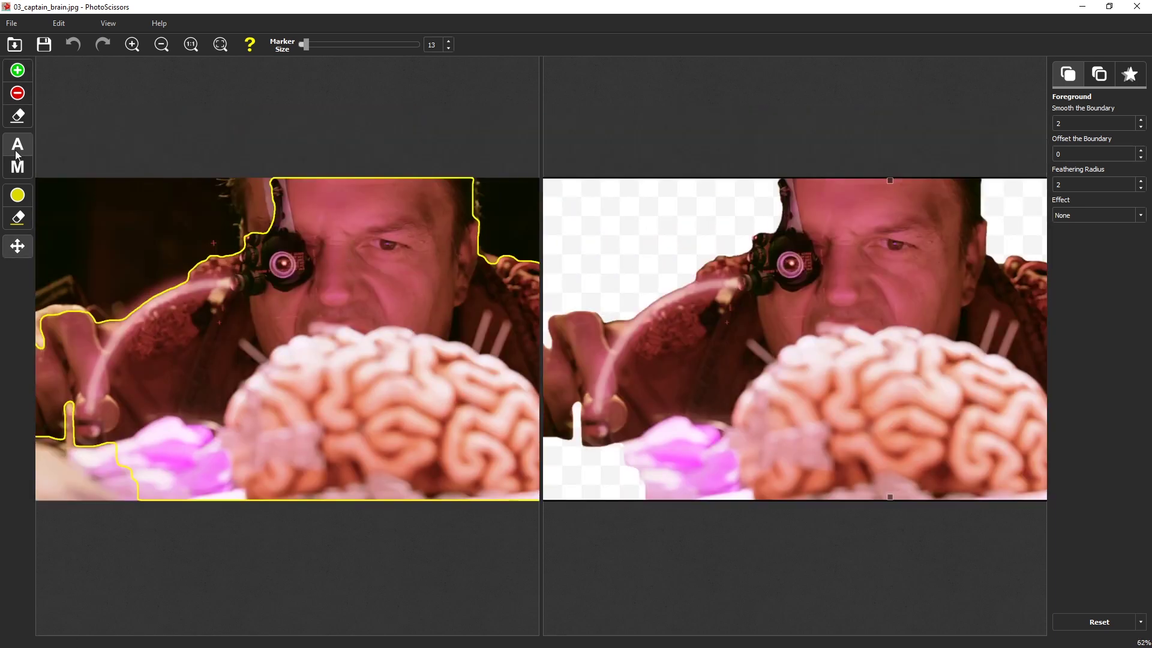
Mark the missing area above the man's mechanical eyepiece, beside his forehead, as foreground to keep
click(17, 70)
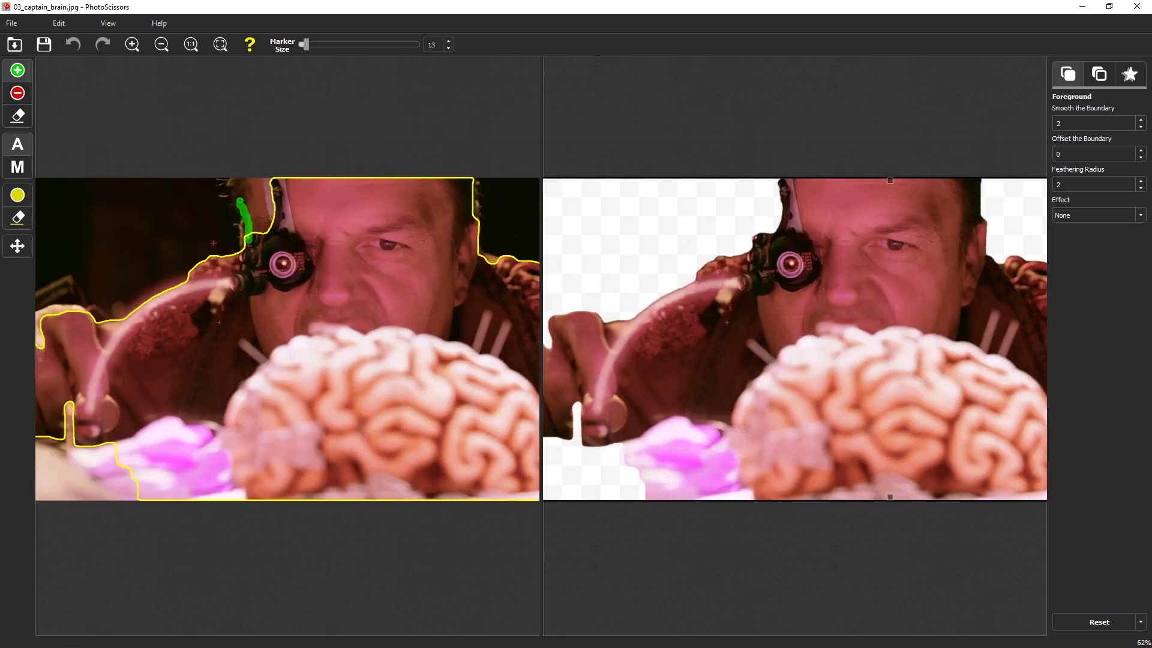
drag(281, 173, 258, 180)
scroll(240, 300, down, 3)
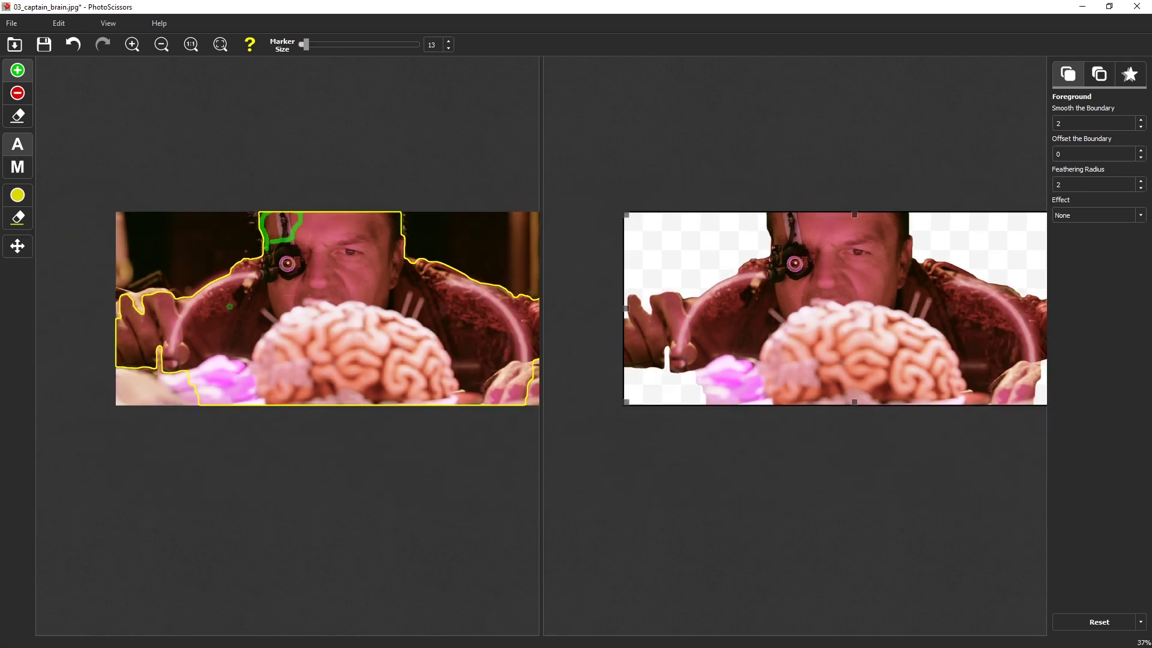
Mark both of the captain's hands and the nearby table areas as foreground to keep
scroll(273, 308, down, 1)
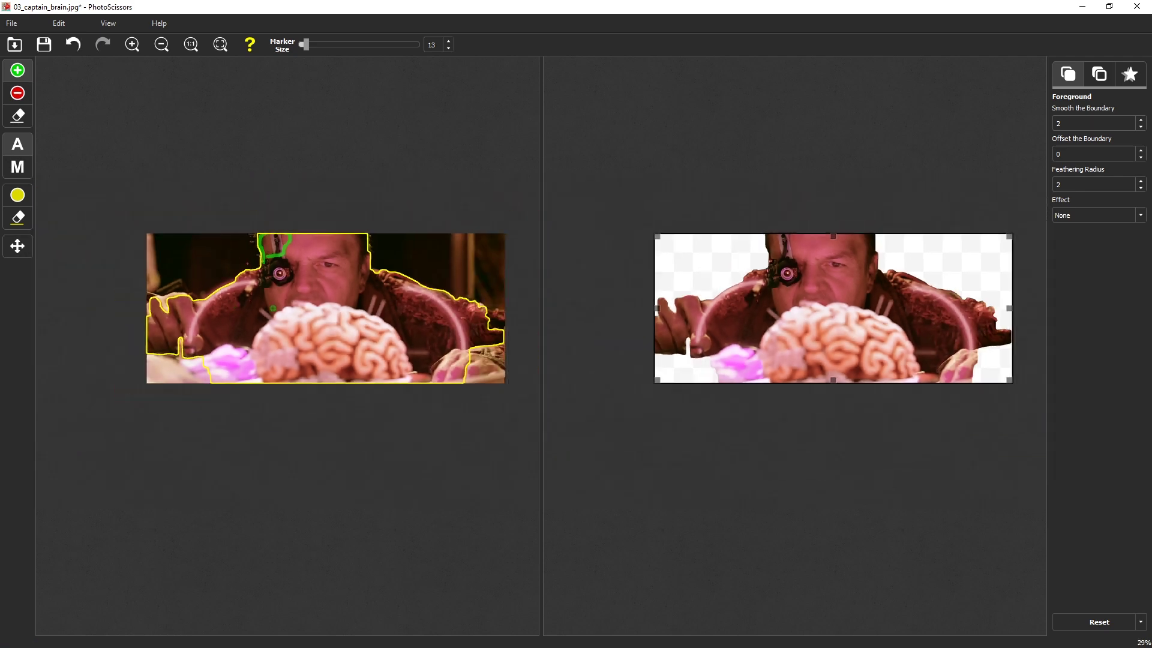
mouse_move(467, 343)
mouse_down()
mouse_move(518, 399)
mouse_move(504, 391)
mouse_move(503, 315)
mouse_move(502, 362)
mouse_up()
drag(219, 307, 171, 305)
mouse_move(175, 346)
mouse_down()
mouse_move(240, 356)
mouse_move(250, 379)
mouse_up()
click(17, 93)
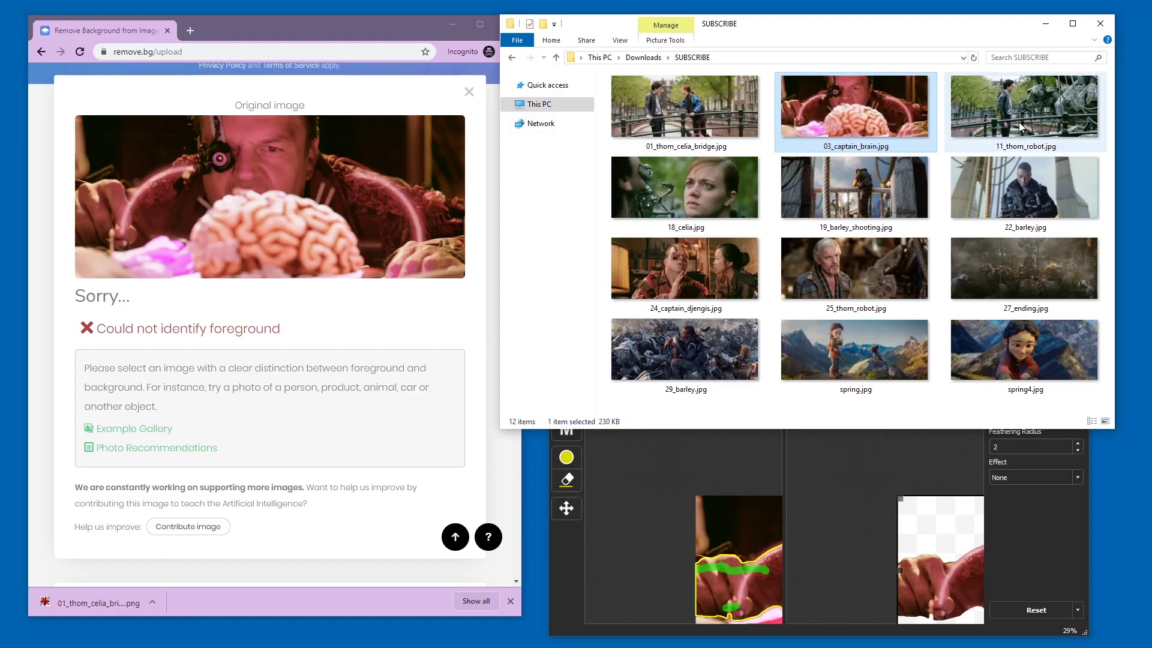
Upload 18_celia.jpg from the SUBSCRIBE folder to remove.bg for background removal
click(1019, 121)
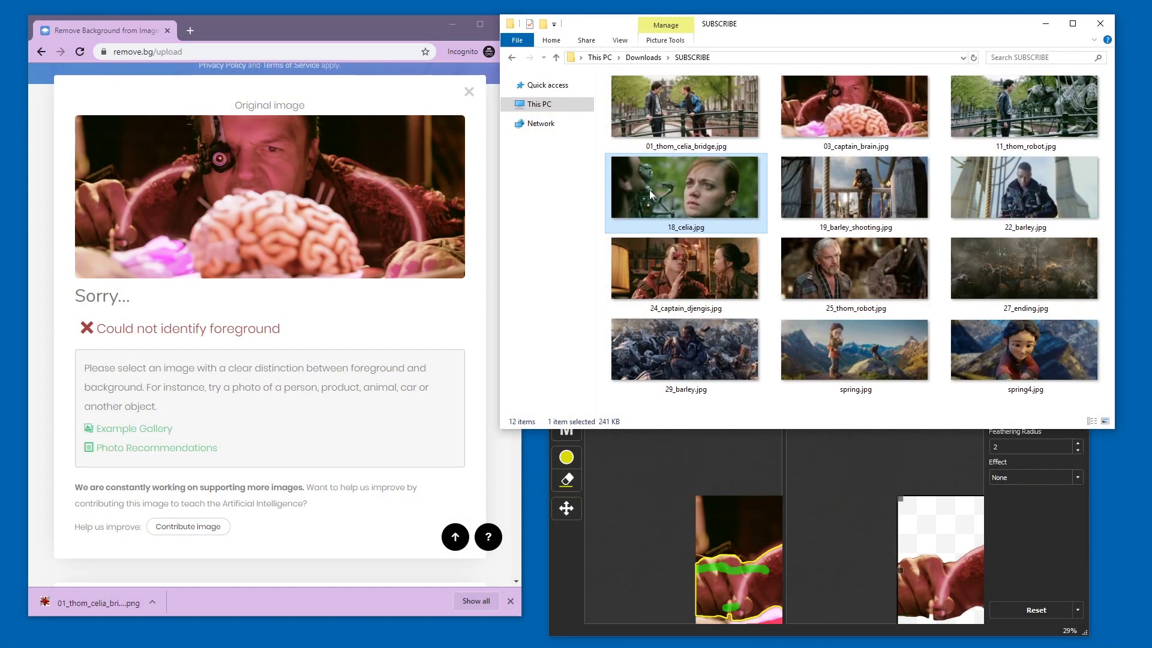
drag(696, 192, 302, 231)
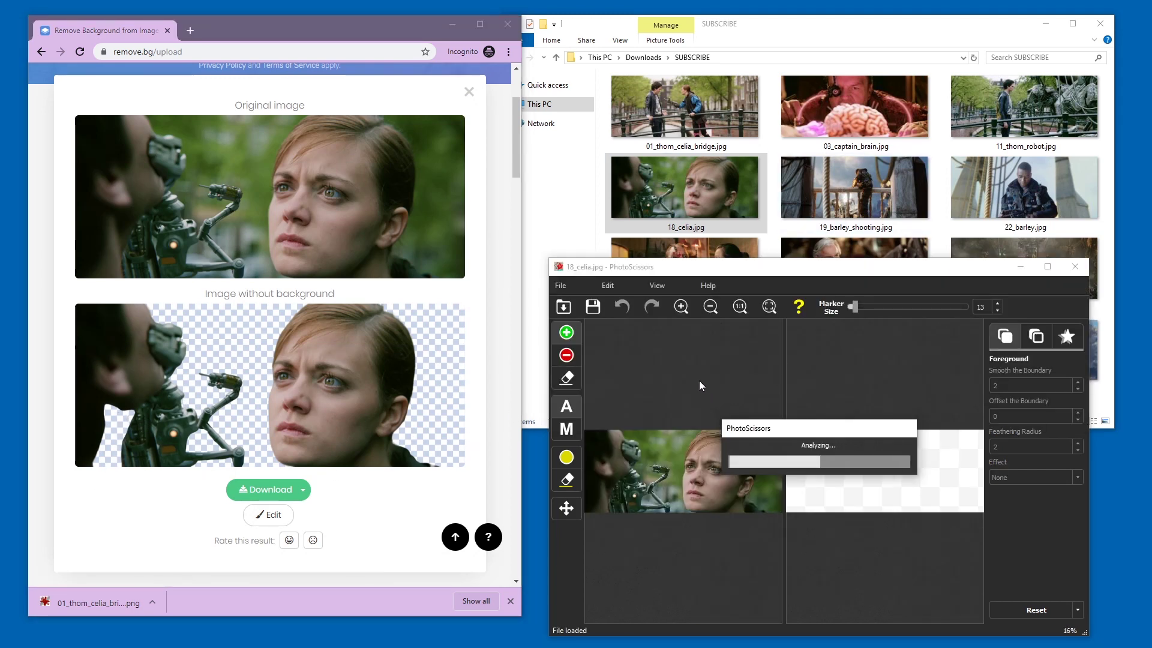
In PhotoScissors, mark the gap beside the woman's eye and her dark collar in 18_celia.jpg as foreground to keep
scroll(708, 200, up, 6)
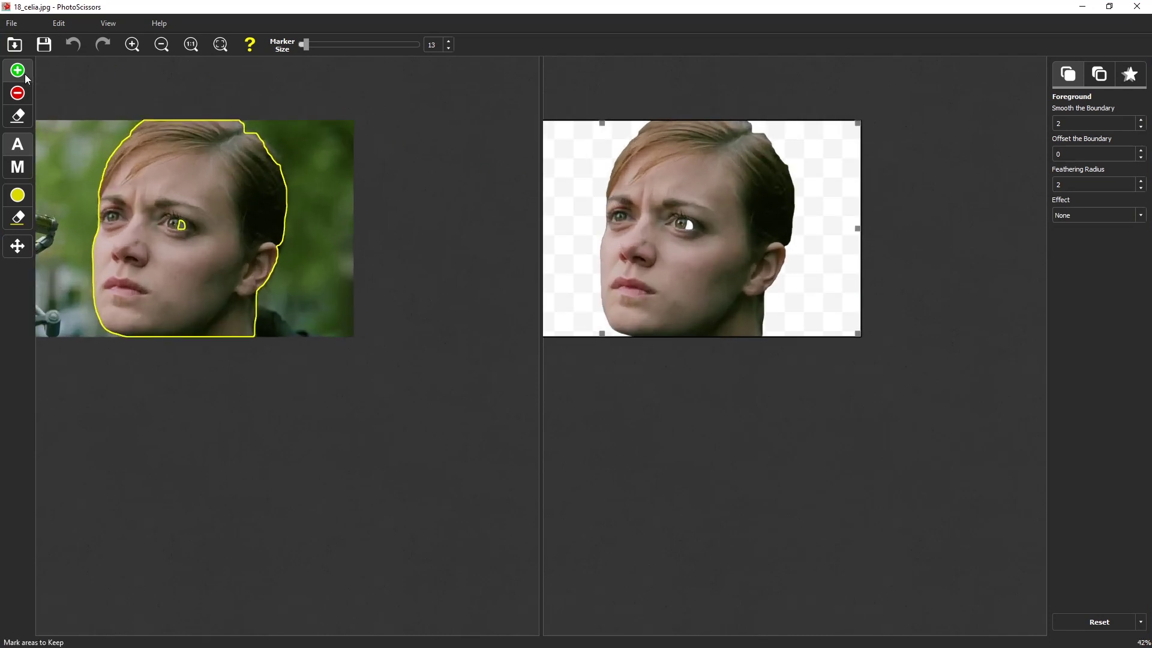
drag(195, 223, 177, 224)
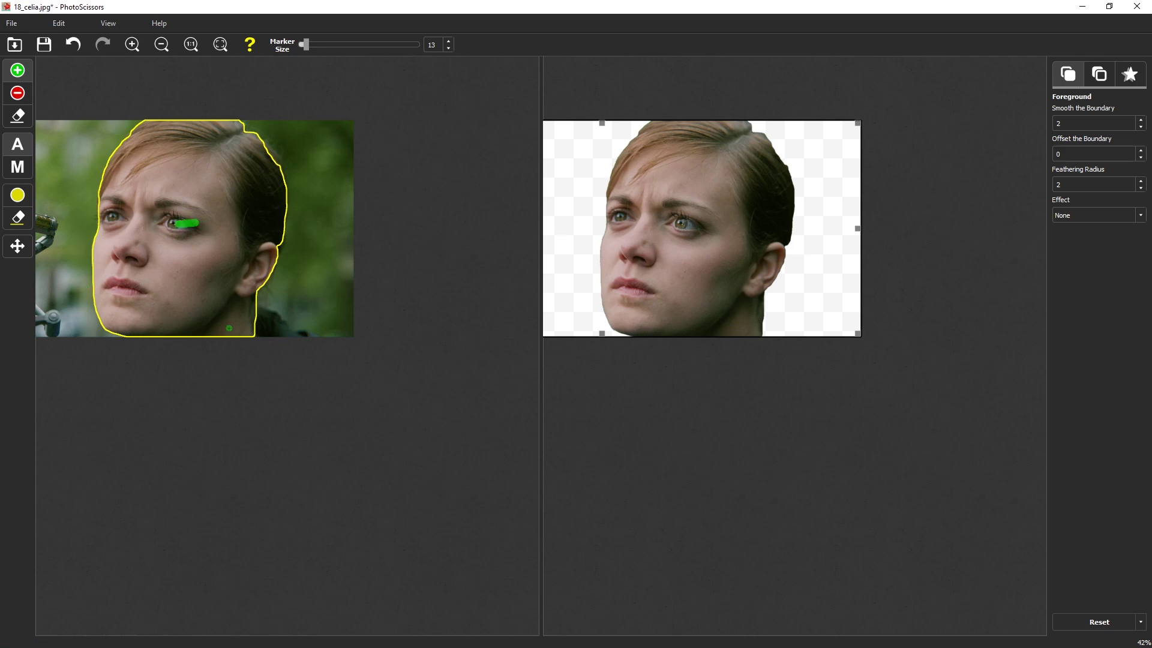
mouse_move(254, 316)
mouse_down()
mouse_move(318, 351)
mouse_move(298, 342)
mouse_up()
scroll(358, 328, down, 1)
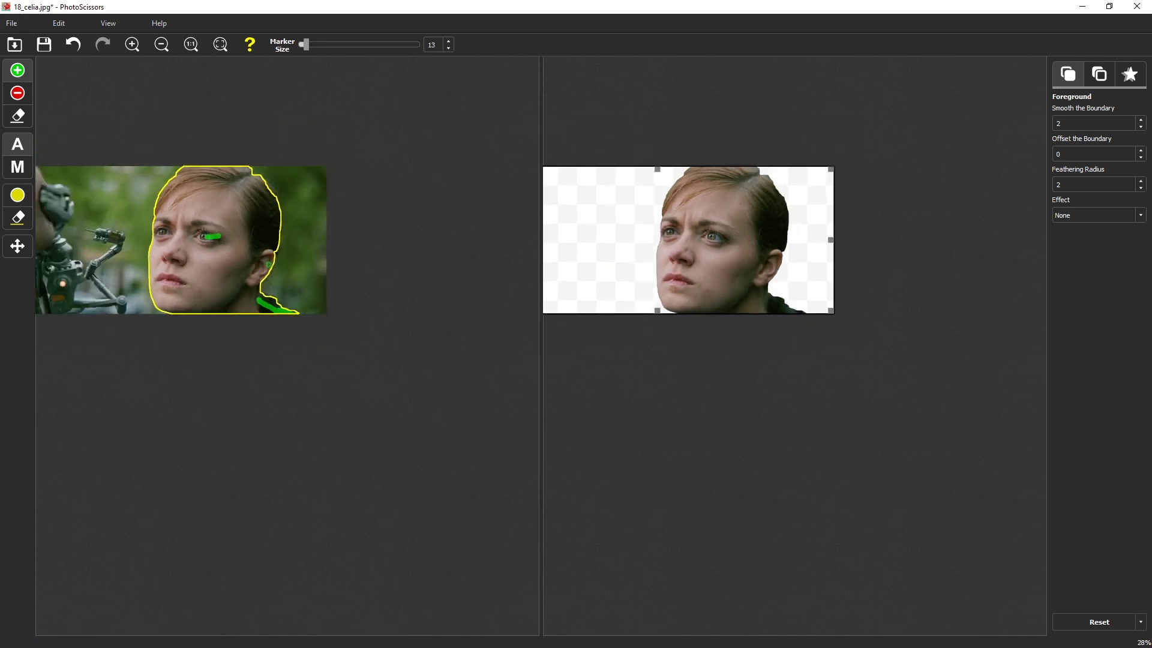
scroll(73, 217, down, 1)
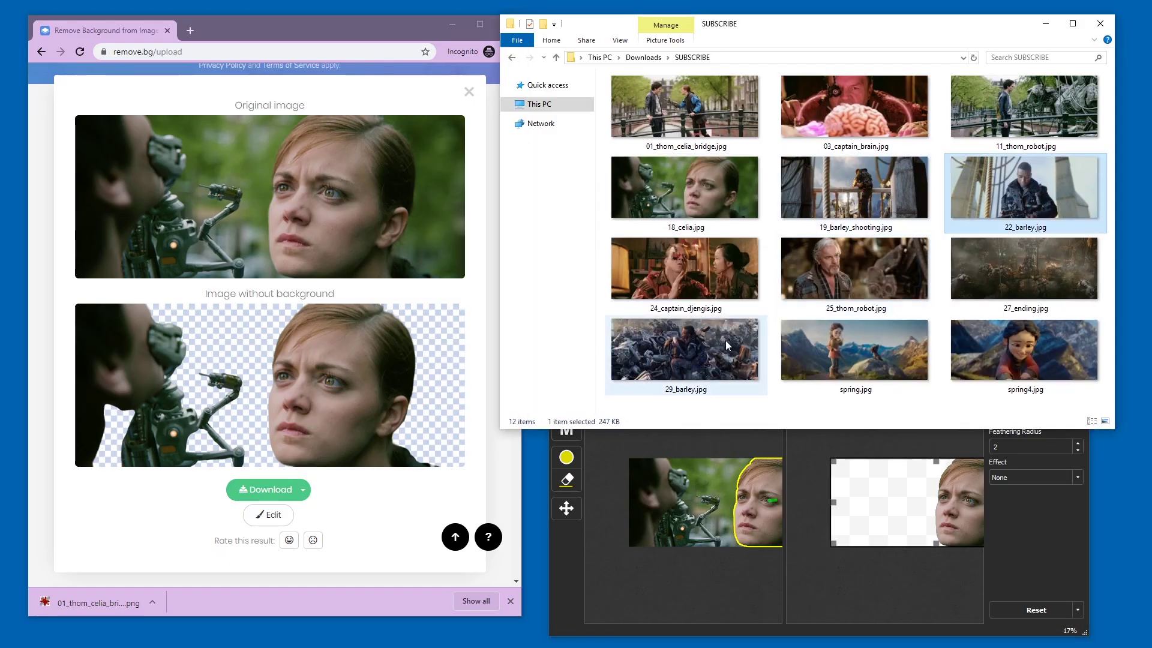
Preview 29_barley.jpg in the image viewer, close the preview, and upload the picture to remove.bg for background removal
double_click(687, 350)
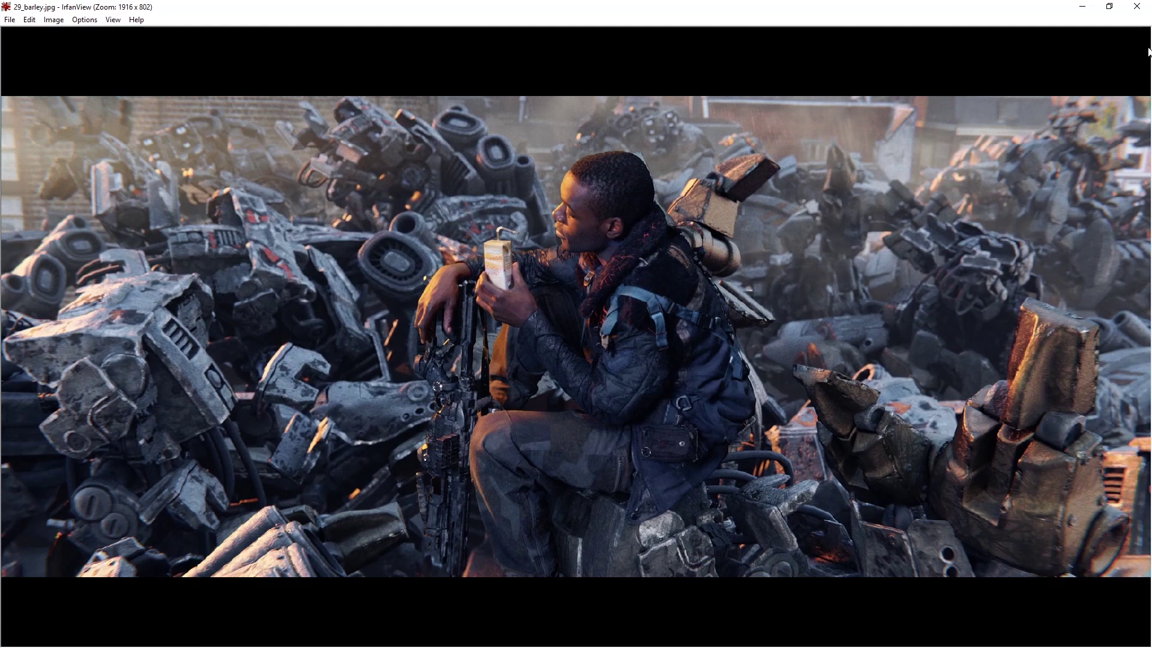
click(1140, 7)
drag(669, 336, 254, 293)
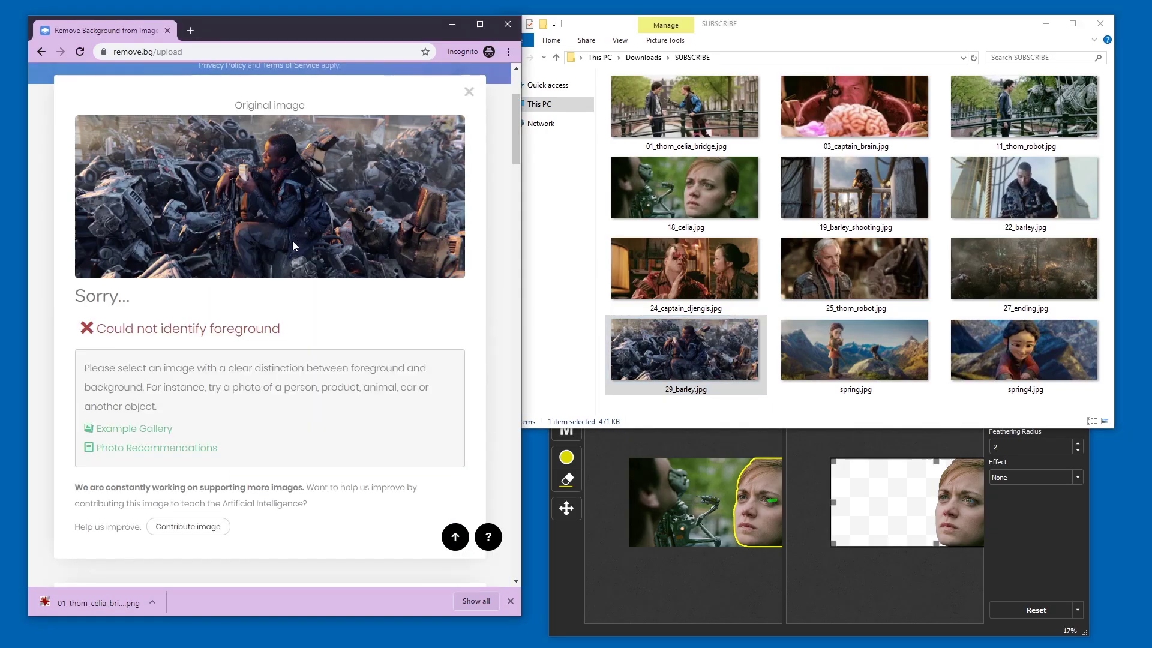
Open 29_barley.jpg in PhotoScissors, discarding the changes made to 18_celia.jpg
click(601, 448)
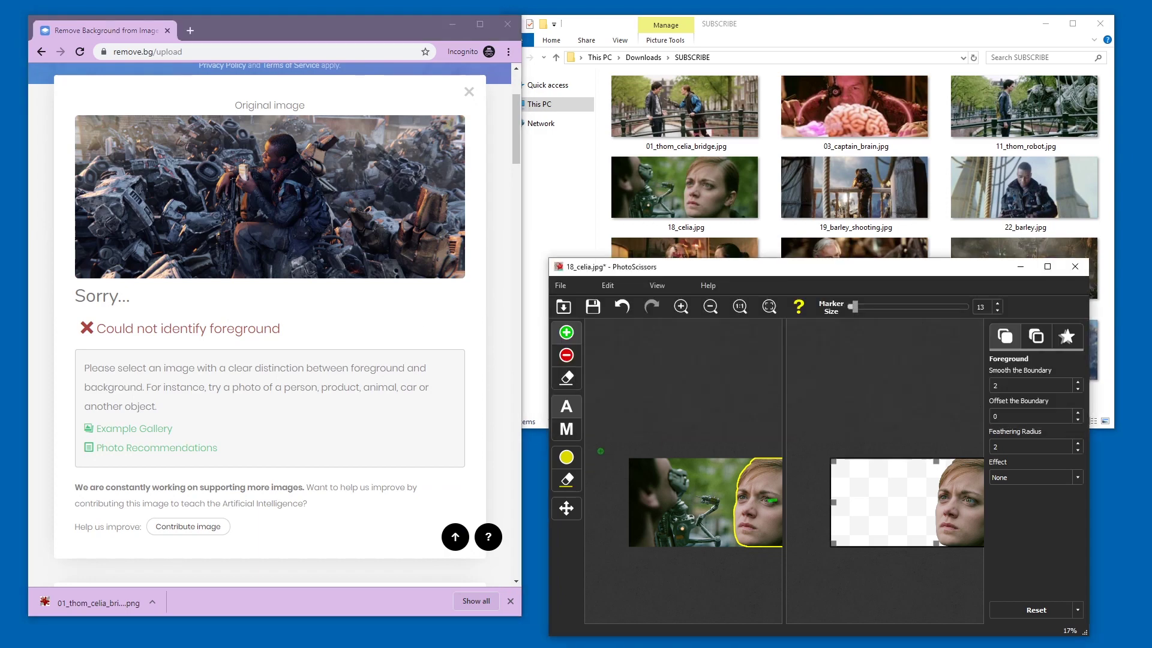
click(563, 306)
double_click(794, 484)
double_click(795, 483)
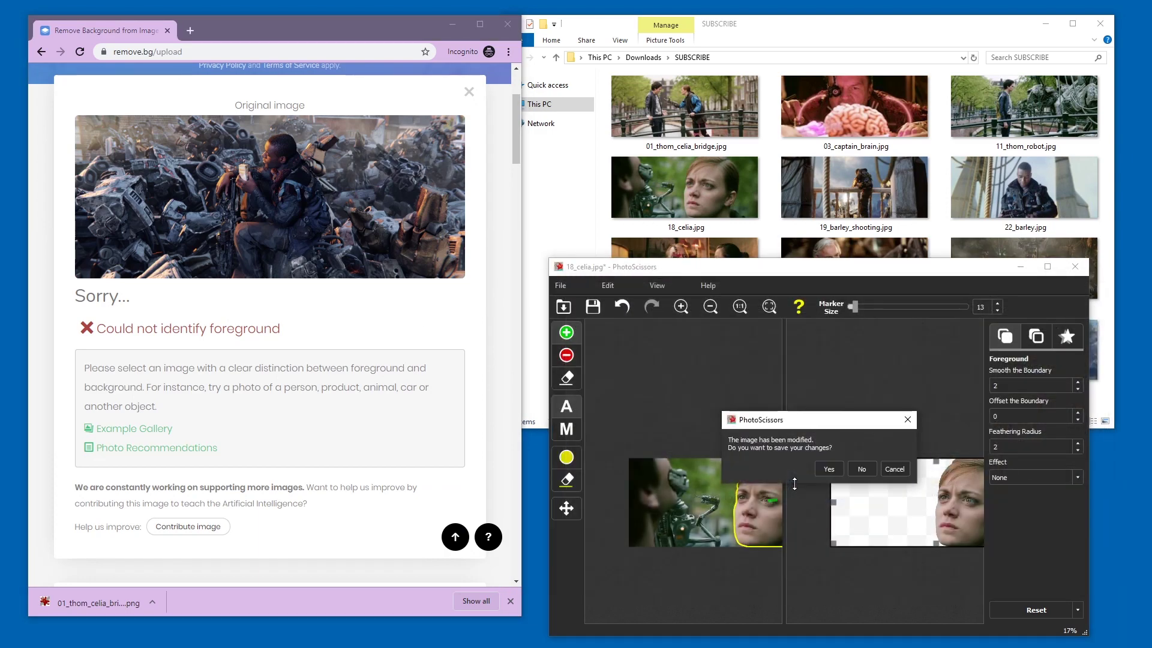
click(864, 468)
Mark the debris beside the man's rifle as background to remove and the length of the rifle as foreground to keep
scroll(206, 384, up, 1)
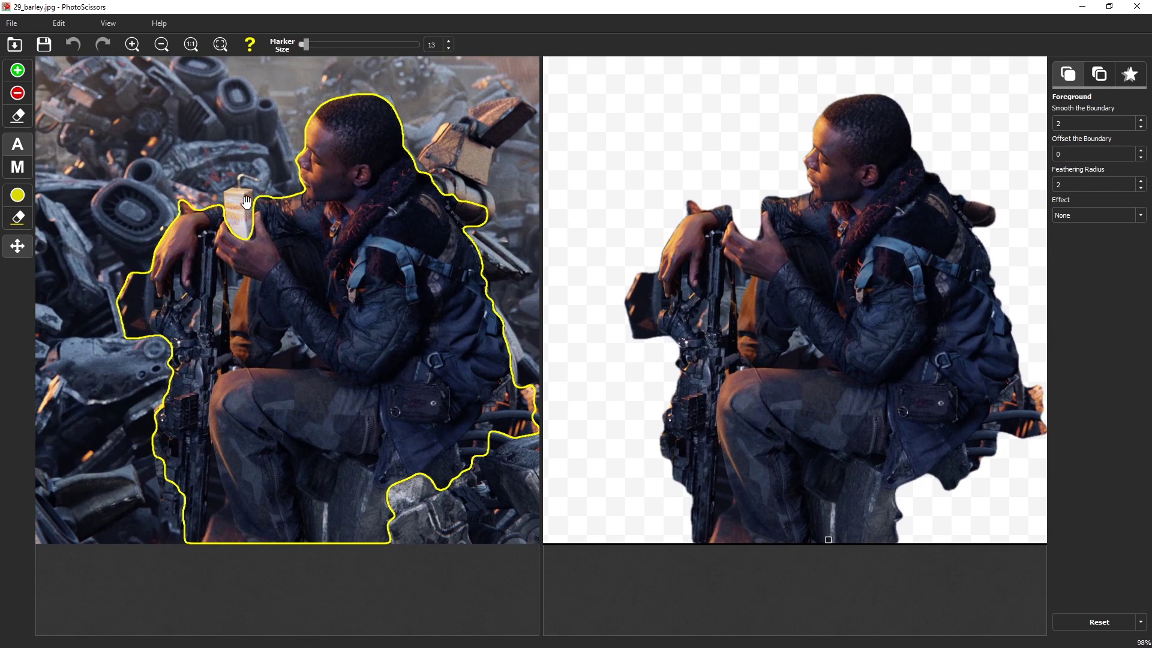
scroll(243, 213, up, 8)
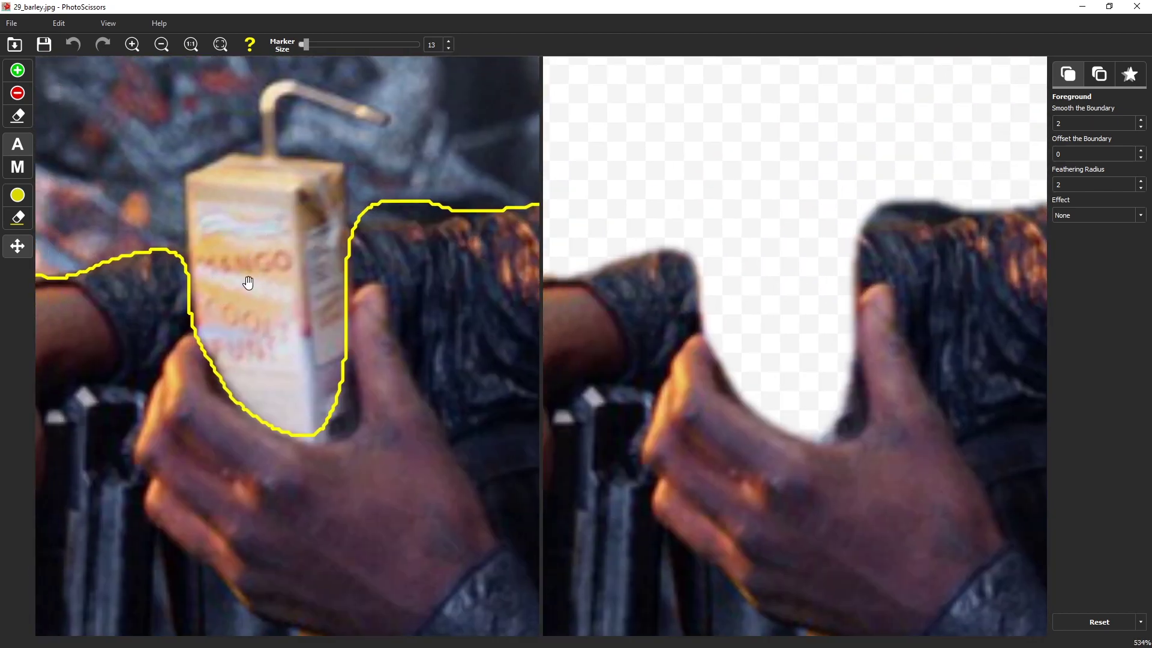
scroll(243, 285, down, 6)
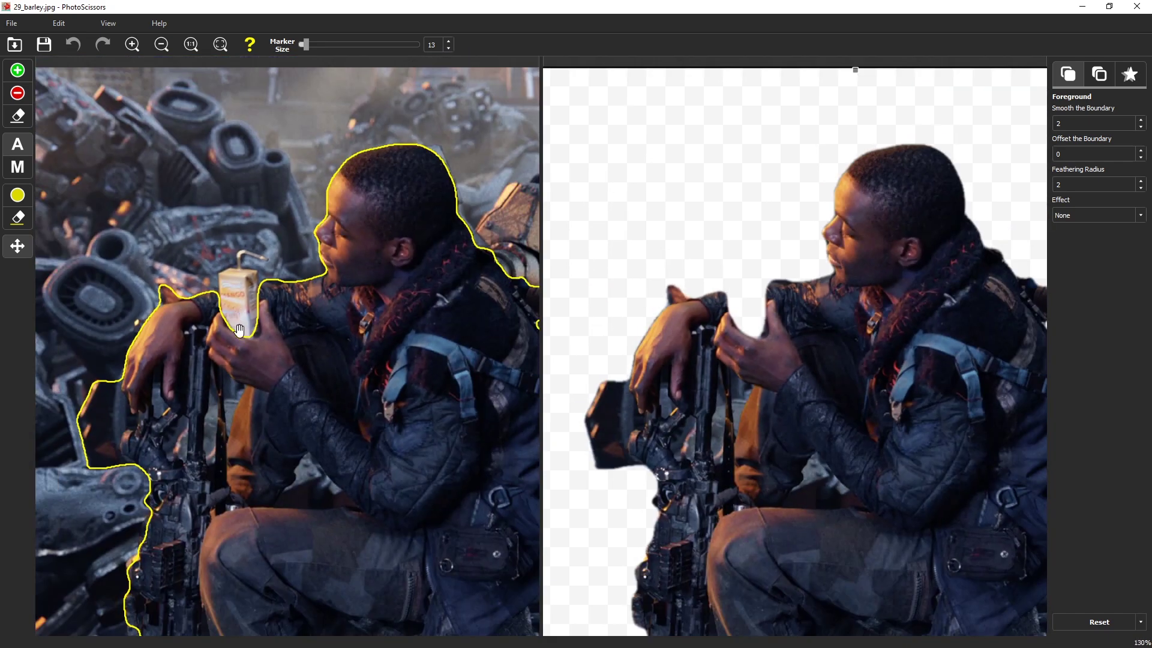
scroll(297, 347, down, 2)
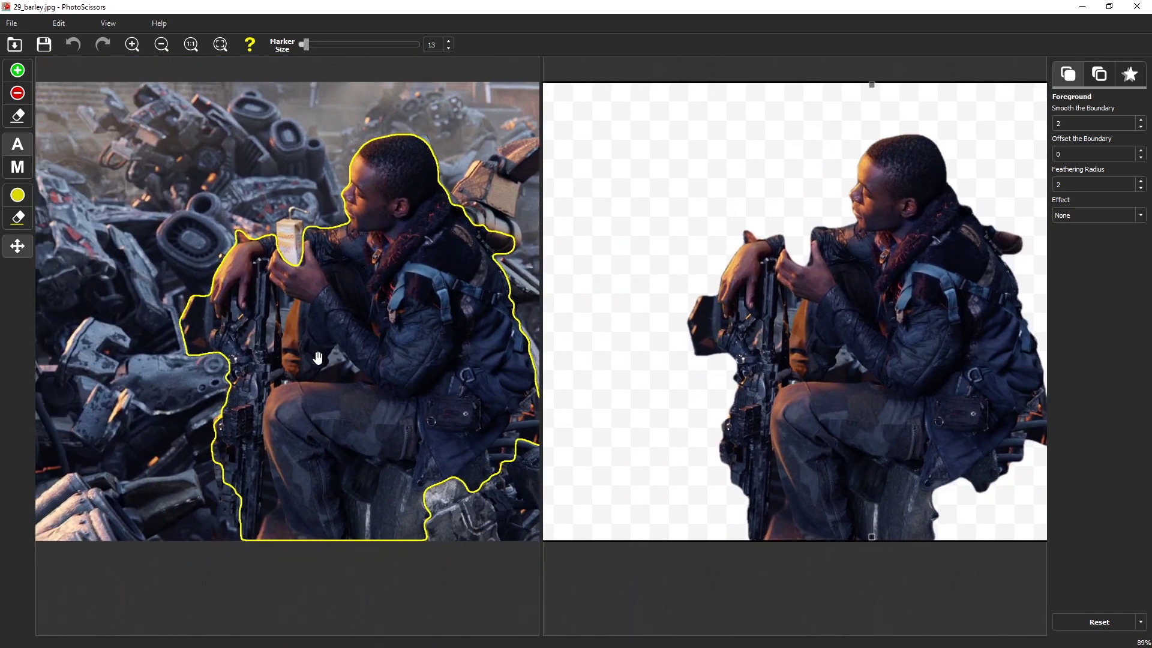
scroll(269, 324, up, 2)
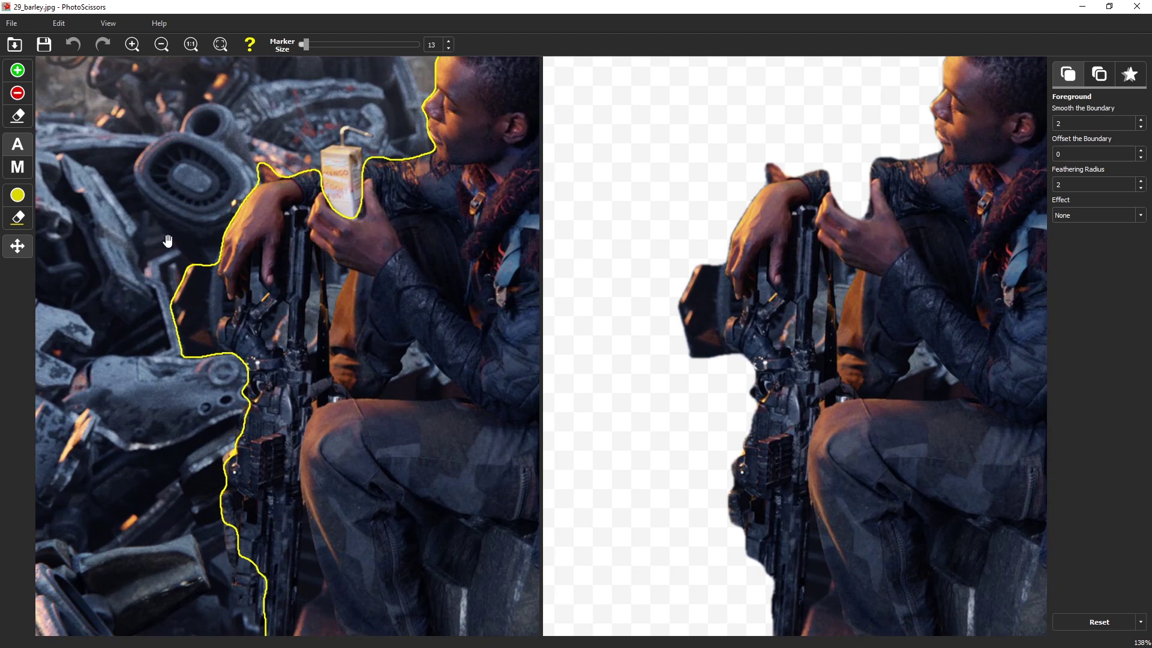
click(18, 93)
mouse_move(195, 256)
mouse_down()
mouse_move(207, 319)
mouse_move(240, 339)
mouse_move(281, 406)
mouse_move(255, 464)
mouse_move(261, 601)
mouse_up()
click(17, 70)
scroll(242, 475, down, 4)
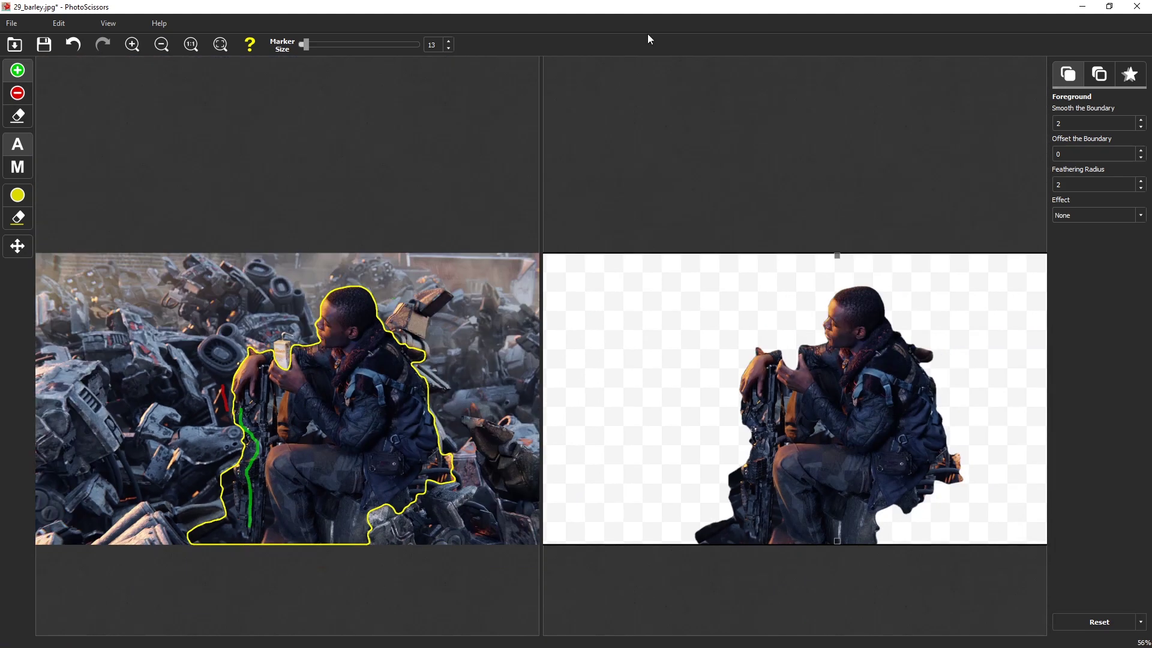
Upload 19_barley_shooting.jpg to remove.bg and load it in PhotoScissors without saving the changes to 29_barley.jpg
double_click(663, 6)
click(1002, 207)
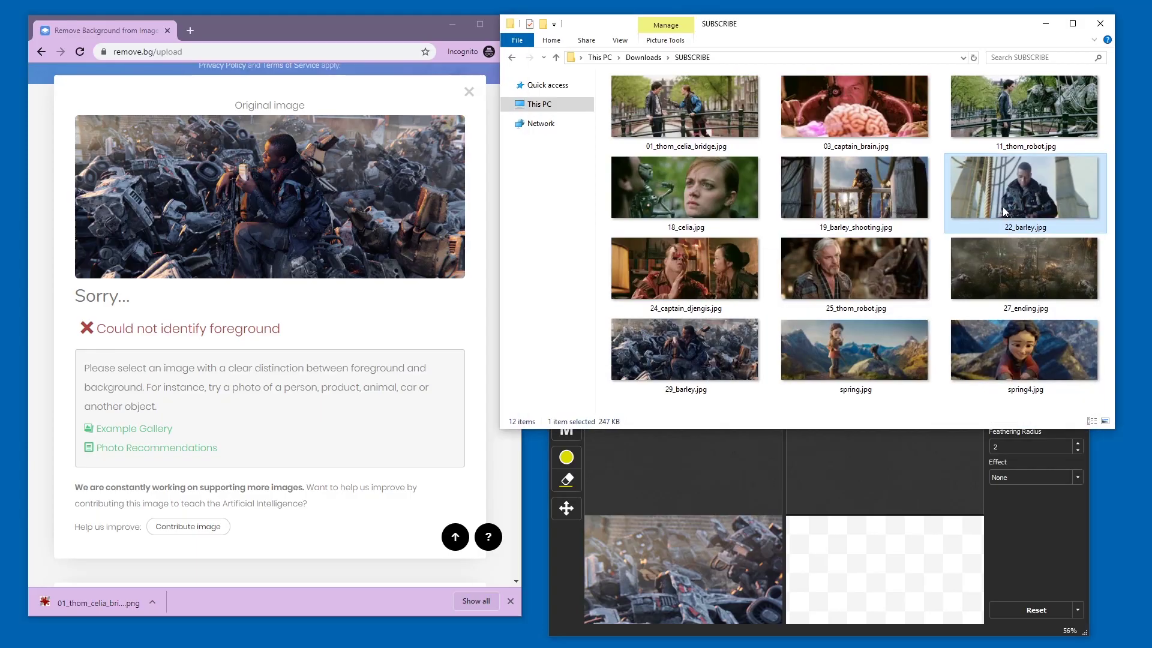
double_click(915, 192)
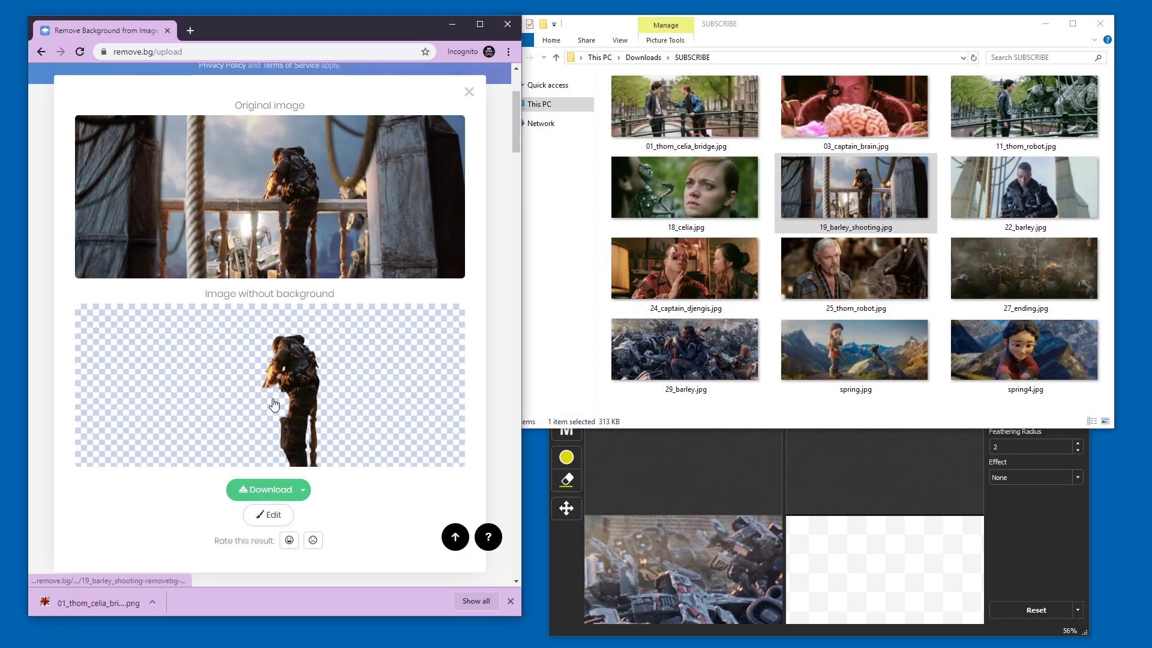
click(852, 470)
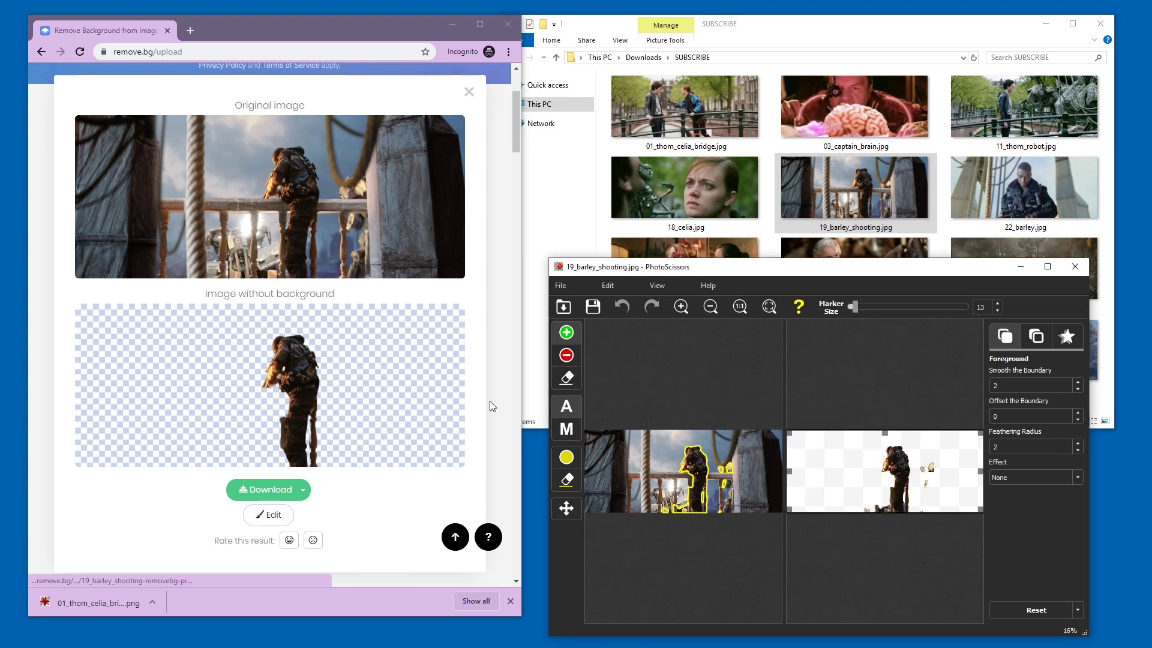
Mark the stray fragments, the railing posts beside the man and the gap beside his leg as background to remove
click(1048, 267)
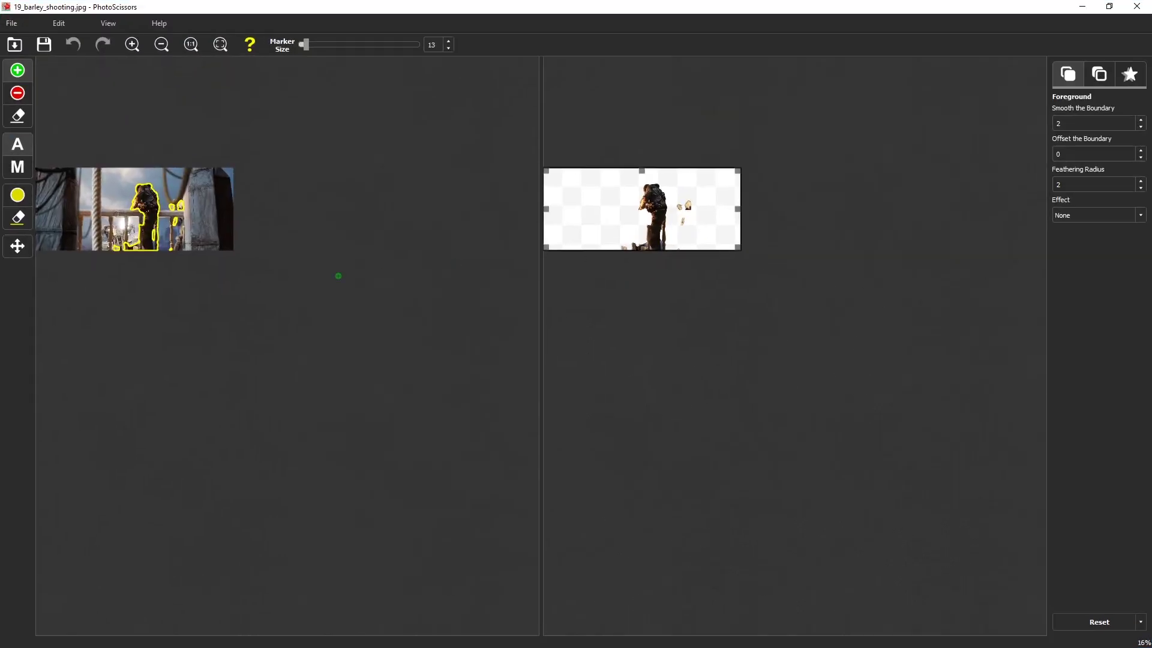
scroll(338, 276, up, 2)
click(17, 246)
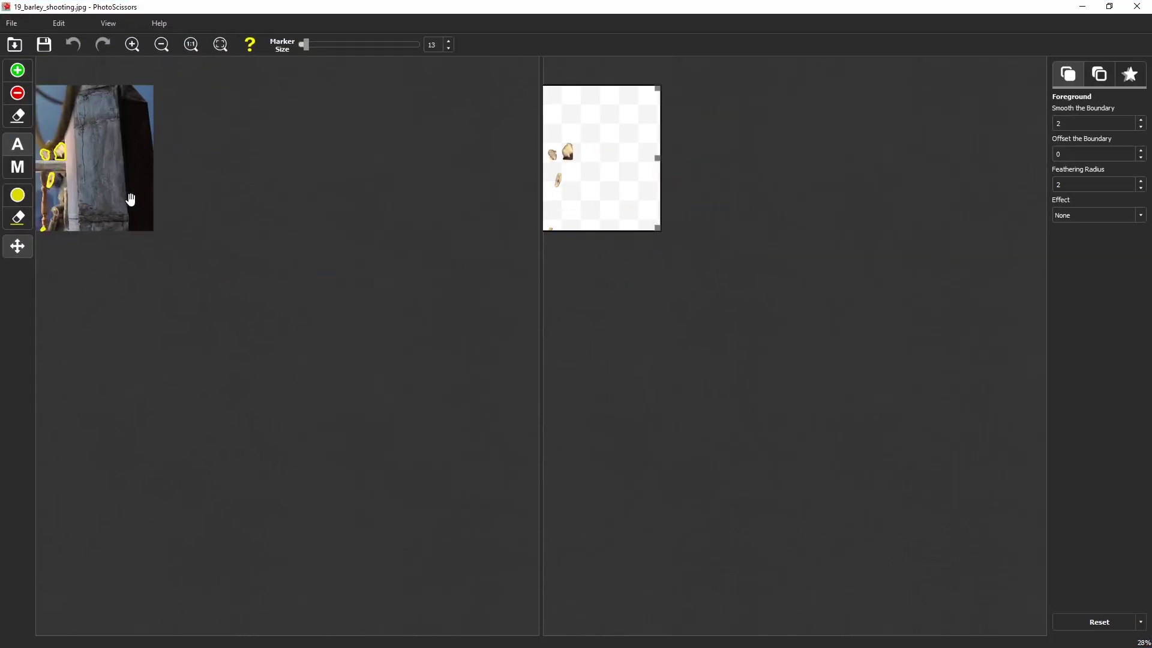
scroll(174, 213, up, 4)
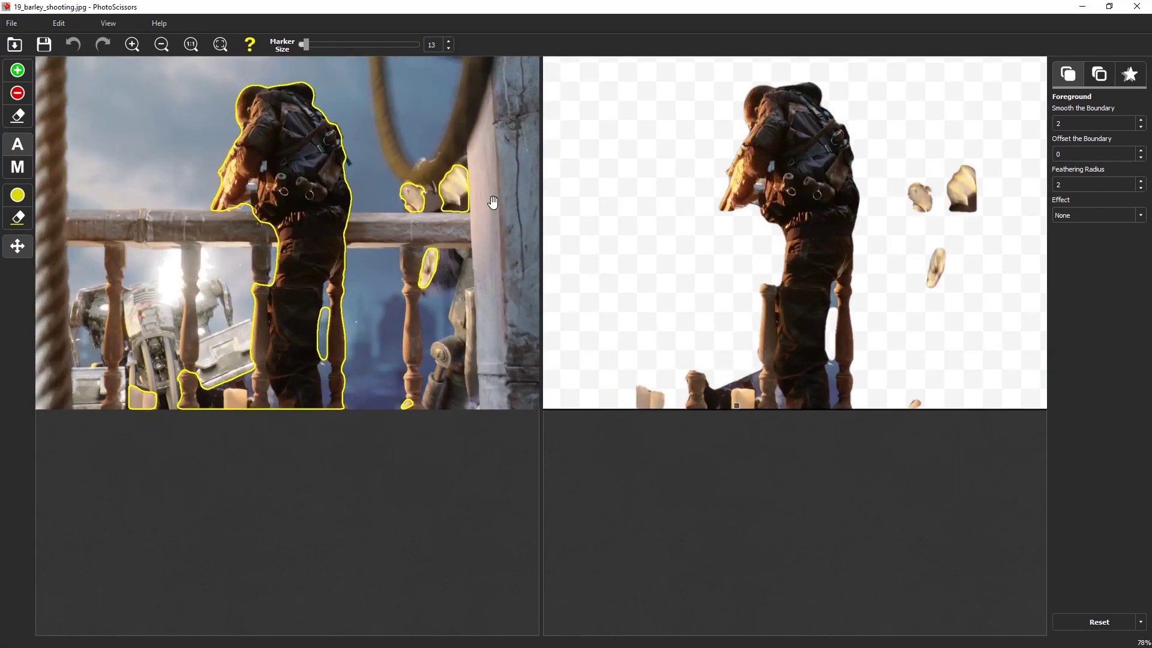
scroll(492, 203, up, 1)
drag(363, 183, 380, 227)
click(18, 93)
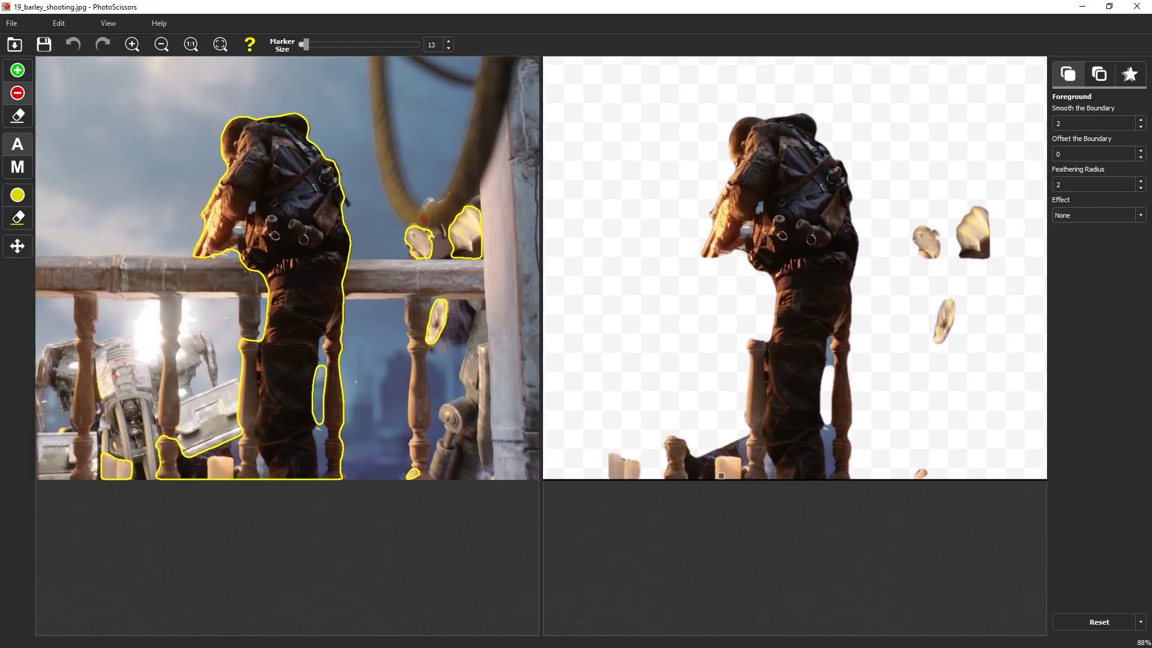
mouse_move(458, 217)
mouse_down()
mouse_move(513, 271)
mouse_move(392, 240)
mouse_move(447, 330)
mouse_move(411, 477)
mouse_up()
drag(322, 468, 320, 431)
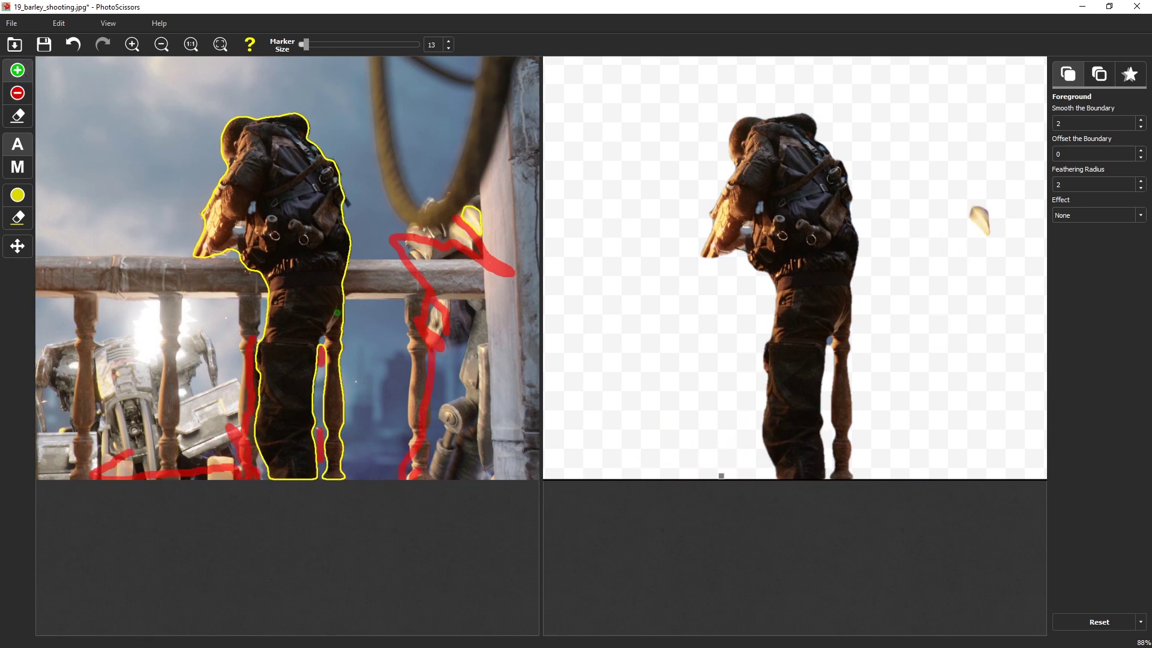
Mark the two small gaps between the man's arm and body as background to remove
click(18, 93)
scroll(287, 205, up, 4)
scroll(287, 205, up, 1)
drag(251, 177, 254, 157)
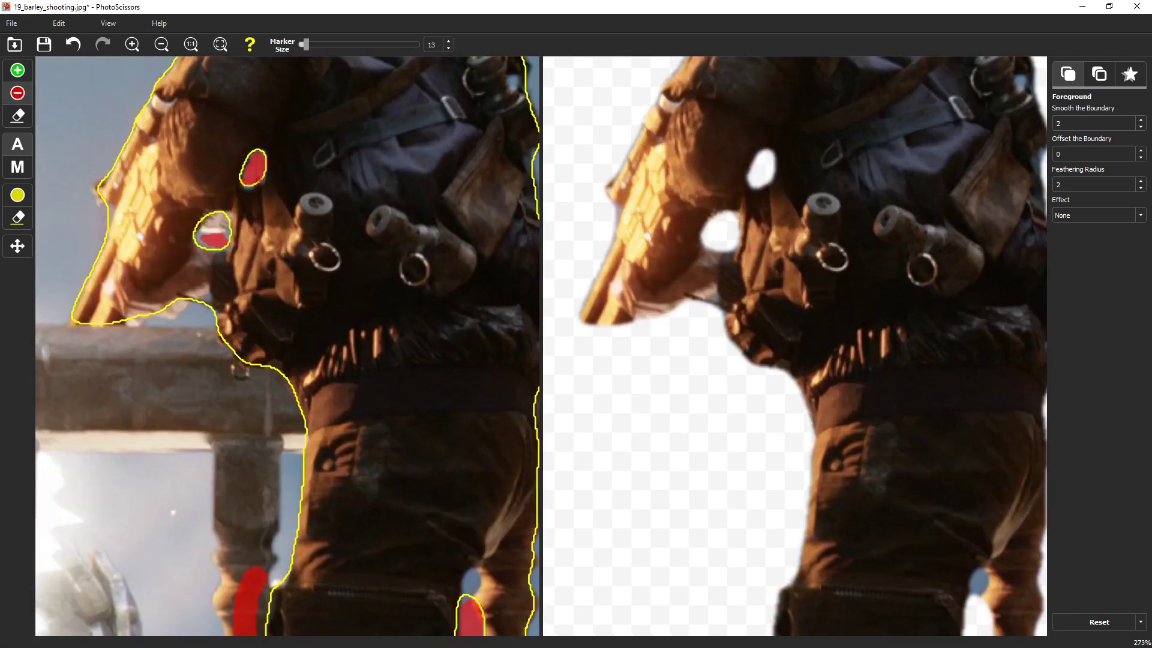
scroll(252, 178, down, 5)
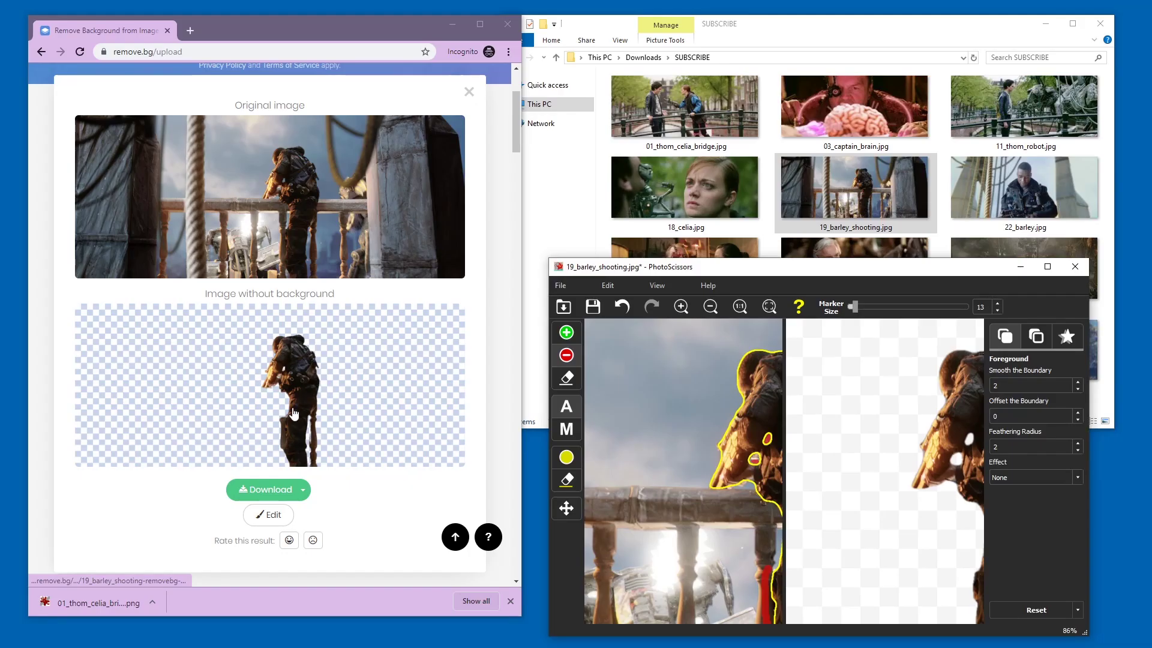
Upload 22_barley.jpg to remove.bg and open it in PhotoScissors, discarding the changes made to 19_barley_shooting.jpg
click(874, 161)
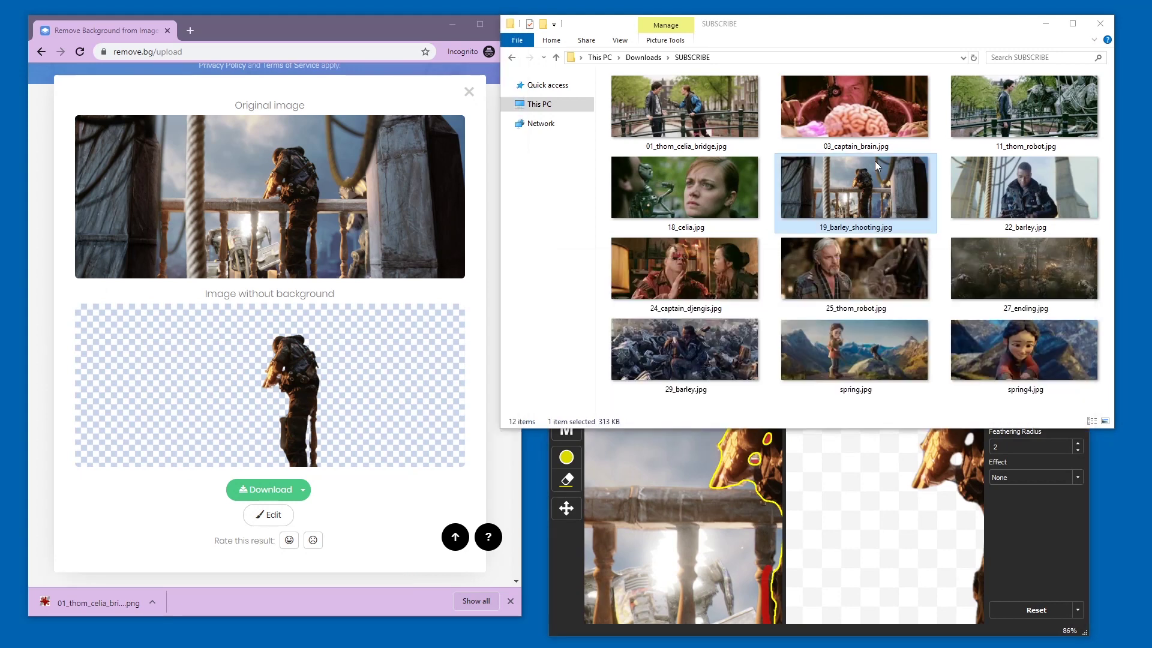
drag(996, 174, 384, 240)
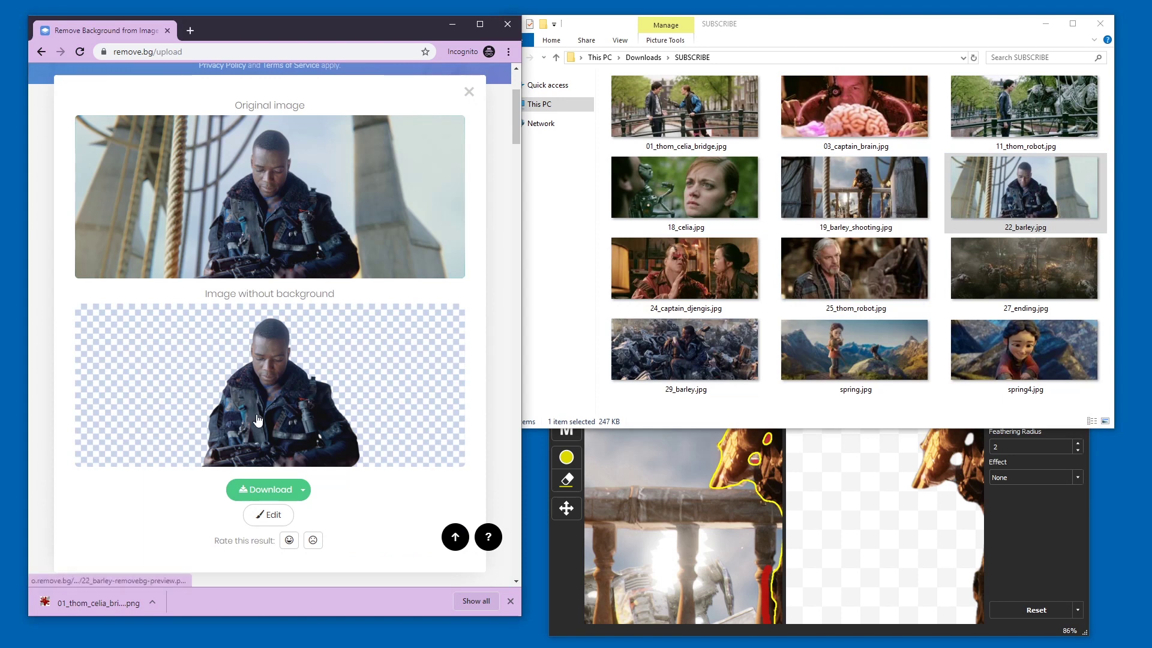
click(567, 540)
click(564, 307)
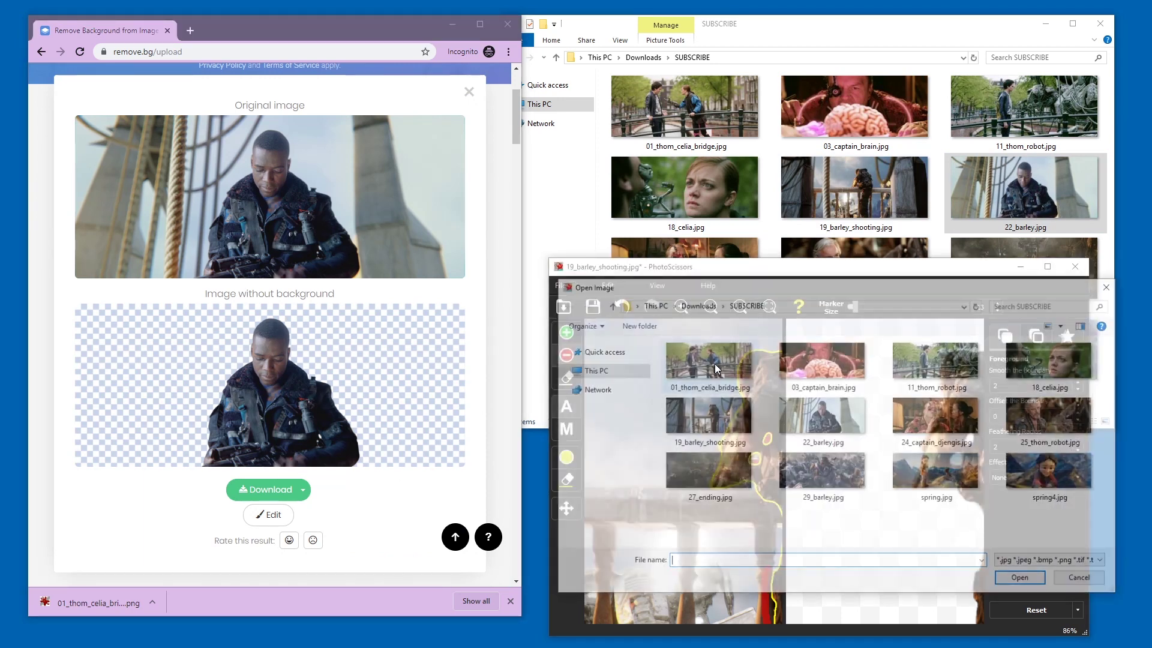
double_click(809, 440)
click(860, 468)
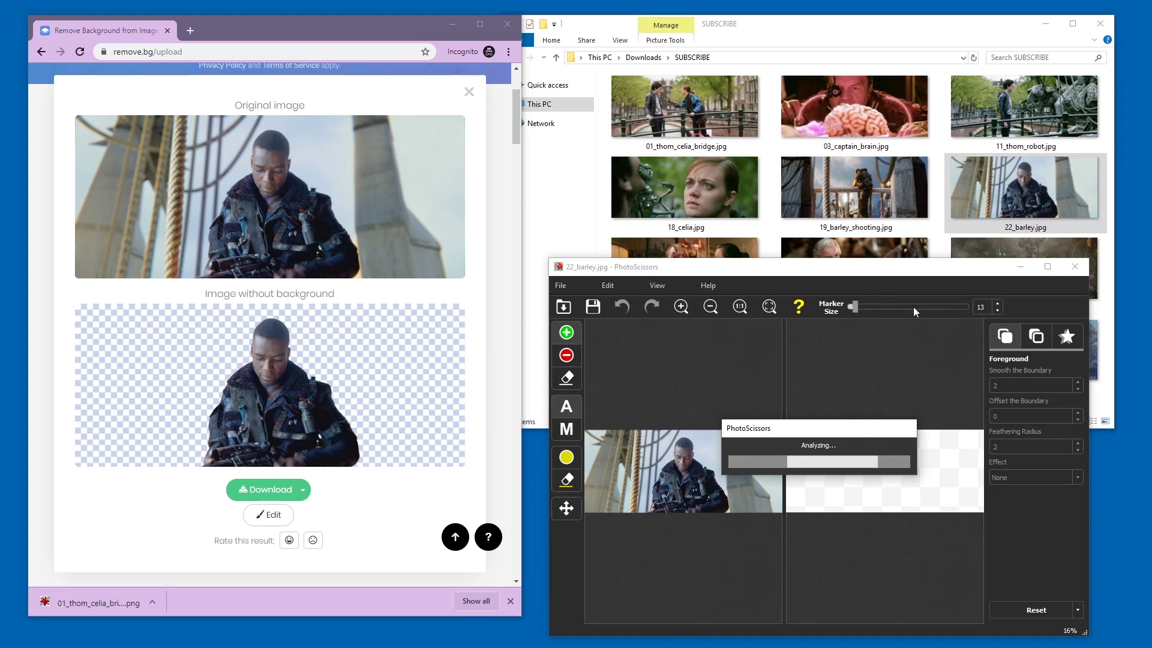
Examine the edges of the man's cutout in 22_barley.jpg up close
click(1048, 266)
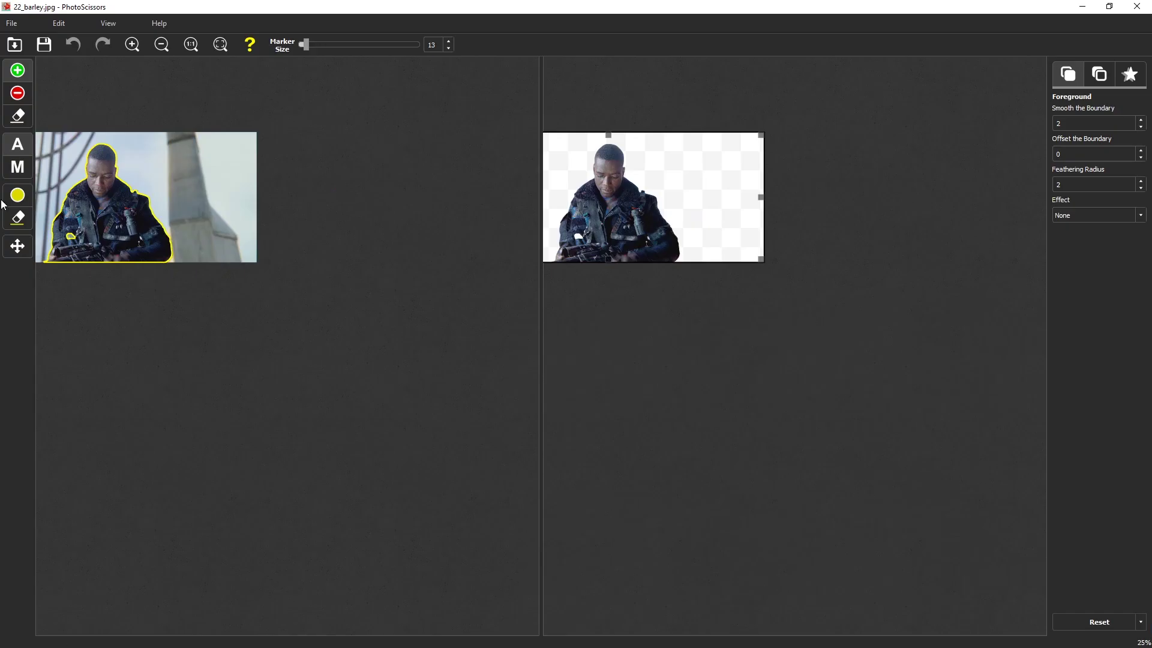
click(18, 246)
drag(156, 190, 353, 217)
scroll(352, 216, up, 8)
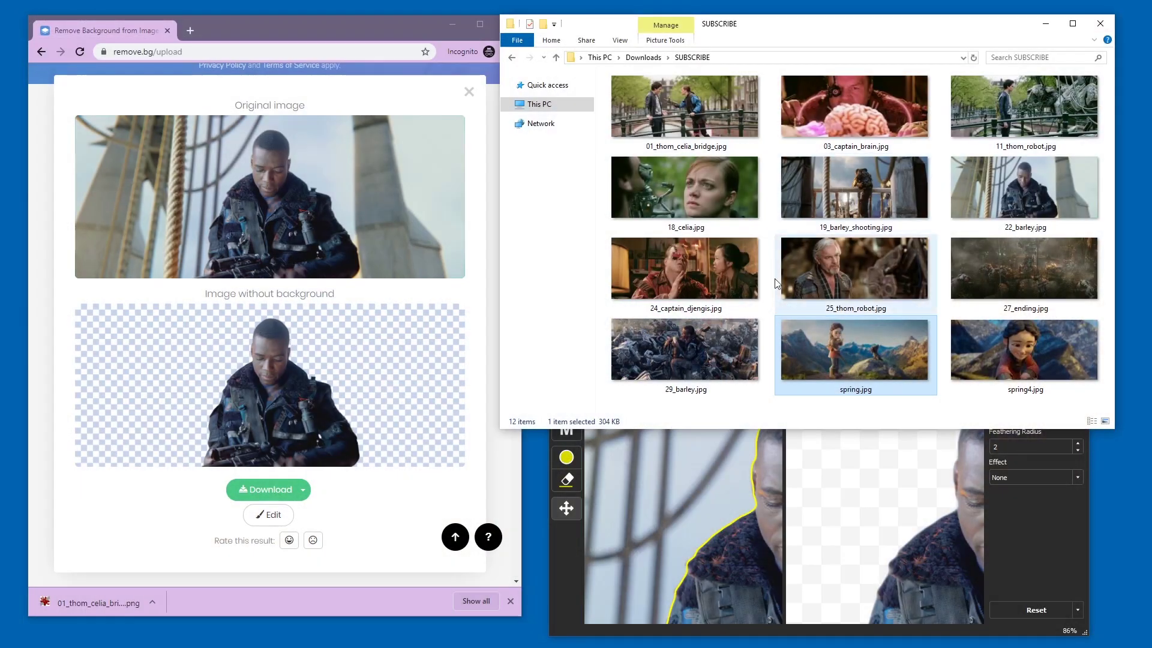
Upload spring.jpg to remove.bg and load it in a maximized PhotoScissors window
drag(854, 351, 230, 246)
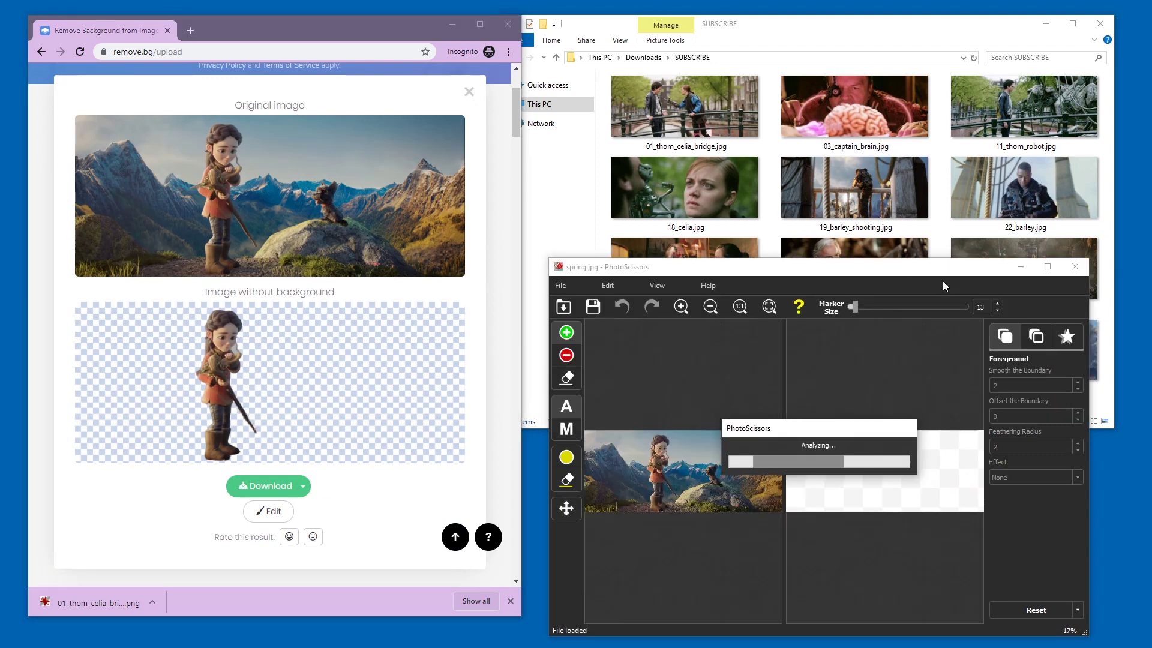
click(1048, 267)
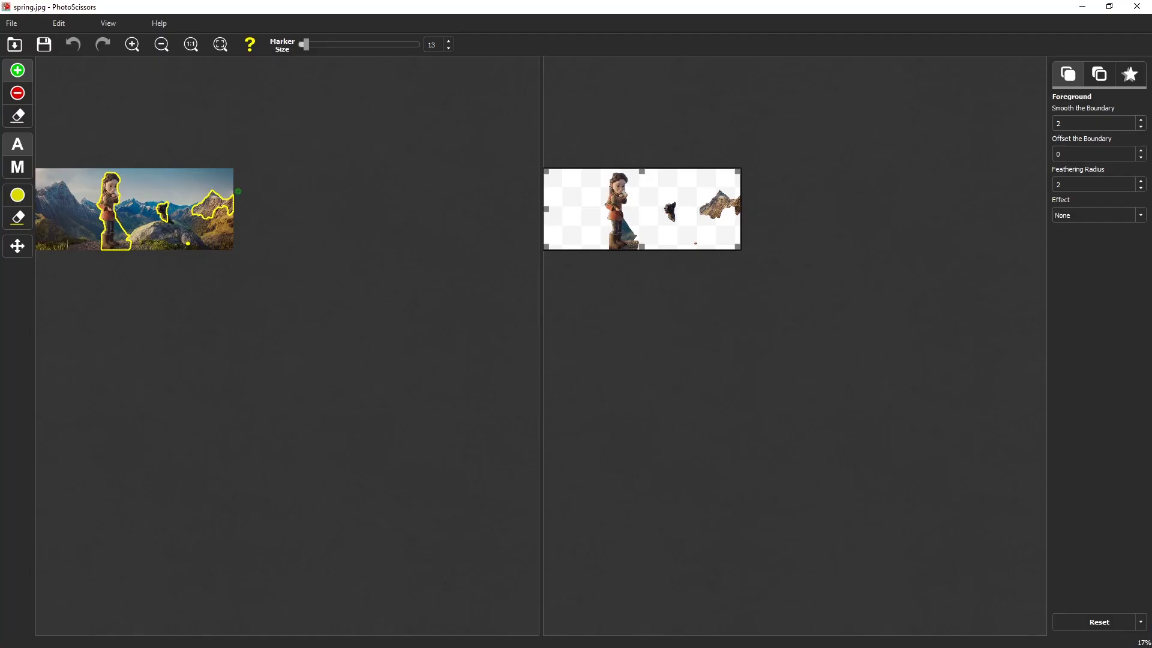
Mark the girl's hair edge and loose strand as foreground to keep, and the gap between her face and the strand as background
scroll(166, 192, up, 3)
scroll(264, 205, up, 6)
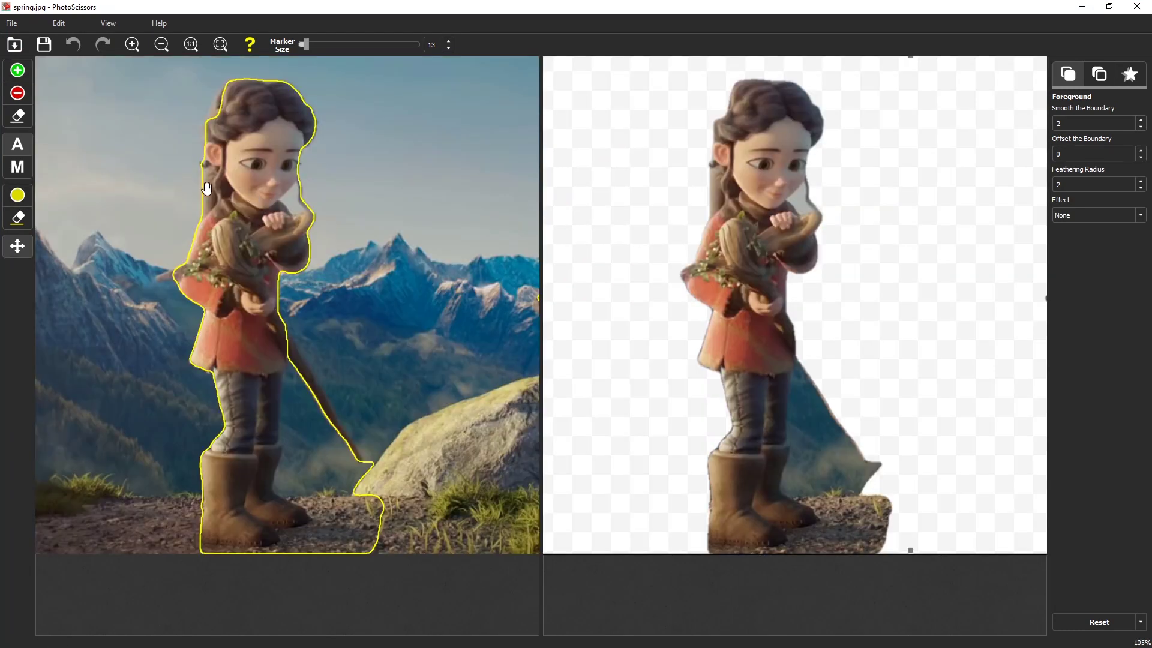
click(17, 70)
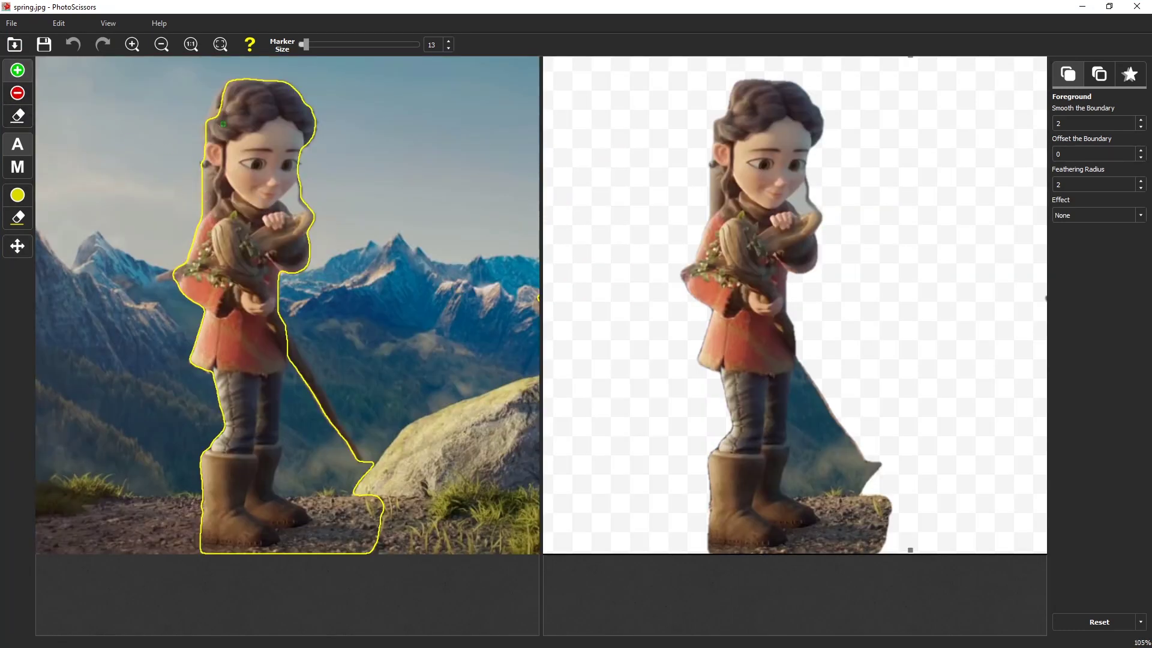
scroll(215, 93, up, 7)
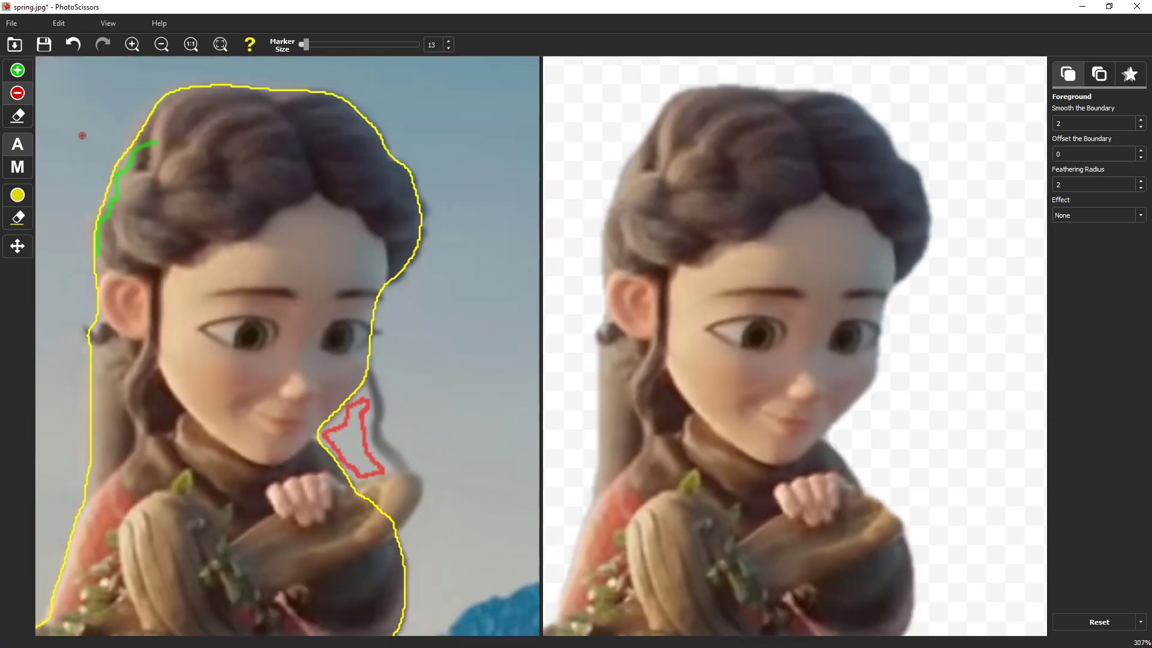
click(17, 70)
scroll(340, 316, up, 2)
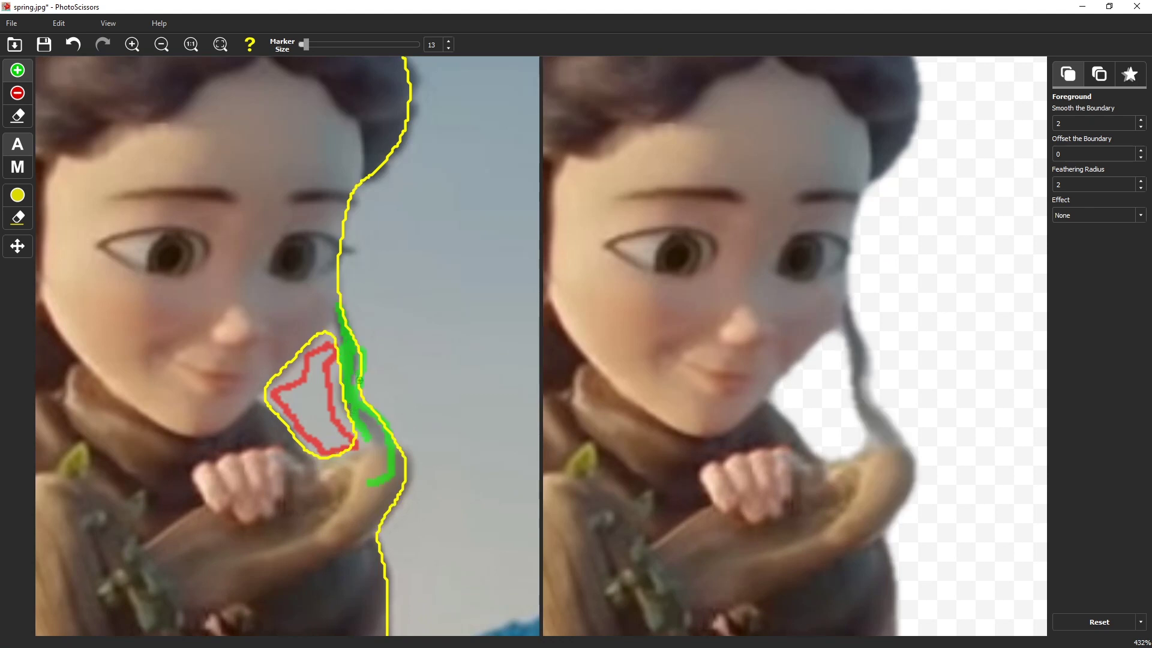
Mark the dog's back and tail as foreground to keep, and the stray areas around the figures as background to remove
scroll(380, 418, down, 8)
scroll(270, 538, down, 4)
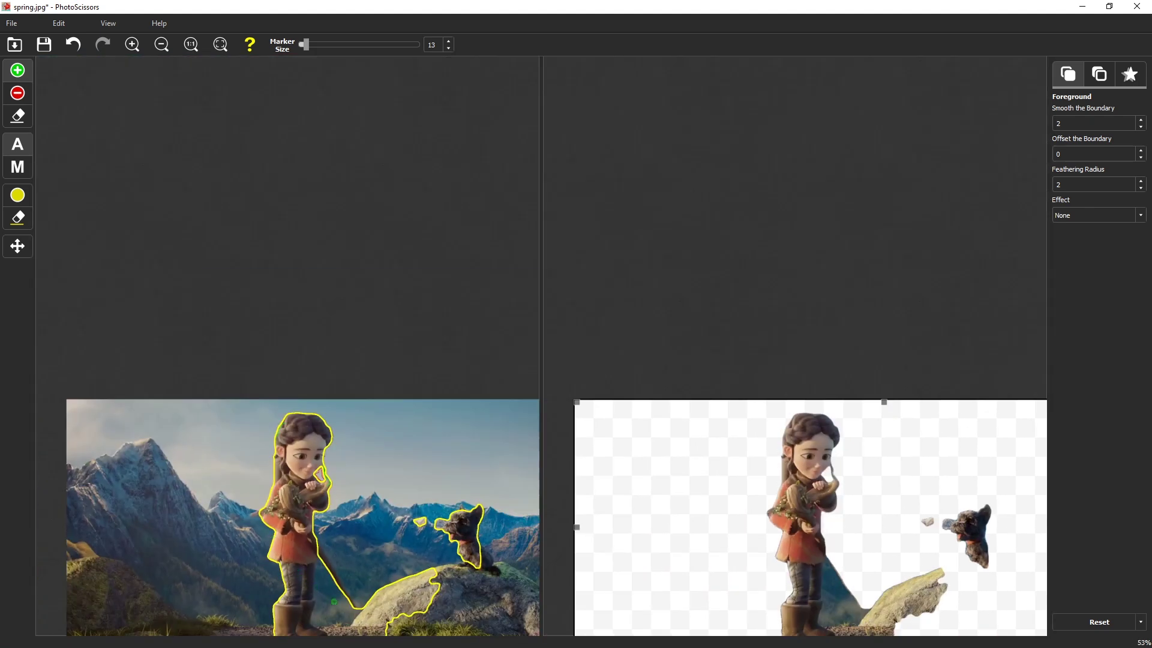
scroll(410, 561, up, 7)
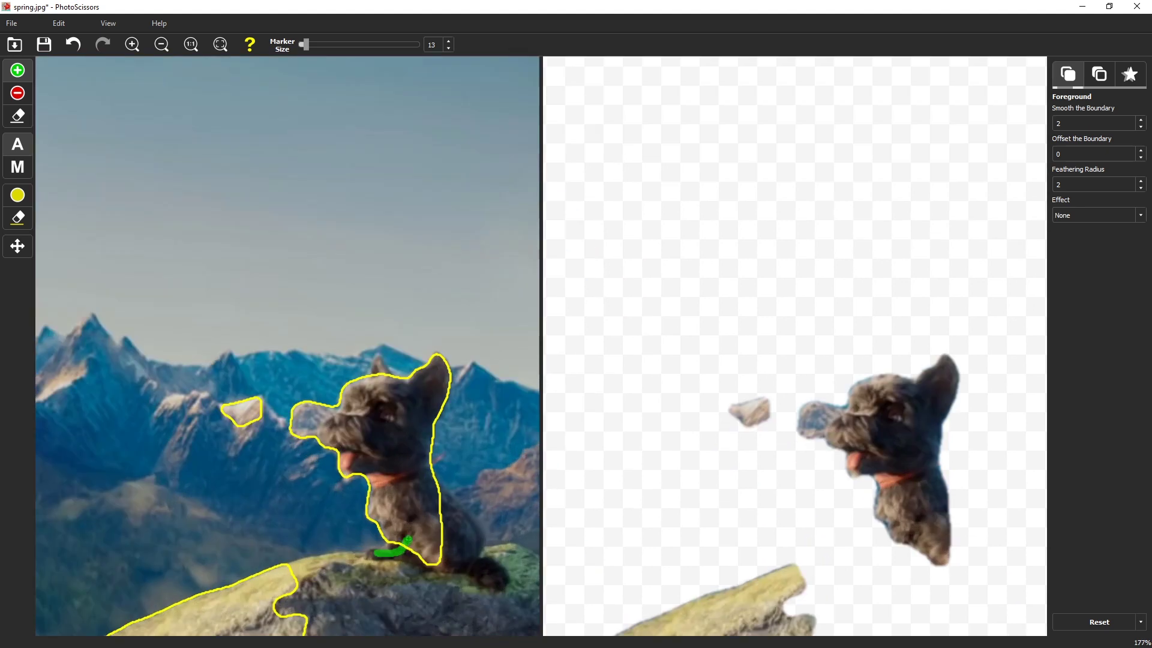
drag(438, 503, 491, 577)
click(17, 93)
drag(256, 377, 234, 414)
scroll(313, 409, down, 8)
drag(357, 399, 417, 477)
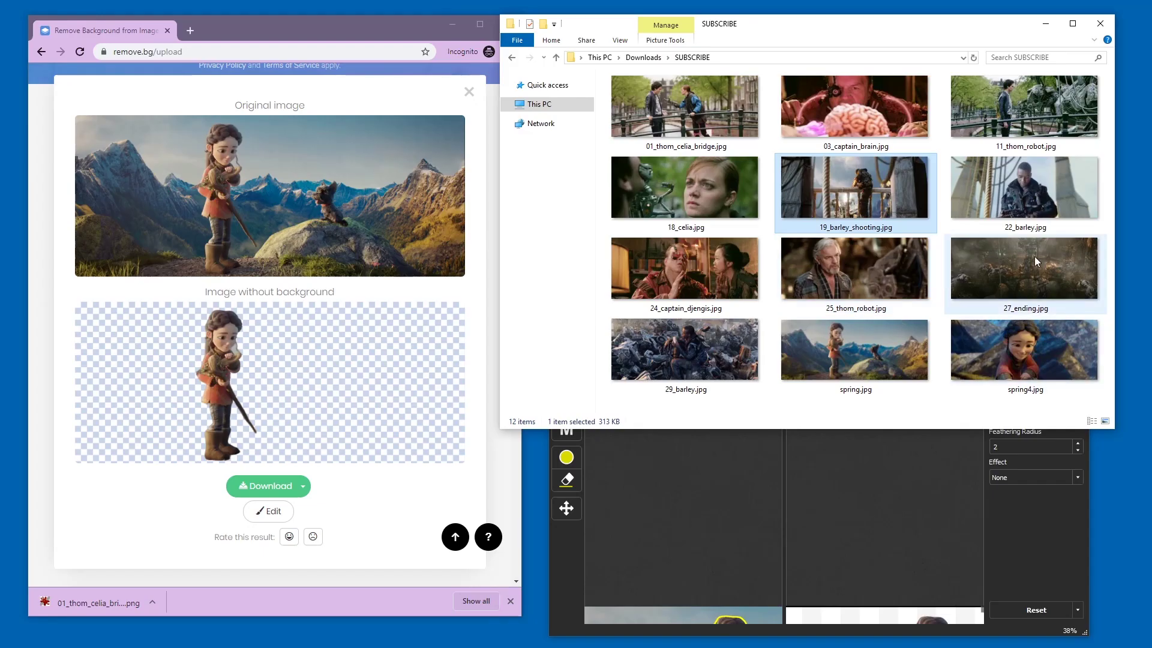
Preview 27_ending.jpg in the image viewer, close the preview, and upload the picture to remove.bg for background removal
double_click(1054, 272)
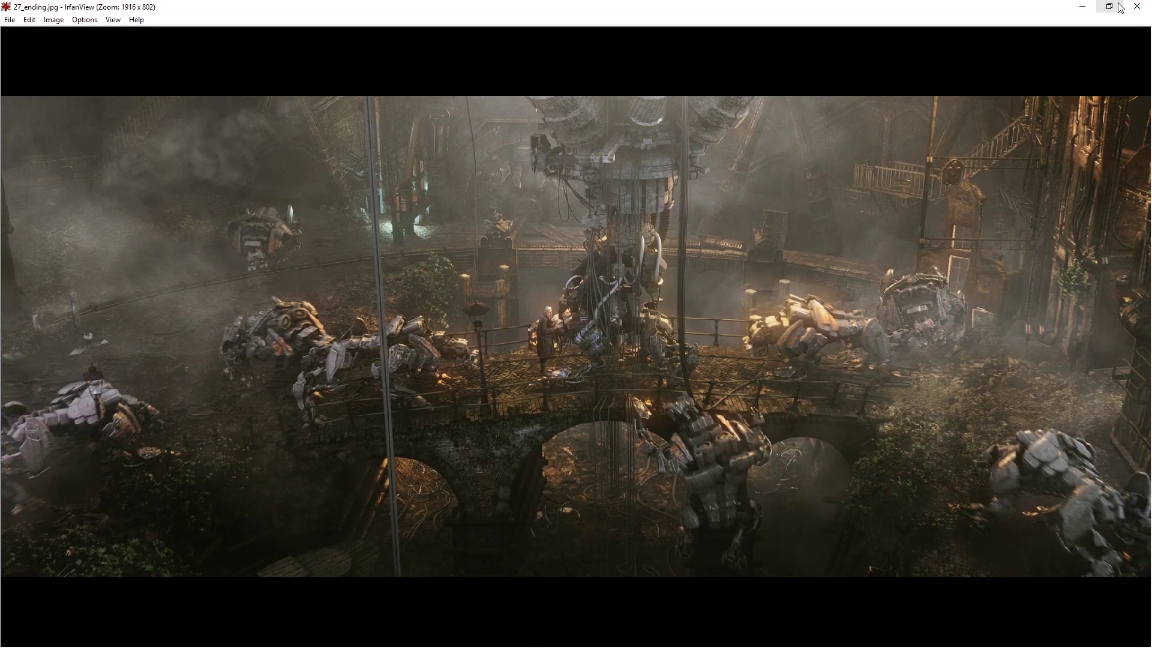
click(1137, 7)
drag(1018, 254, 243, 369)
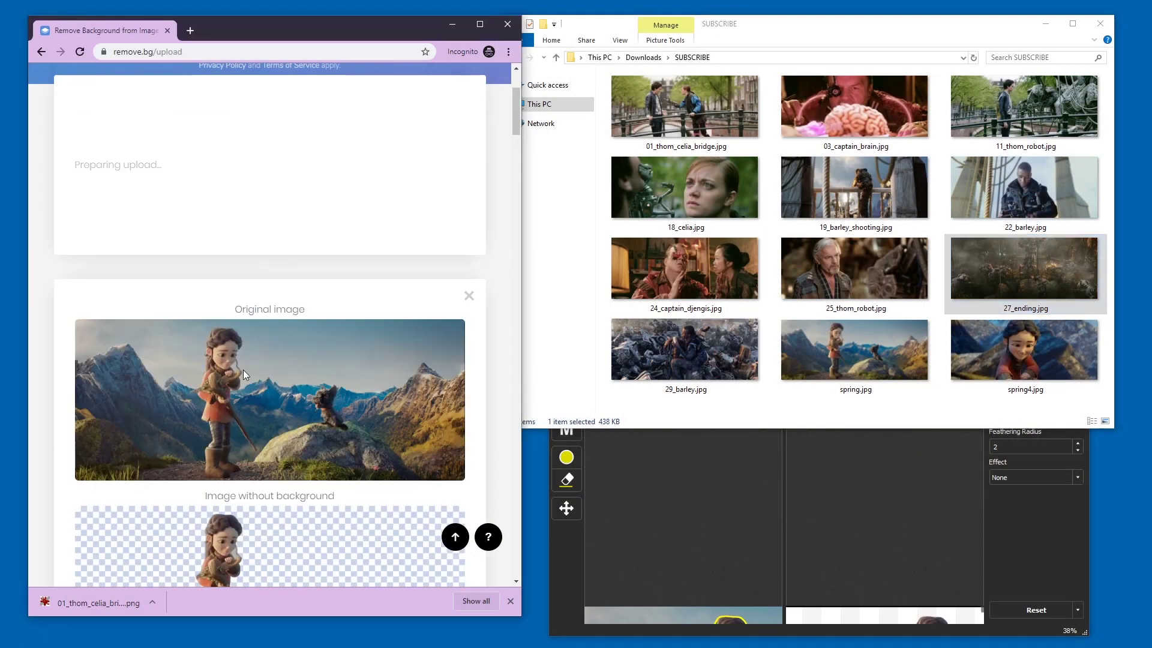
Close the browser's download bar and load 27_ending.jpg in PhotoScissors for background removal
click(510, 601)
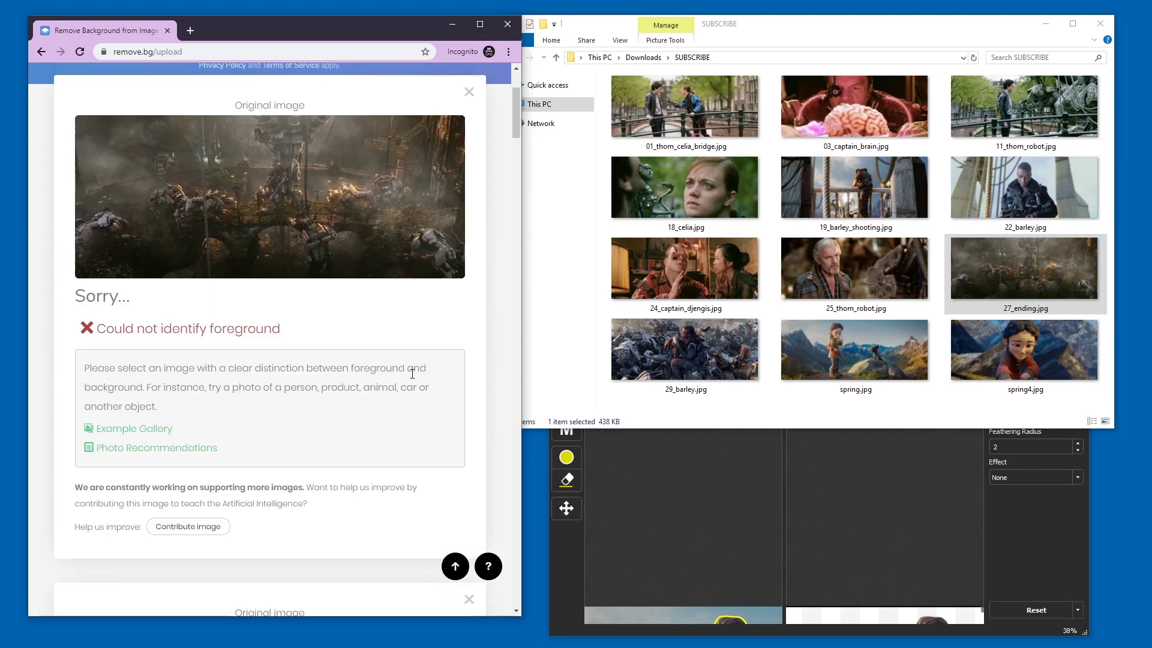
click(650, 471)
click(563, 306)
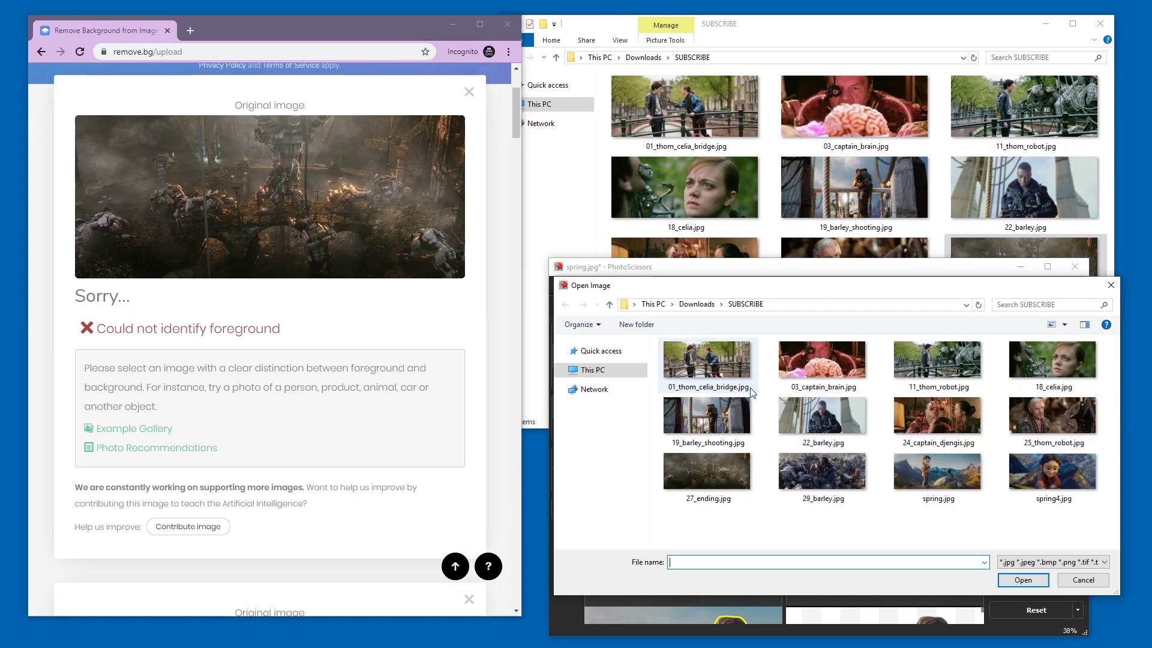
double_click(708, 474)
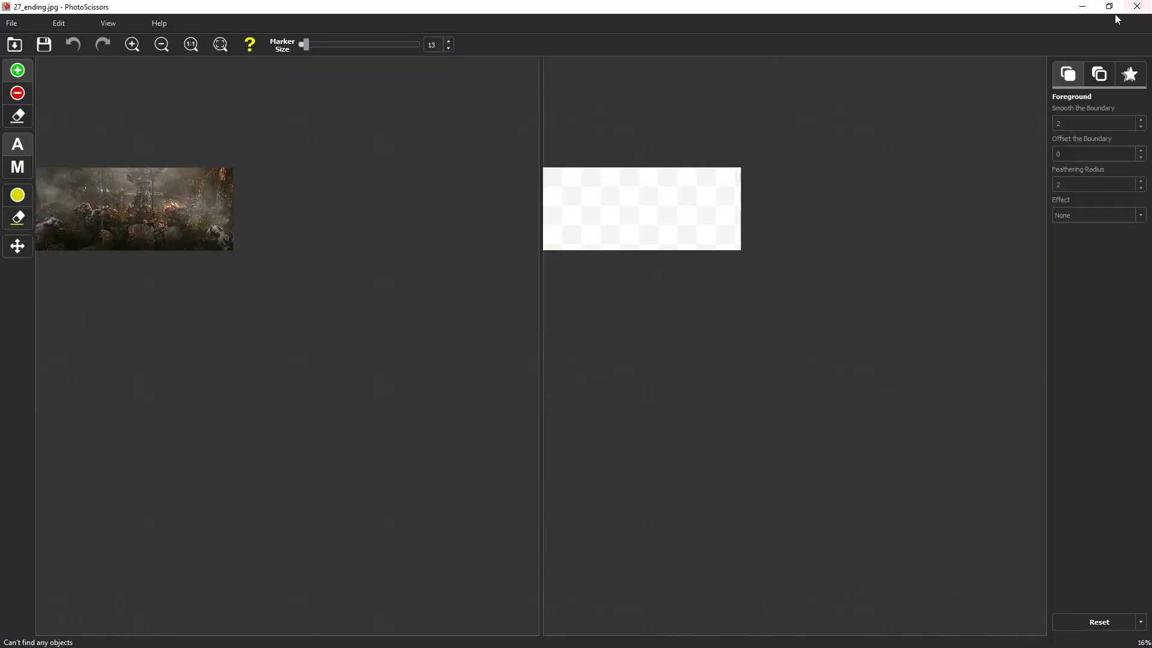
click(1114, 12)
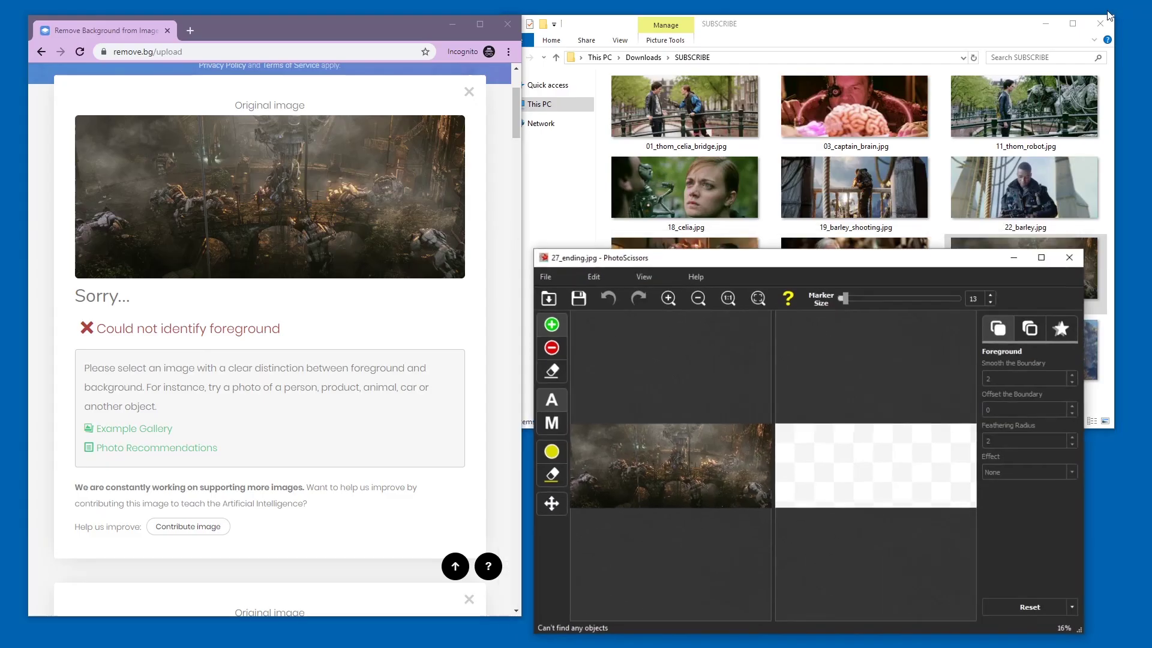
Upload 24_captain_djengis.jpg to remove.bg and load it in a maximized PhotoScissors window
click(856, 227)
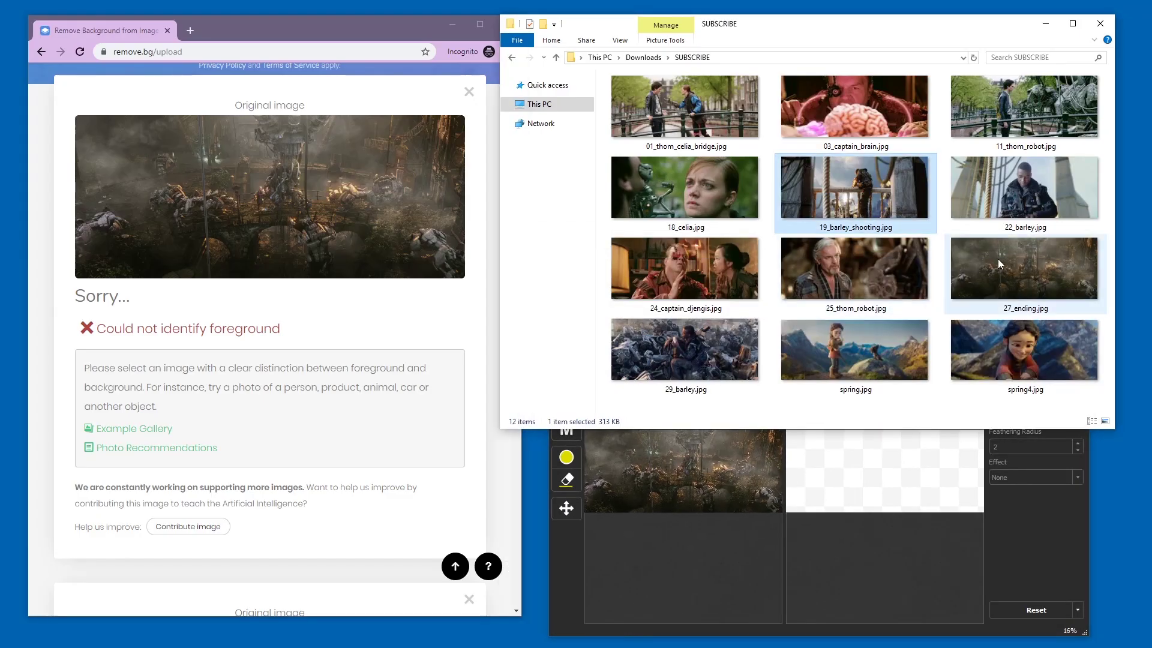
drag(644, 258, 422, 436)
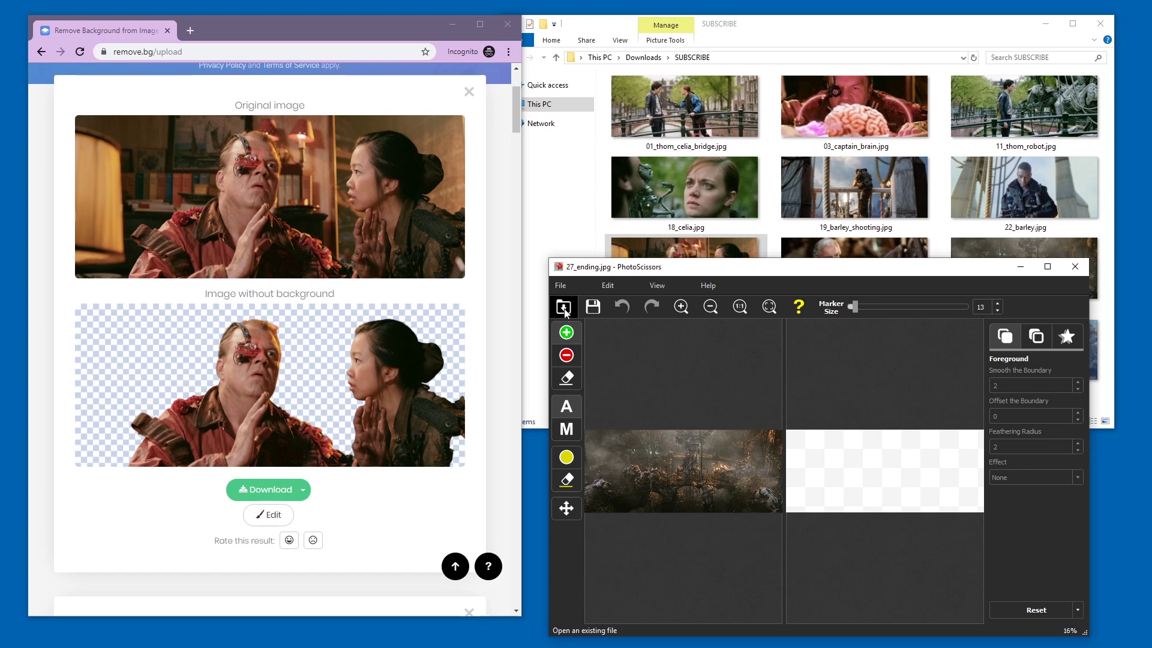
click(564, 308)
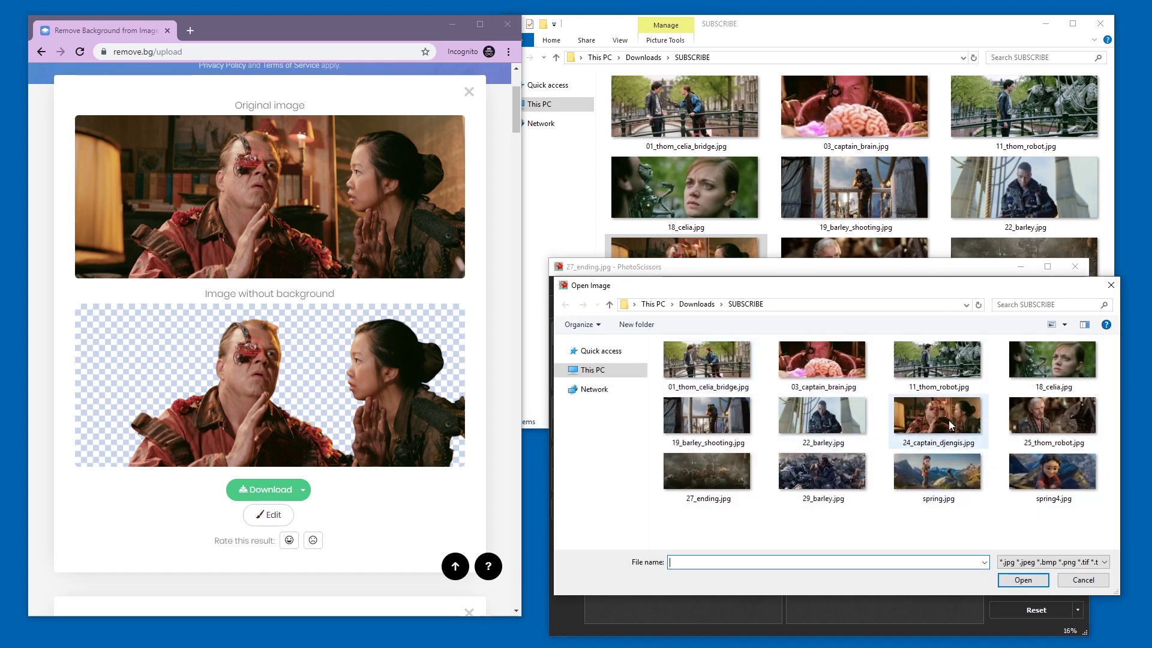
double_click(949, 420)
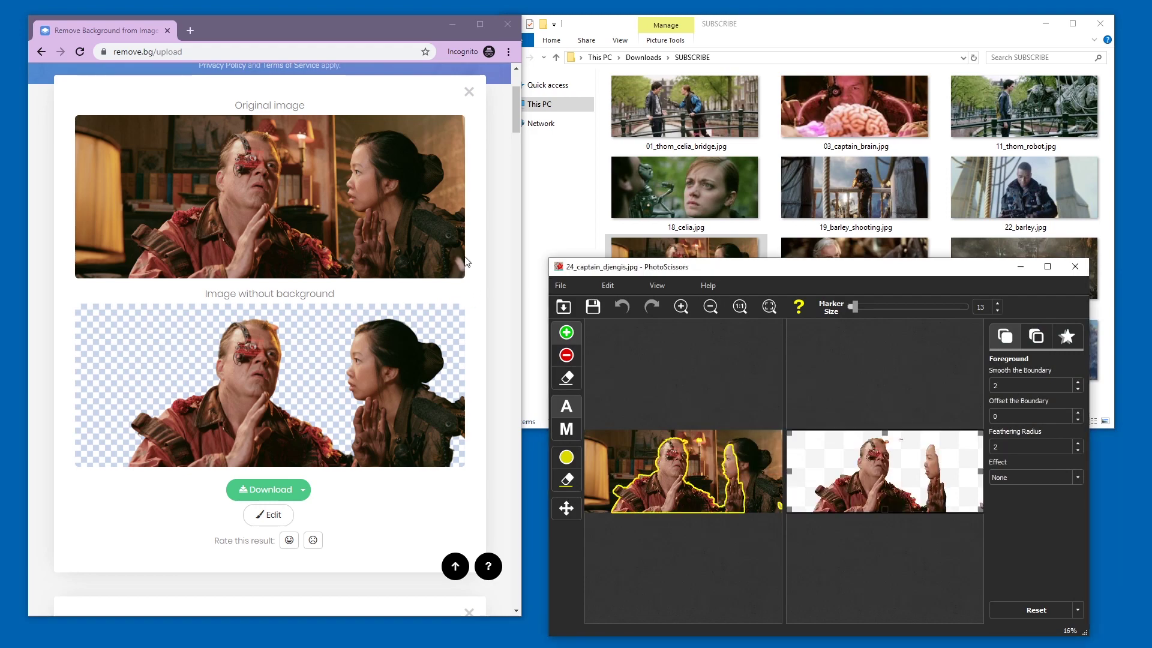
double_click(774, 267)
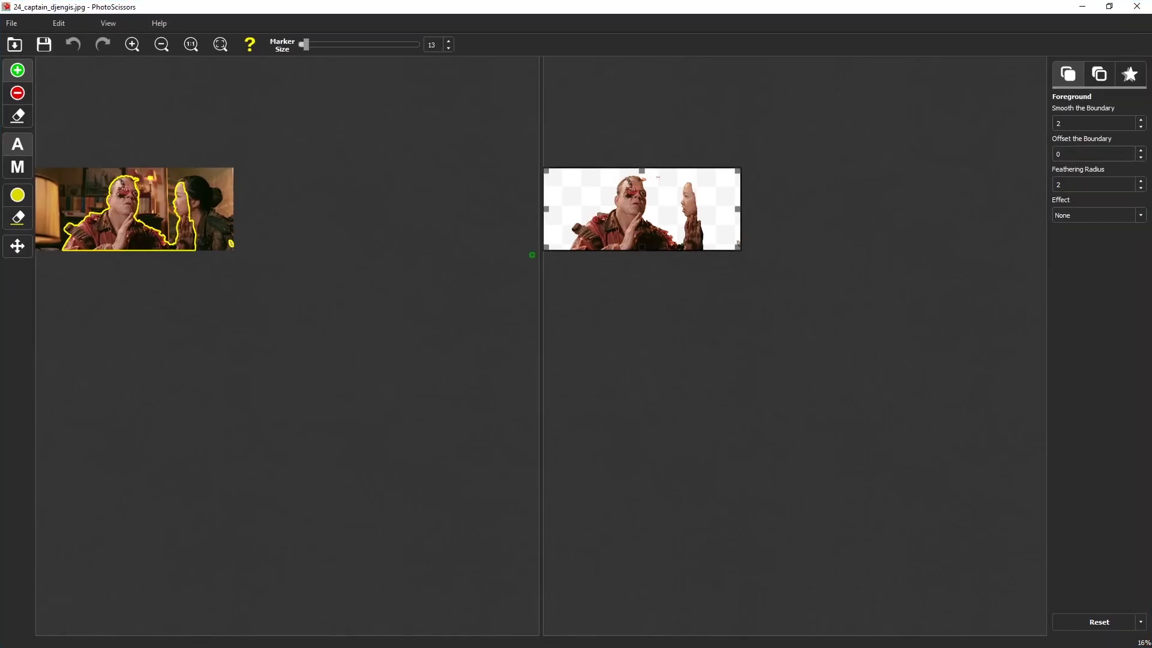
Mark the edge of the man's hair and face as foreground to keep, and the lamps behind him as background to remove
click(18, 246)
scroll(130, 229, up, 5)
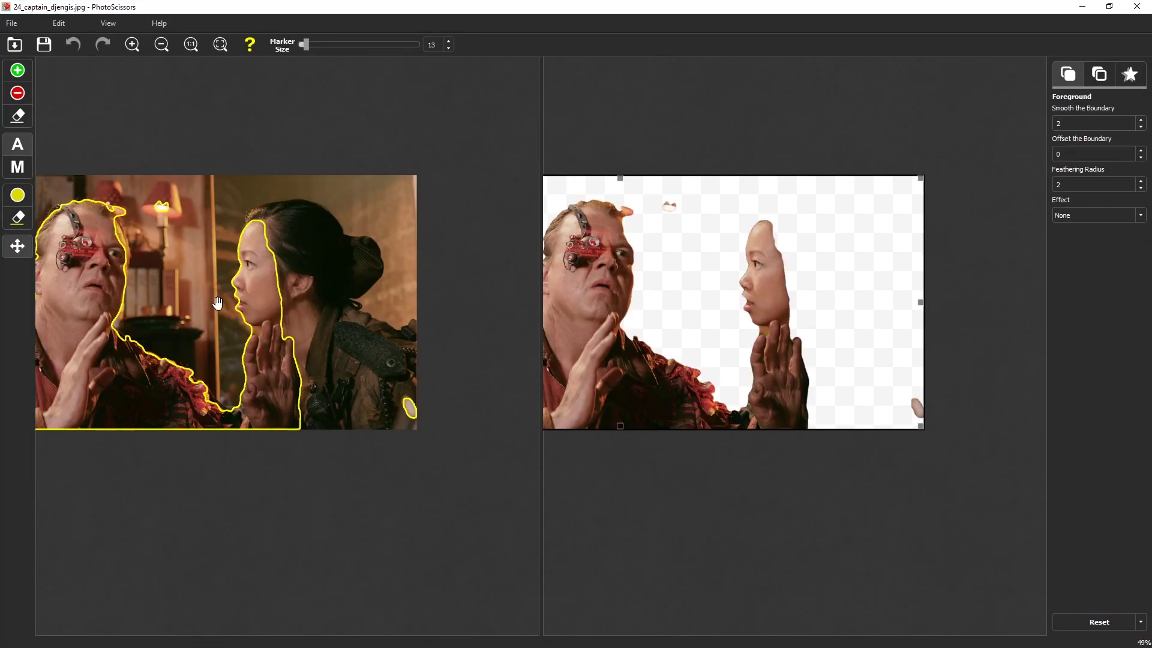
scroll(218, 303, up, 2)
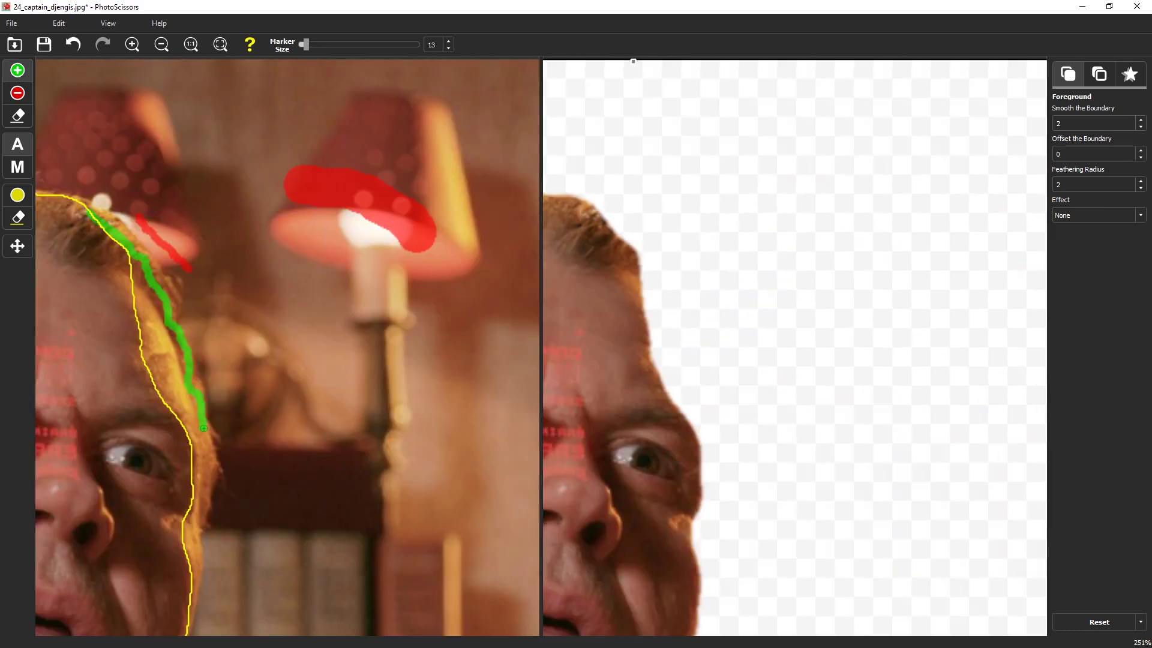
mouse_move(209, 458)
mouse_down()
mouse_move(188, 527)
mouse_move(194, 559)
mouse_up()
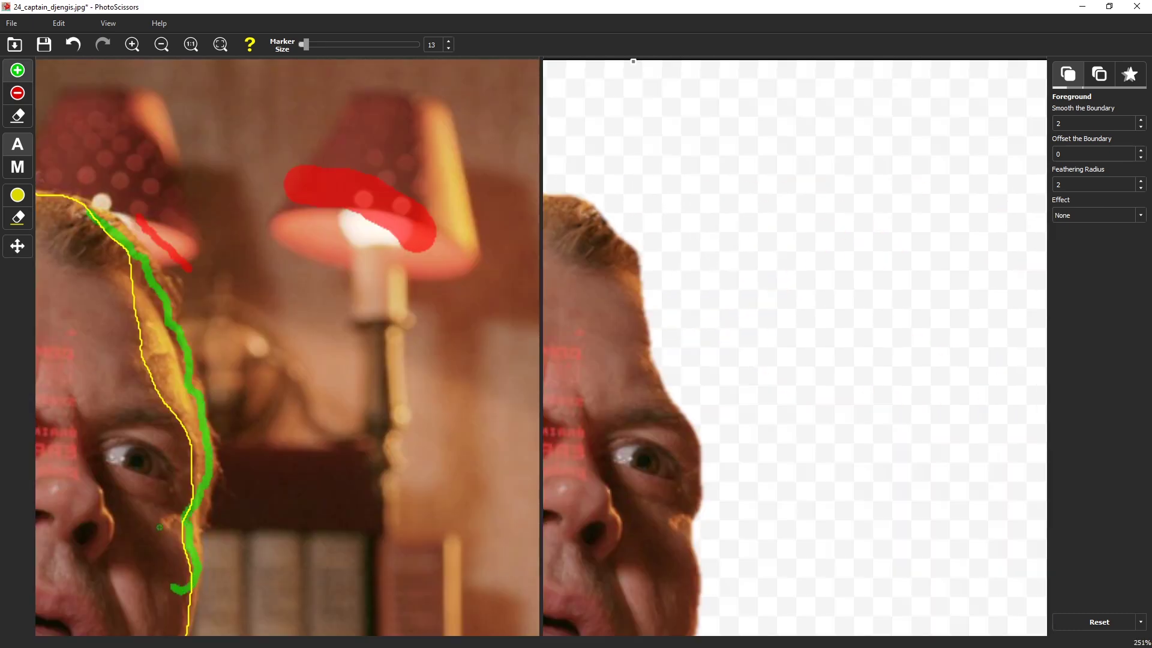
scroll(227, 463, down, 5)
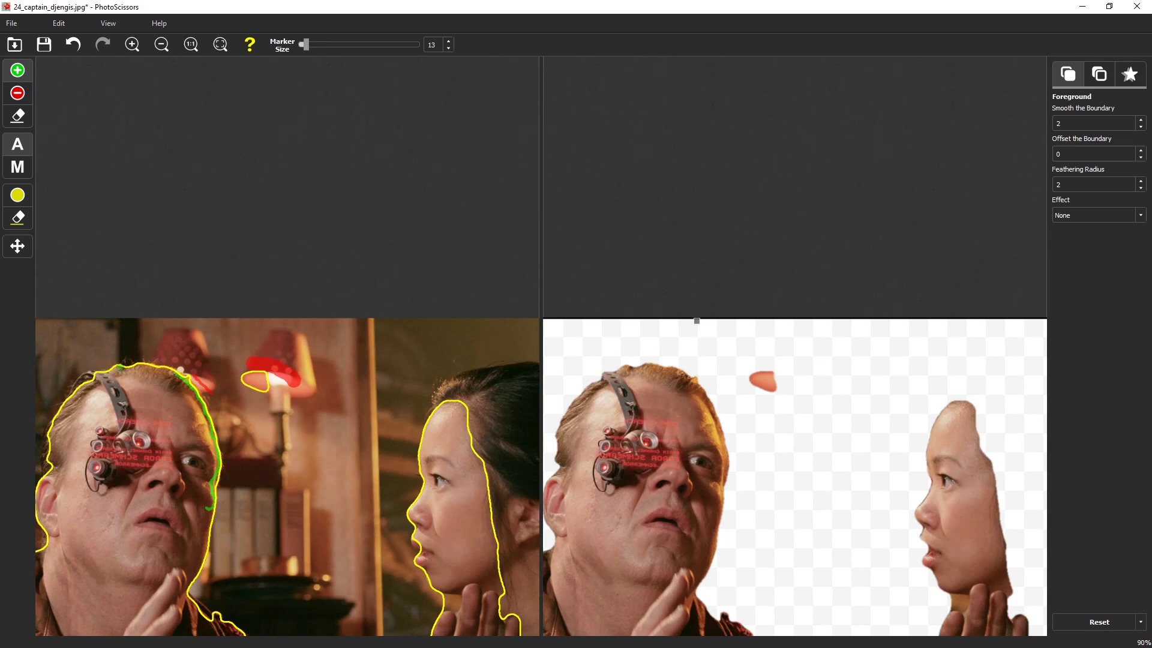
Mark the woman's hair and body as foreground to keep, and set the marker size to 125
scroll(231, 532, down, 3)
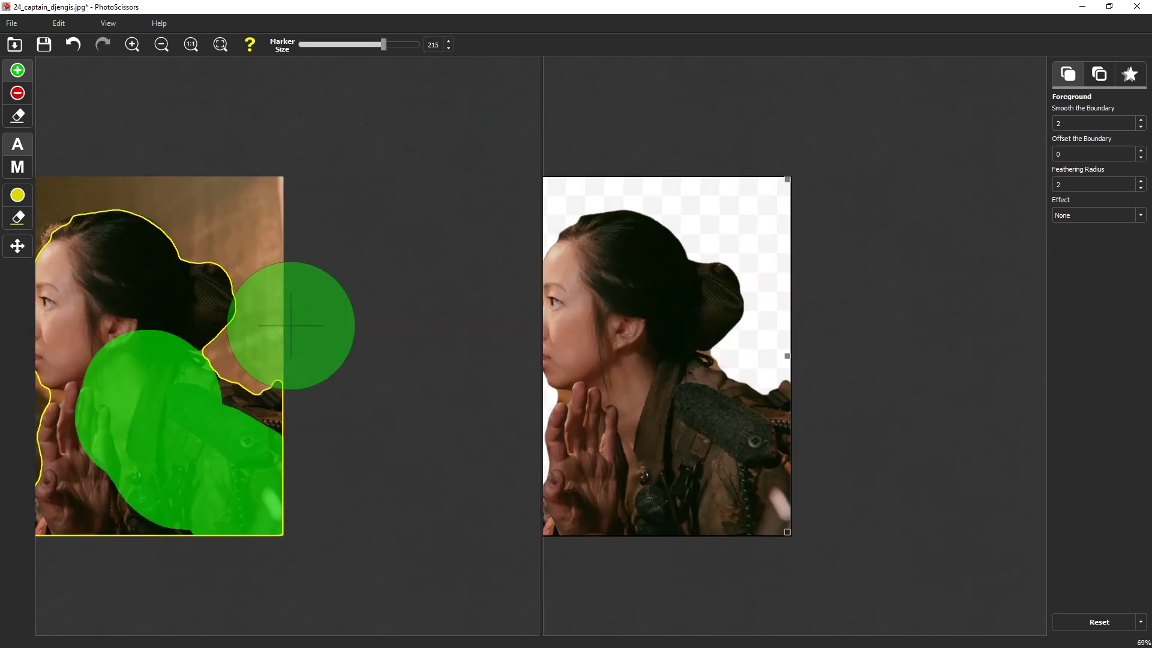
scroll(291, 321, down, 5)
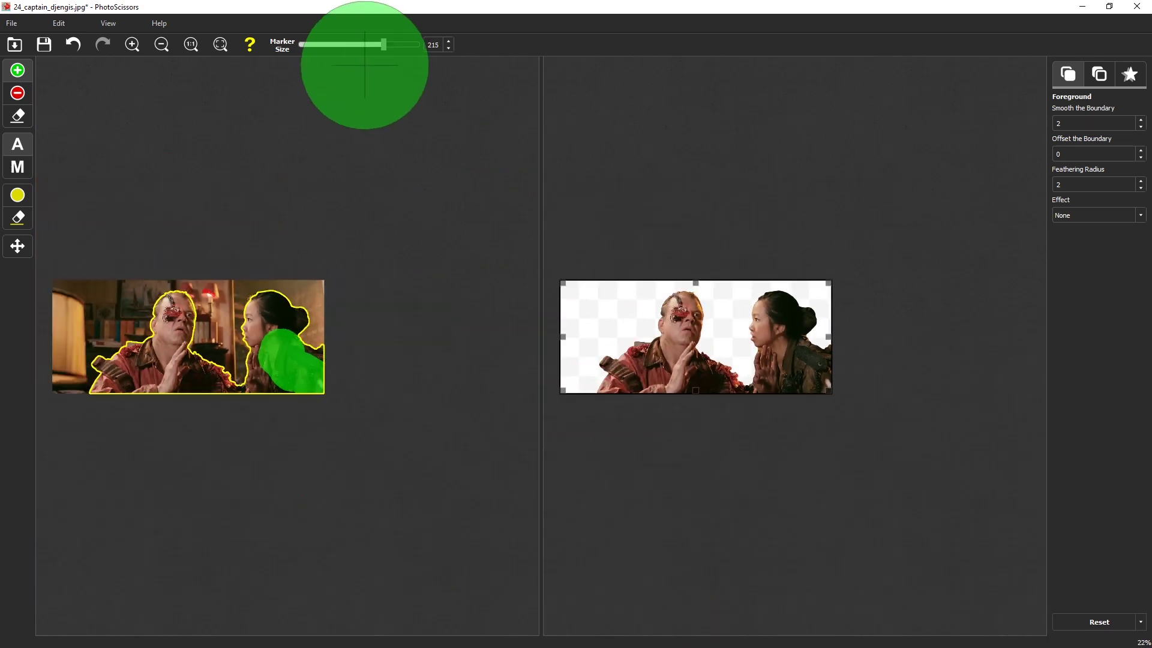
click(348, 46)
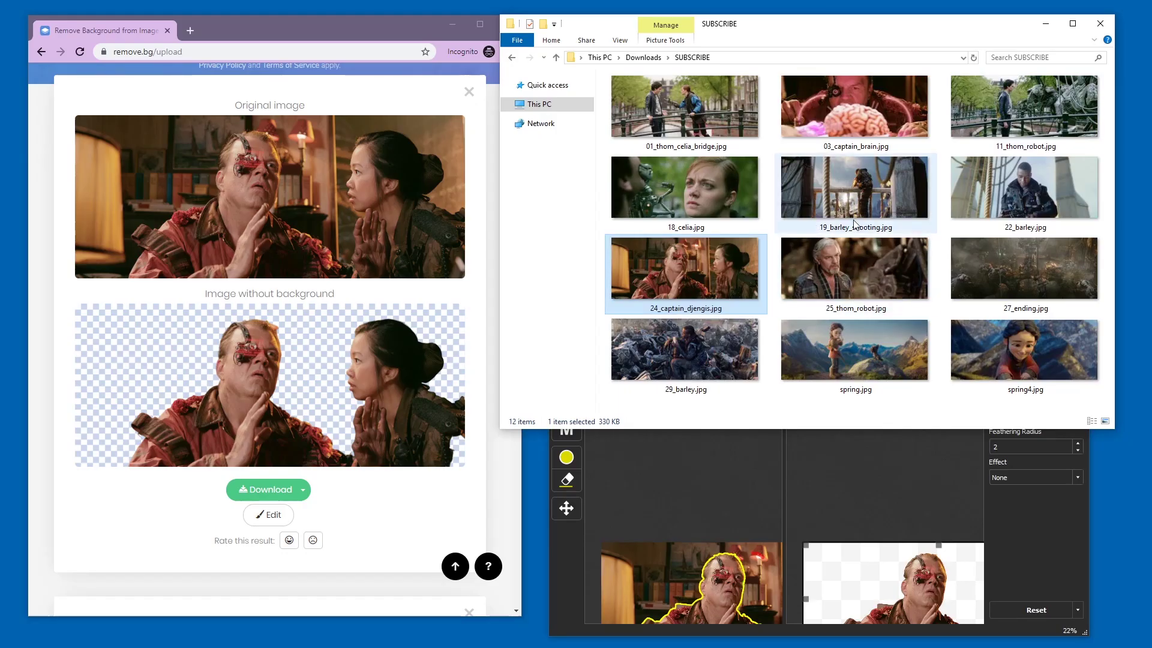
Upload spring4.jpg to remove.bg and load it in a maximized PhotoScissors window without saving the previous image's changes
drag(1059, 341, 244, 213)
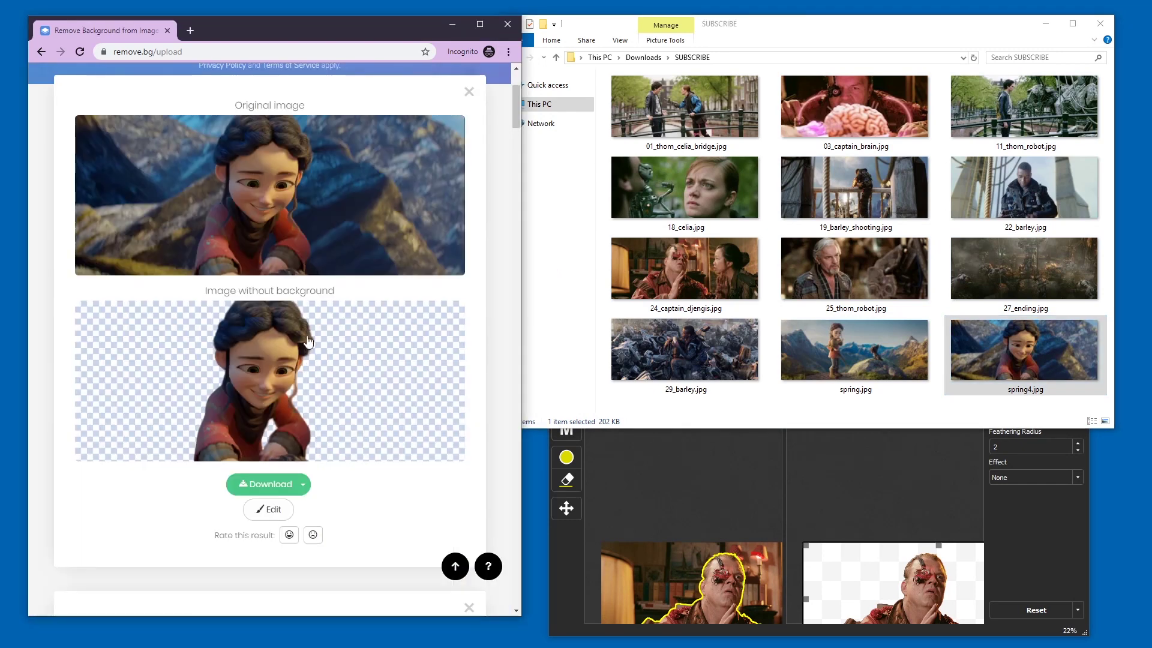
click(755, 479)
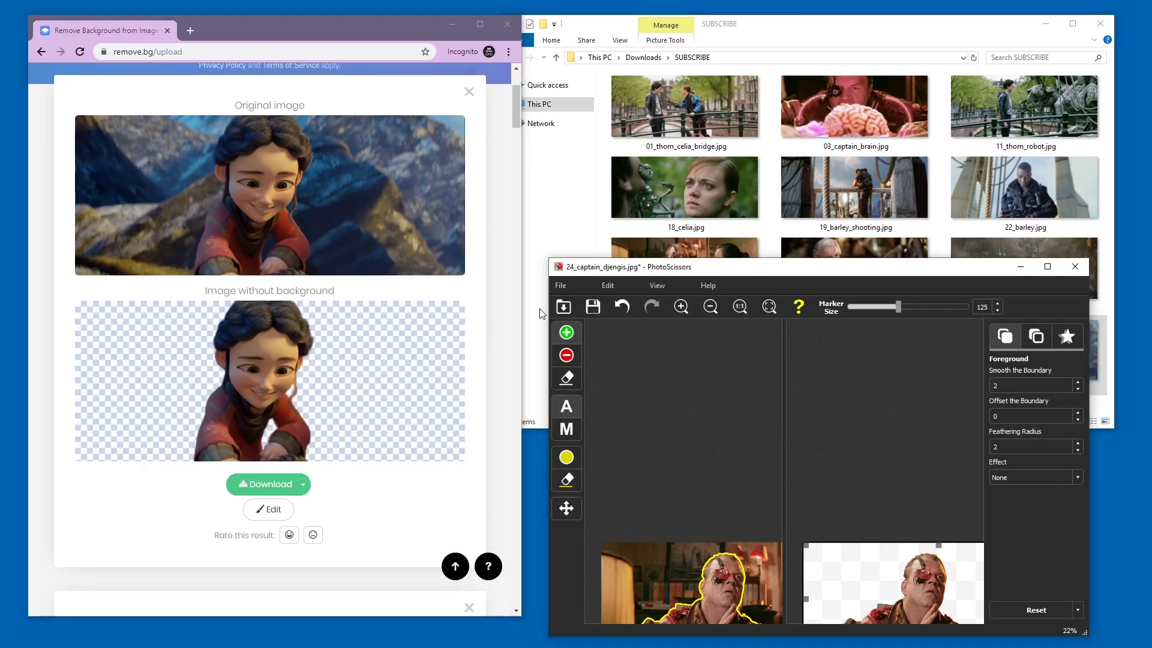
click(562, 305)
click(1053, 473)
double_click(1054, 472)
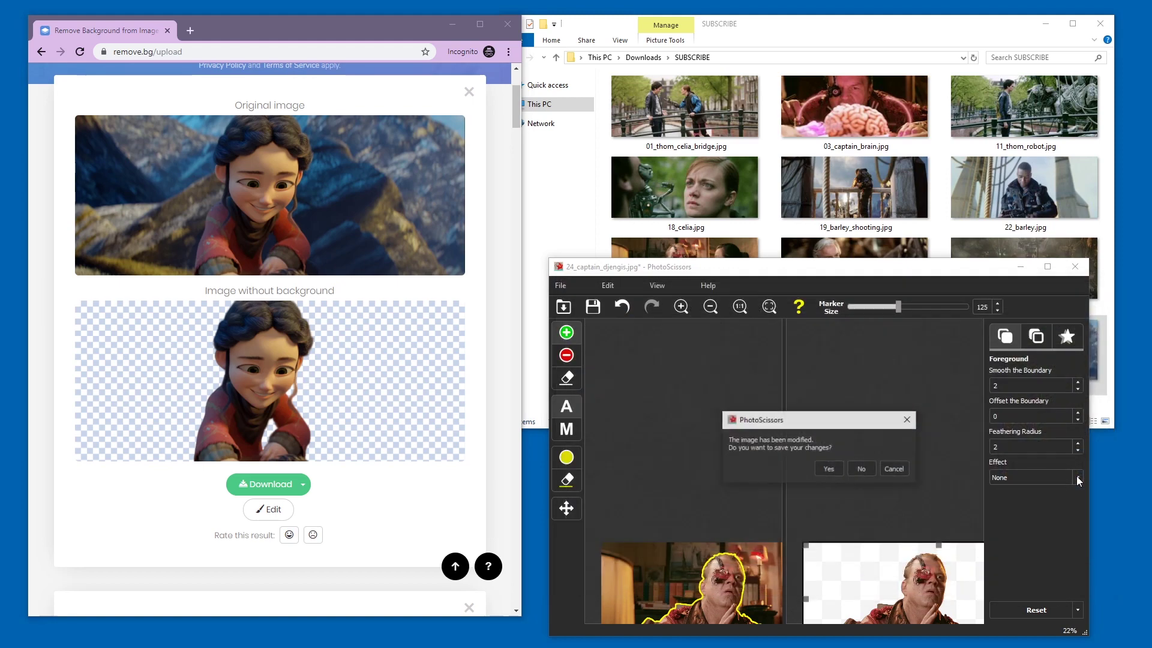
click(858, 470)
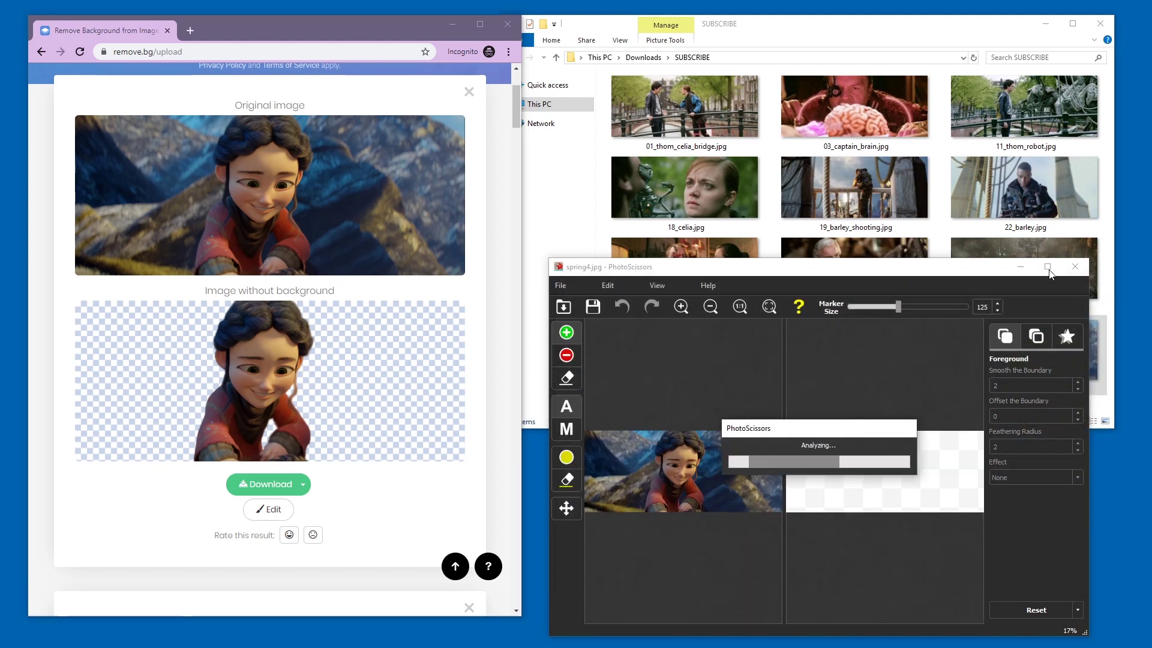
click(1047, 267)
Mark the girl's hair across the top of her head as foreground to keep
scroll(128, 249, up, 5)
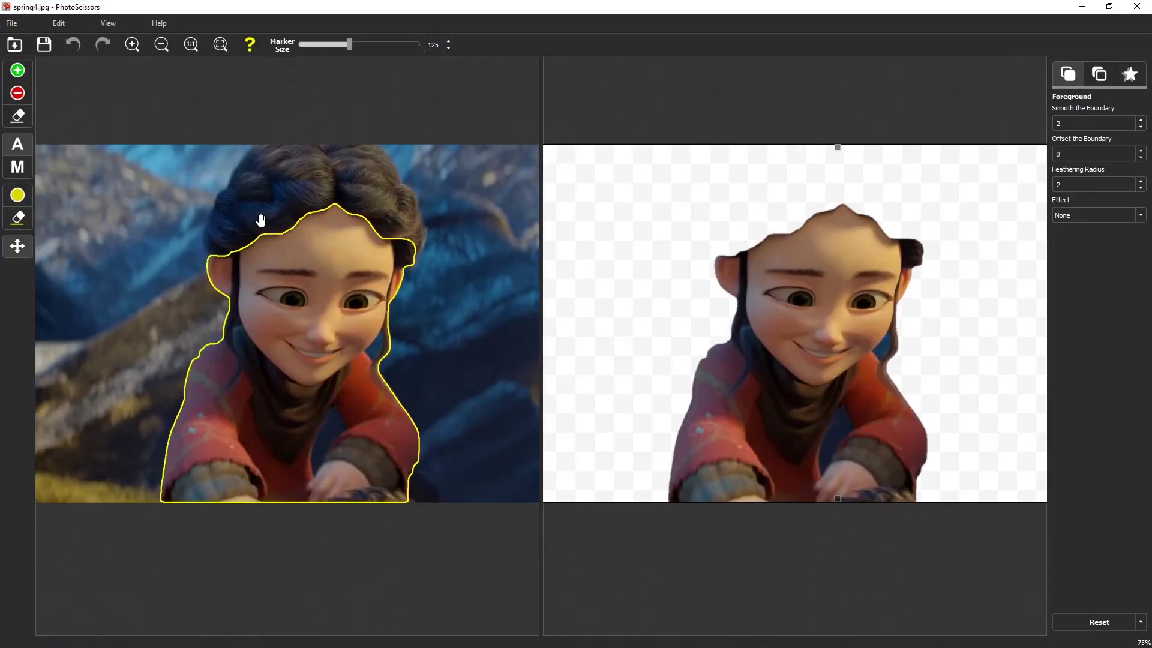
click(24, 74)
mouse_move(250, 235)
mouse_down()
mouse_move(285, 185)
mouse_move(334, 180)
mouse_move(378, 223)
mouse_up()
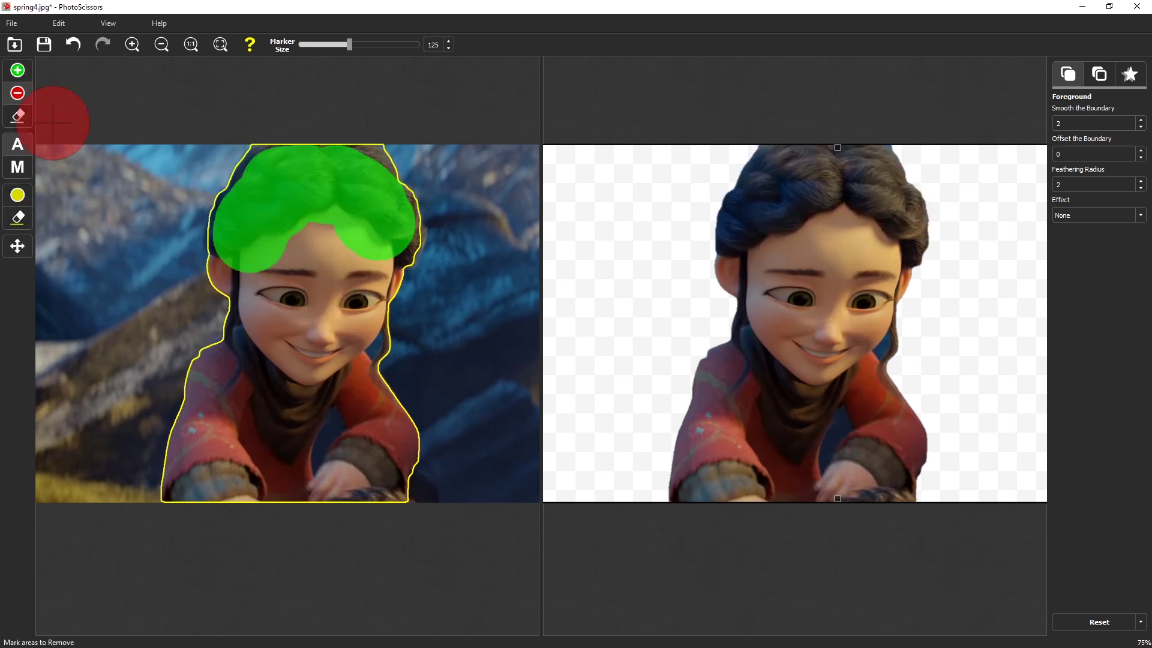
Mark the gaps beside the girl's forearm and between her face and loose strand as background, using marker size 18, and restore the window
click(18, 93)
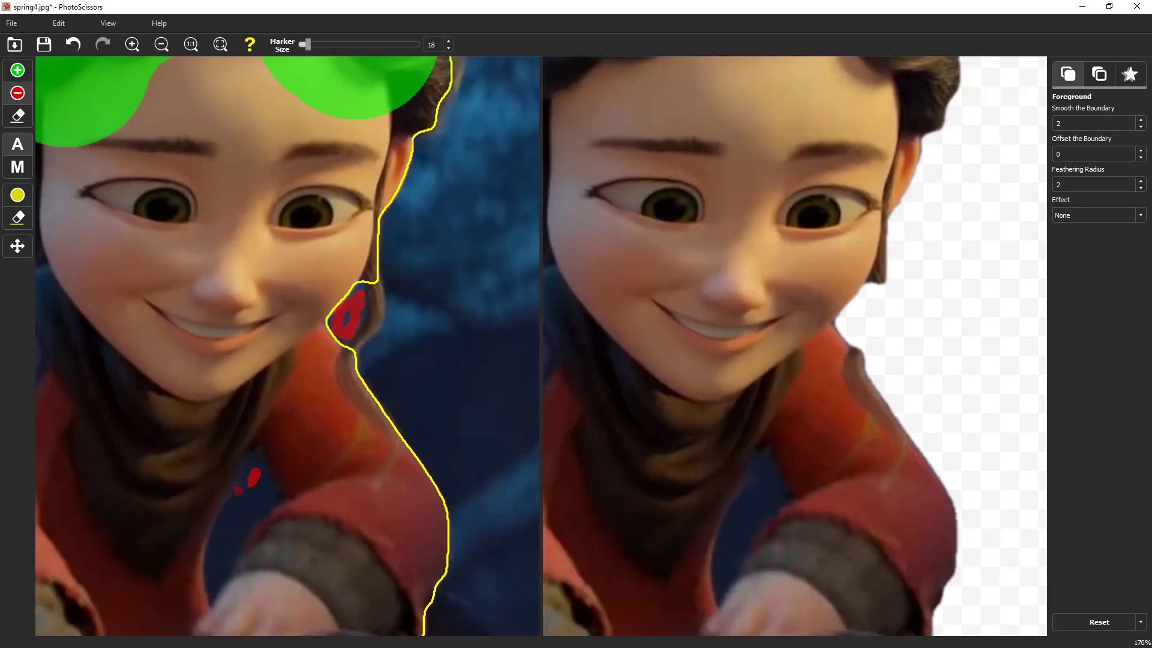
drag(252, 471, 217, 564)
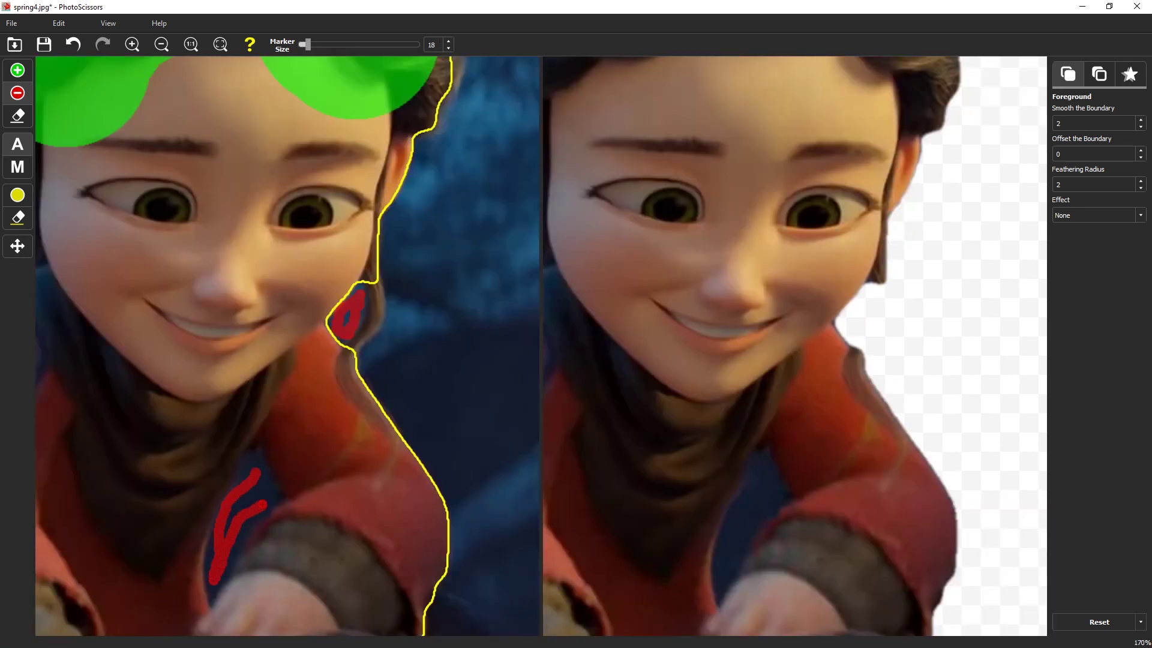
scroll(254, 496, down, 7)
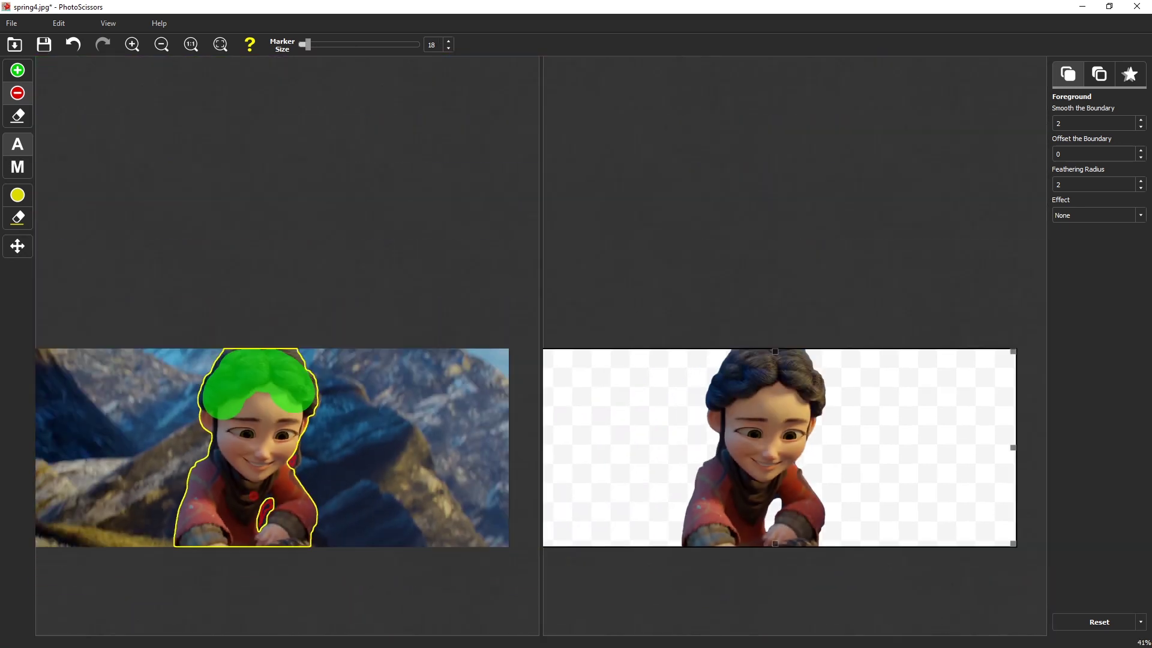
click(1109, 6)
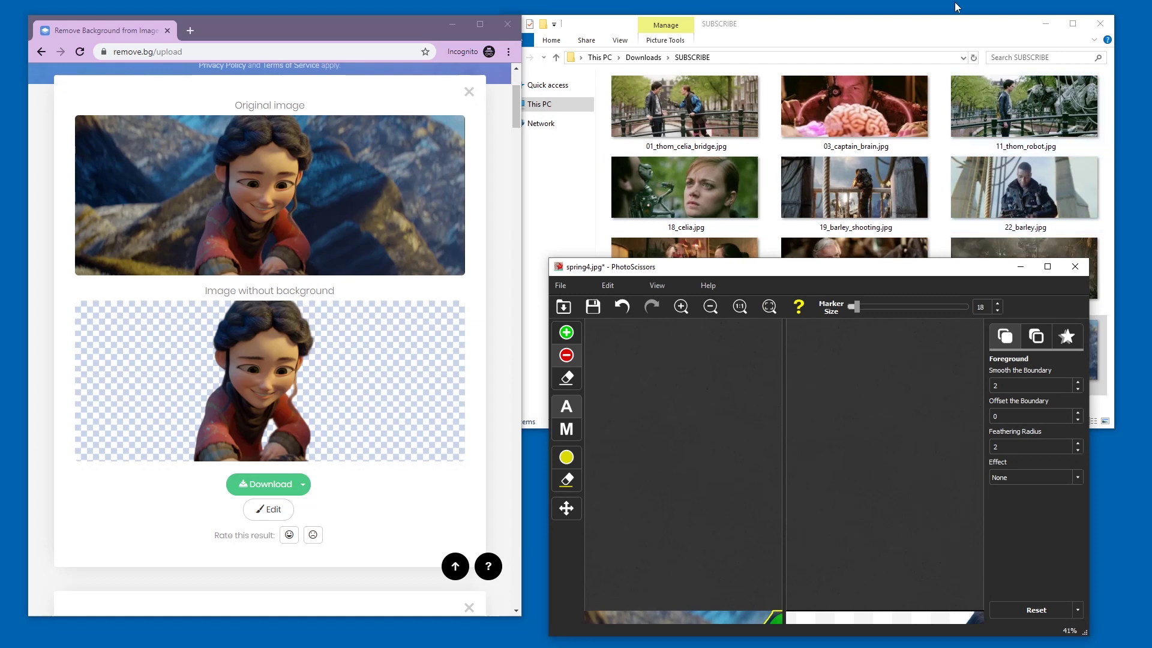
Upload 11_thom_robot.jpg to remove.bg, load it in PhotoScissors without saving the previous changes, and inspect the cutout in a maximized window
click(967, 37)
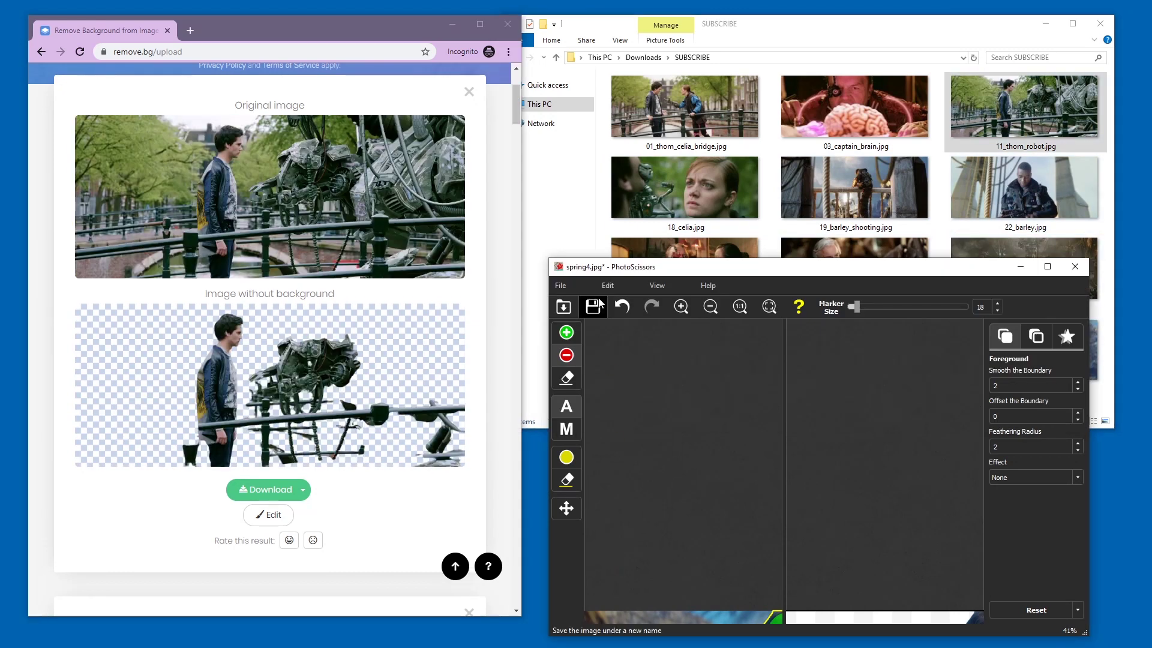
click(563, 307)
double_click(966, 364)
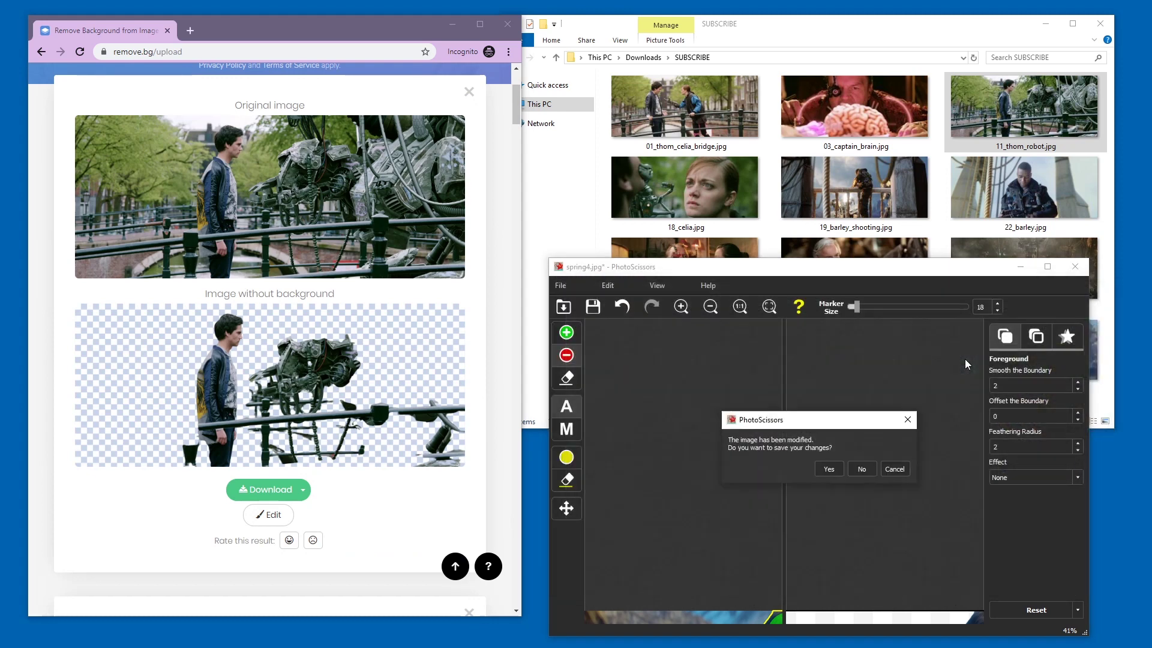
click(862, 469)
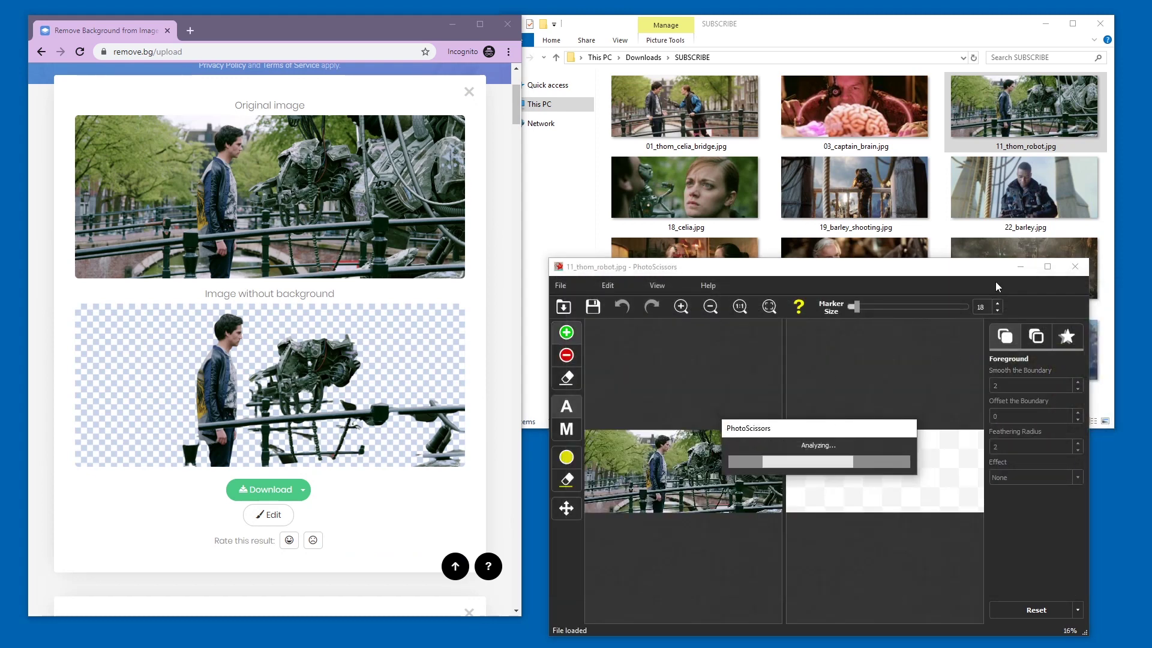
click(1047, 267)
scroll(202, 227, down, 1)
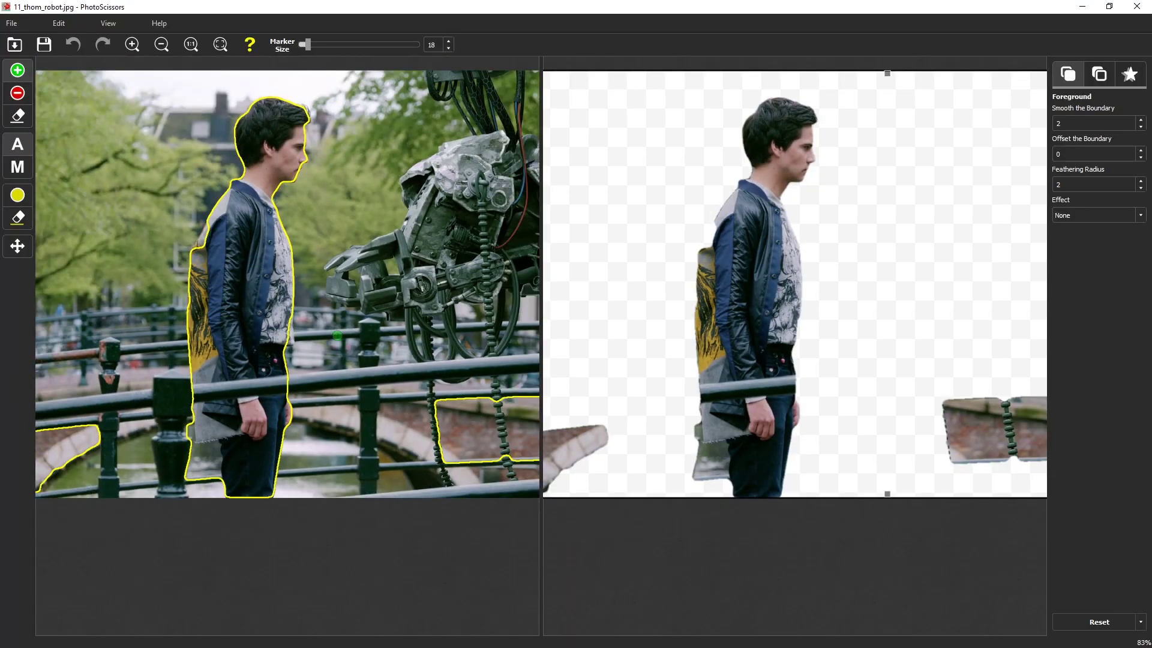
scroll(332, 335, down, 3)
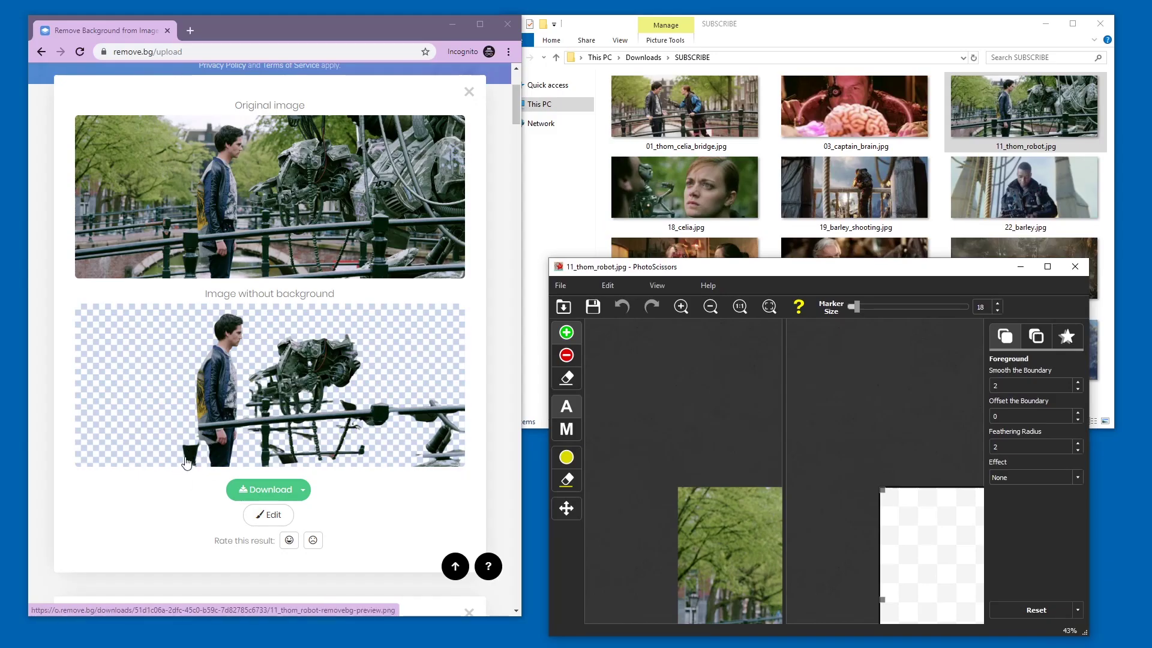
Upload 25_thom_robot.jpg to remove.bg and load it in a maximized PhotoScissors window
click(1025, 195)
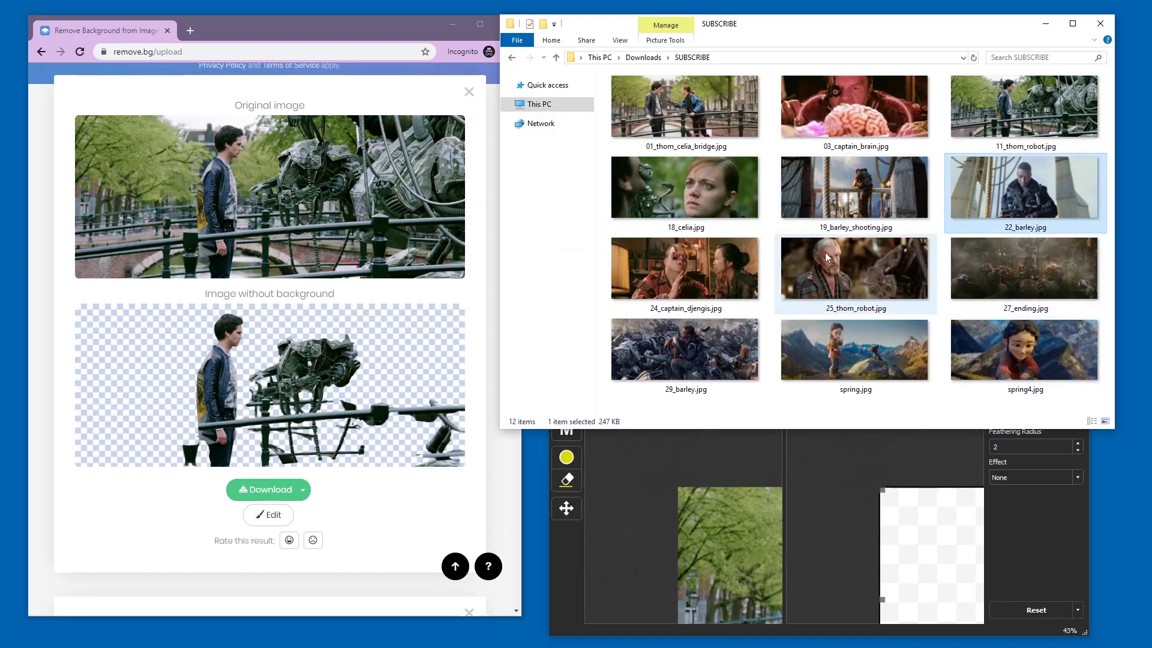
drag(854, 270, 293, 170)
click(816, 437)
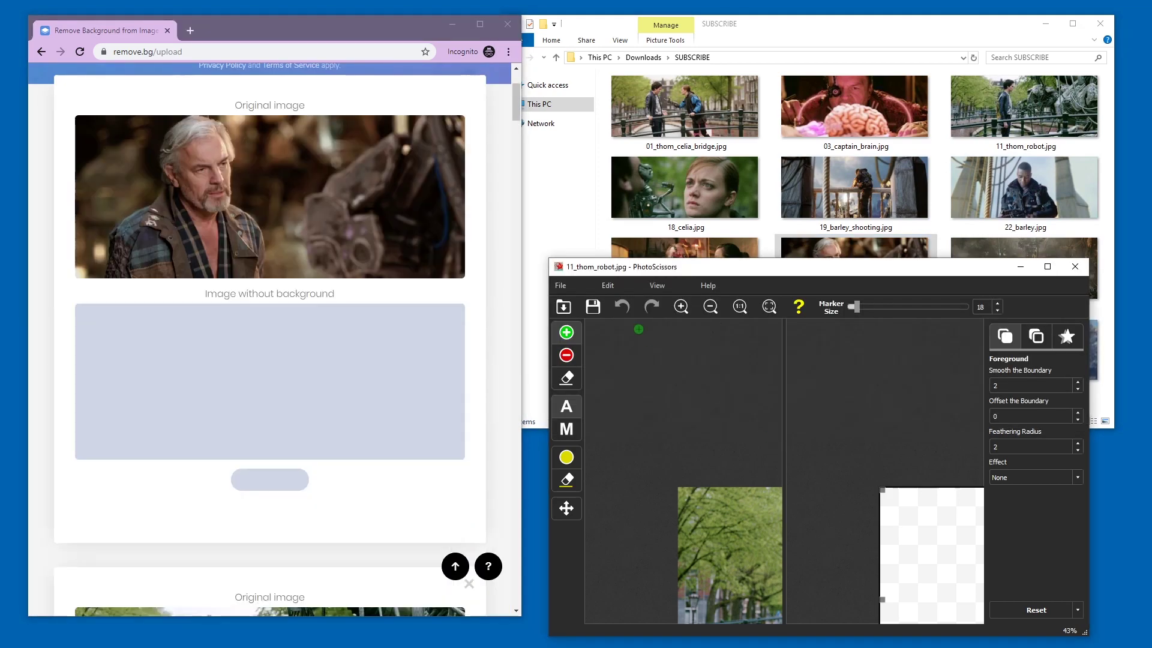
click(564, 304)
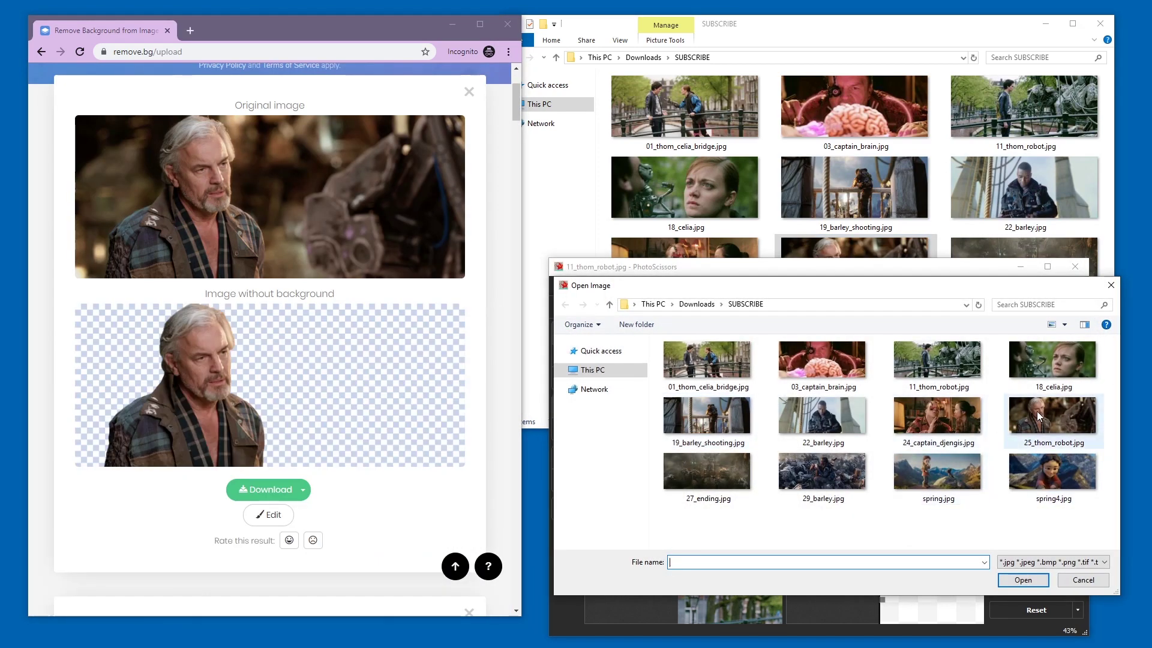
double_click(1036, 411)
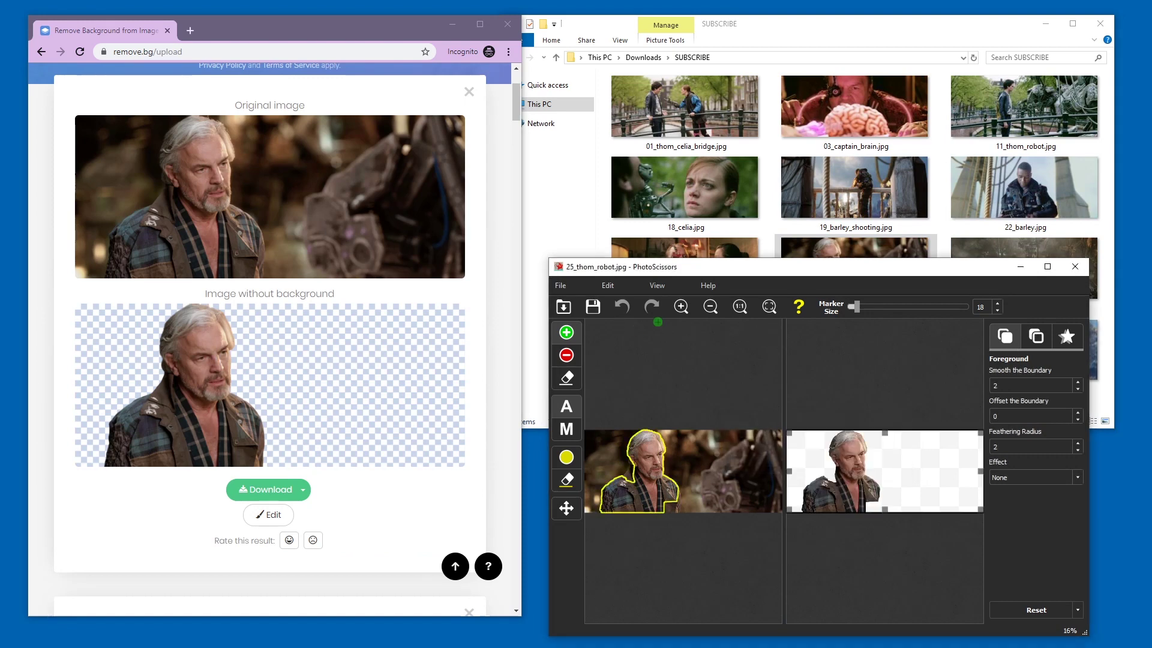
click(1047, 266)
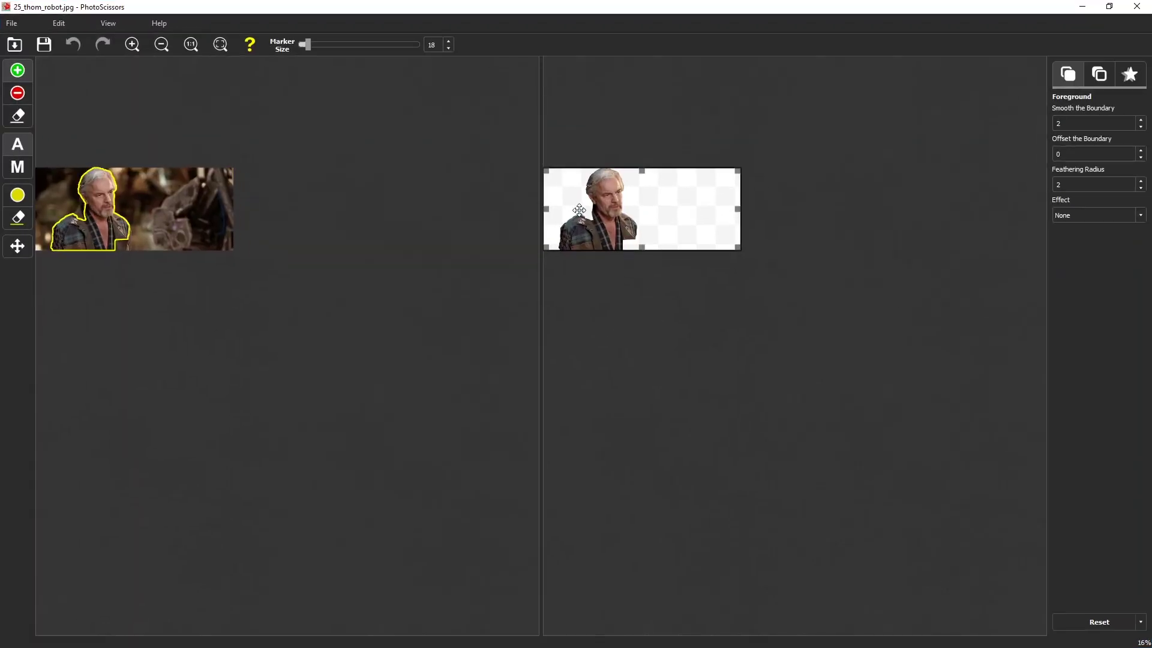
Mark the hair behind the man's ear and the raised jacket collar beside his neck as foreground to keep
scroll(92, 193, up, 5)
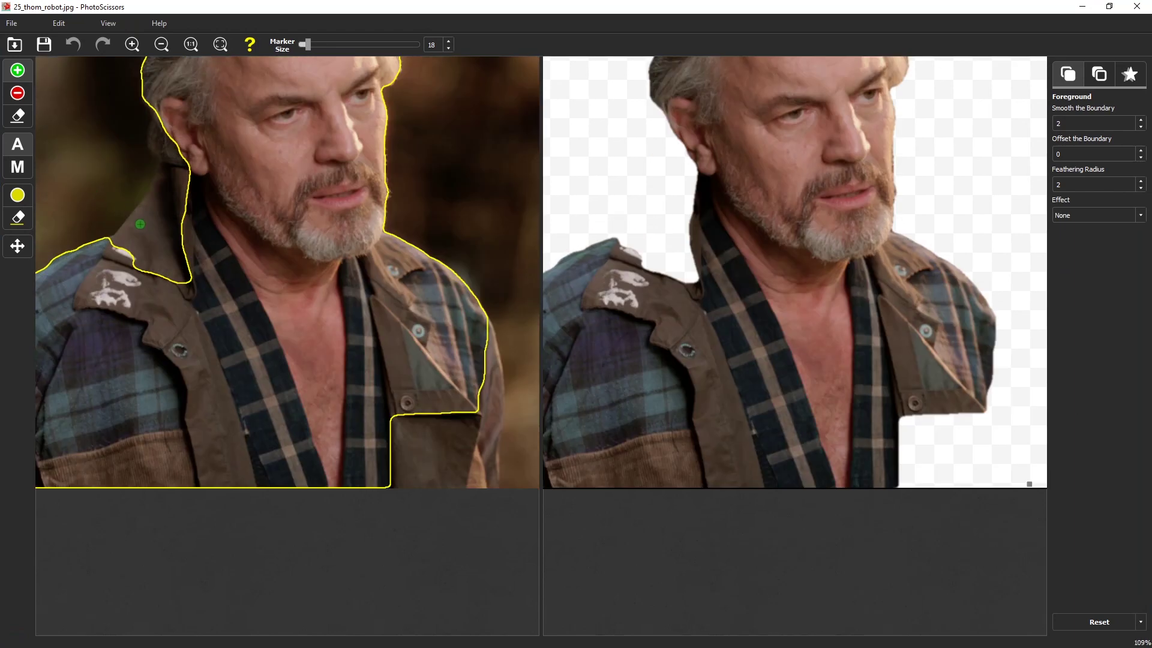
scroll(140, 223, down, 3)
scroll(166, 190, up, 4)
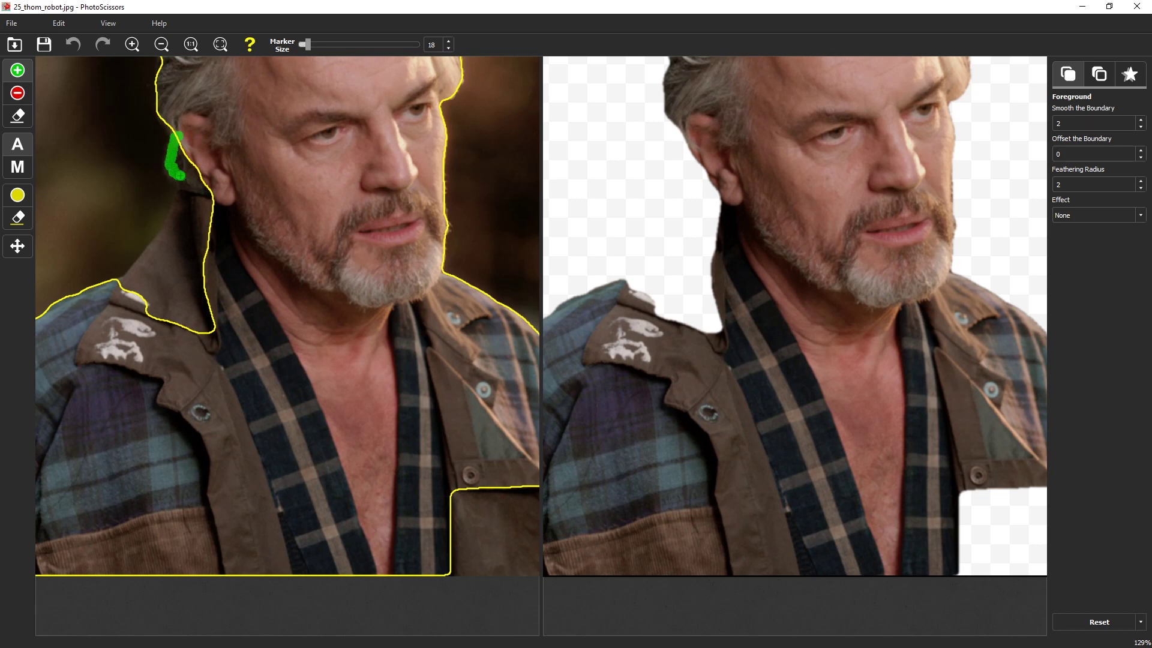
drag(180, 209, 176, 218)
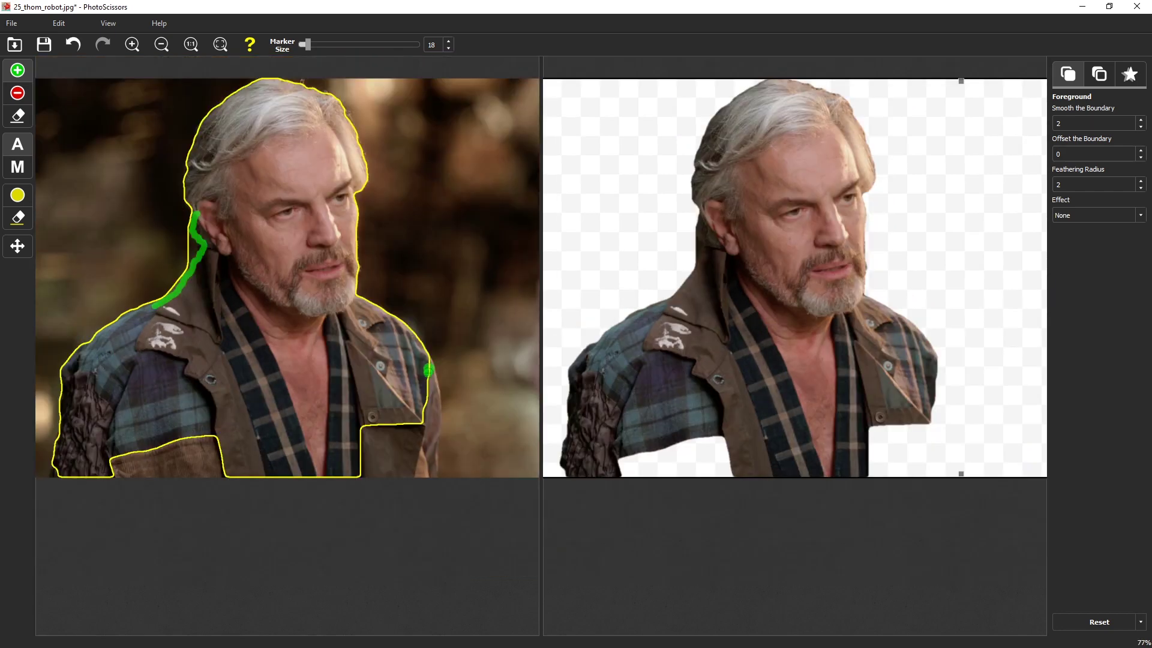
Mark the missing jacket areas along both outer sleeves and the lower front as foreground, using marker size 18
drag(428, 372, 432, 416)
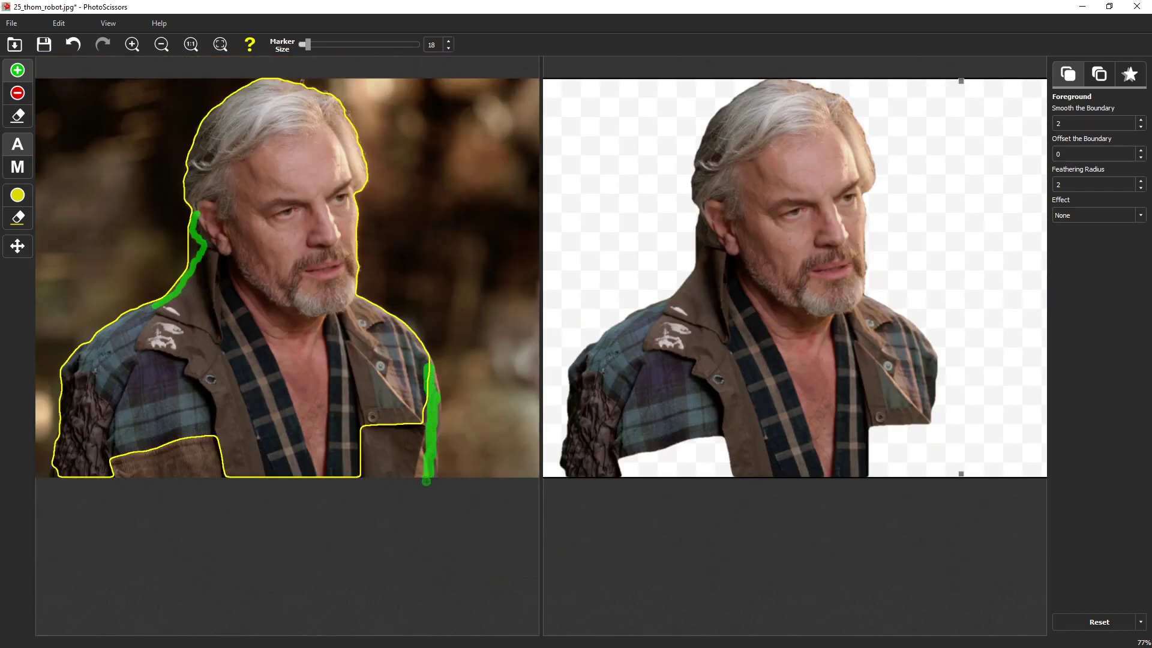
drag(347, 458, 423, 475)
drag(59, 439, 58, 472)
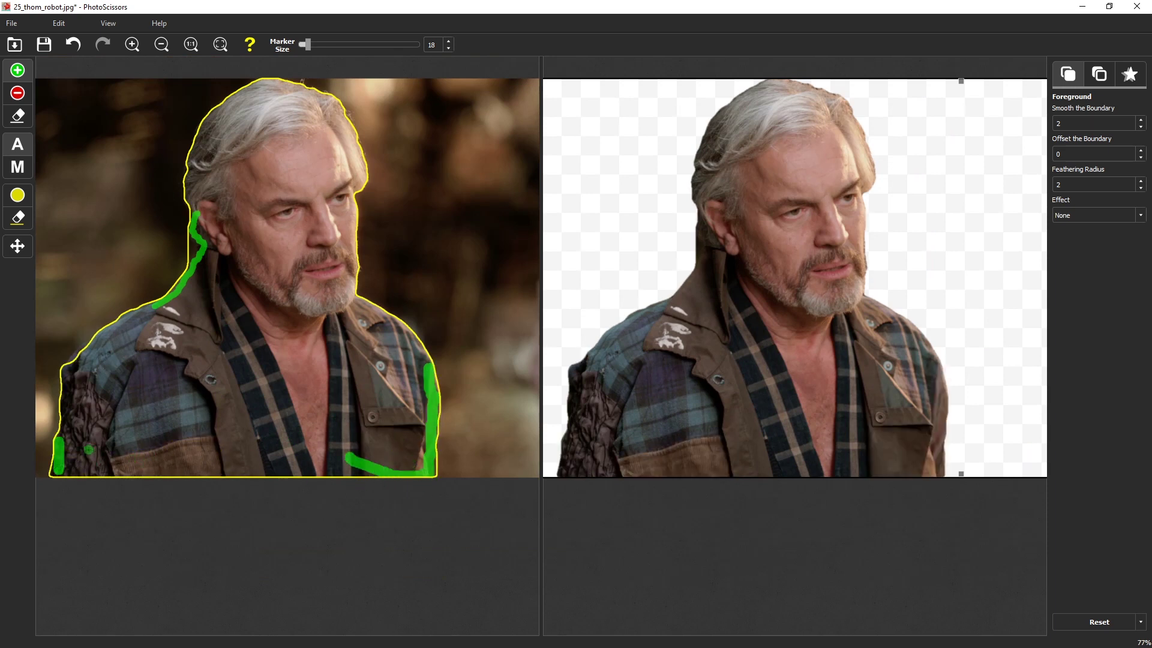
drag(72, 358, 87, 348)
Inspect the whole corrected cutout of the man, and restore the window to compare it with the remove.bg result
scroll(305, 327, down, 1)
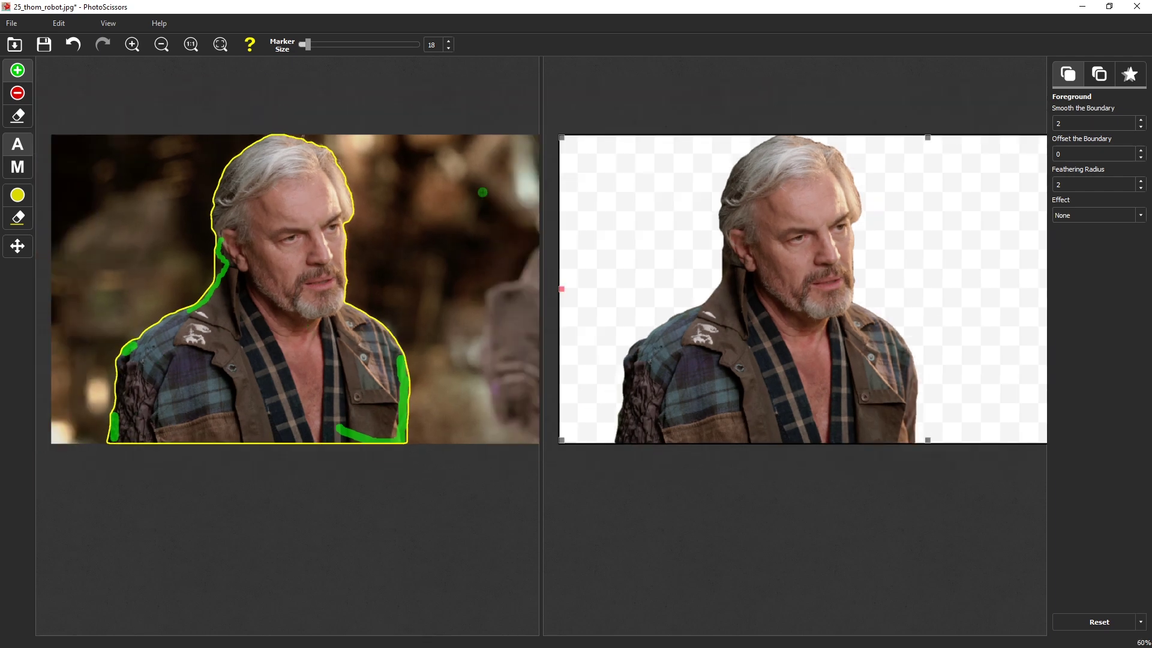
scroll(945, 201, down, 4)
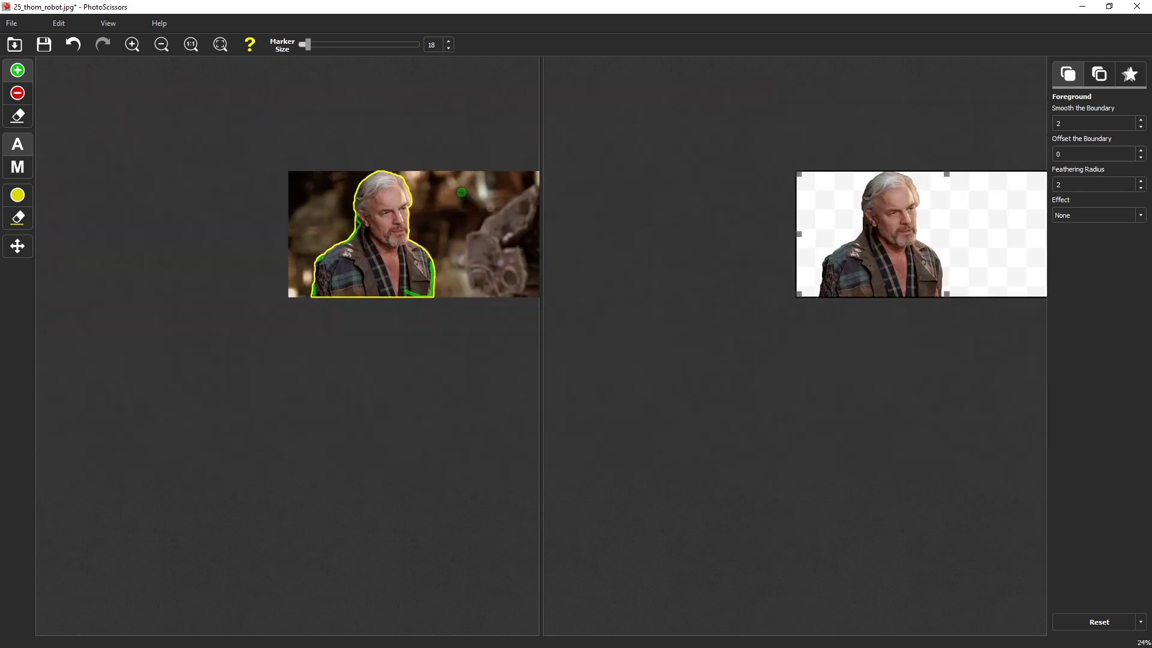
scroll(478, 177, up, 2)
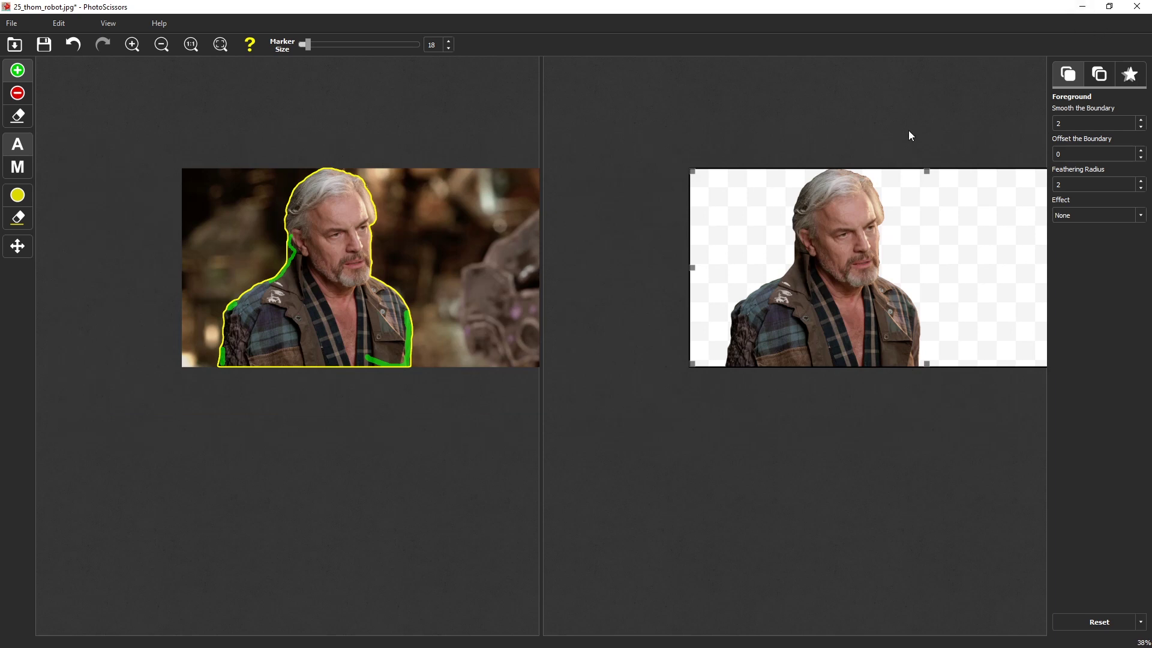
click(1107, 6)
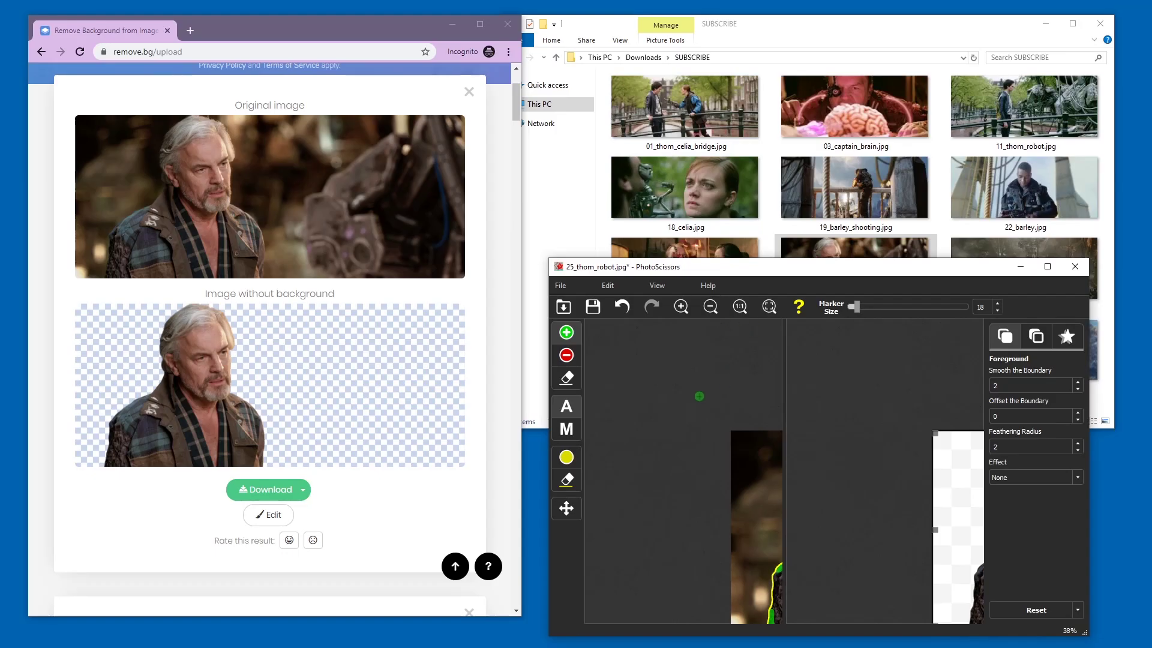
scroll(657, 386, down, 2)
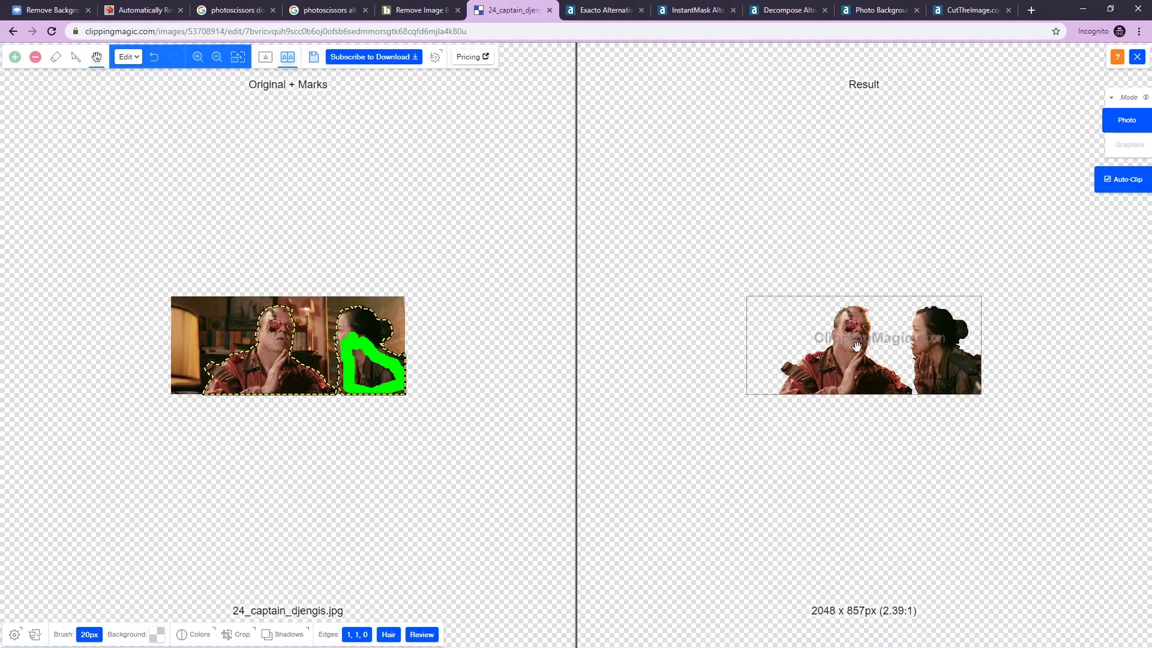
In Clipping Magic, mark the woman's body and the man's lower sleeve edge in 24_captain_djengis.jpg as foreground, using the 20px brush
scroll(879, 348, up, 3)
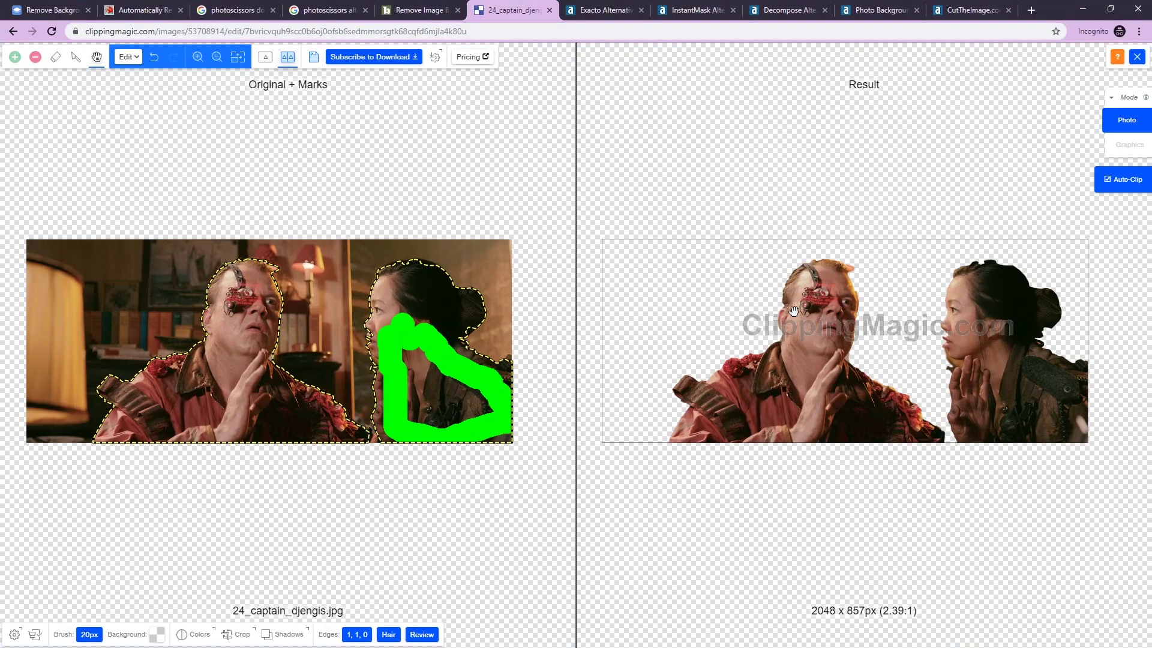
click(373, 438)
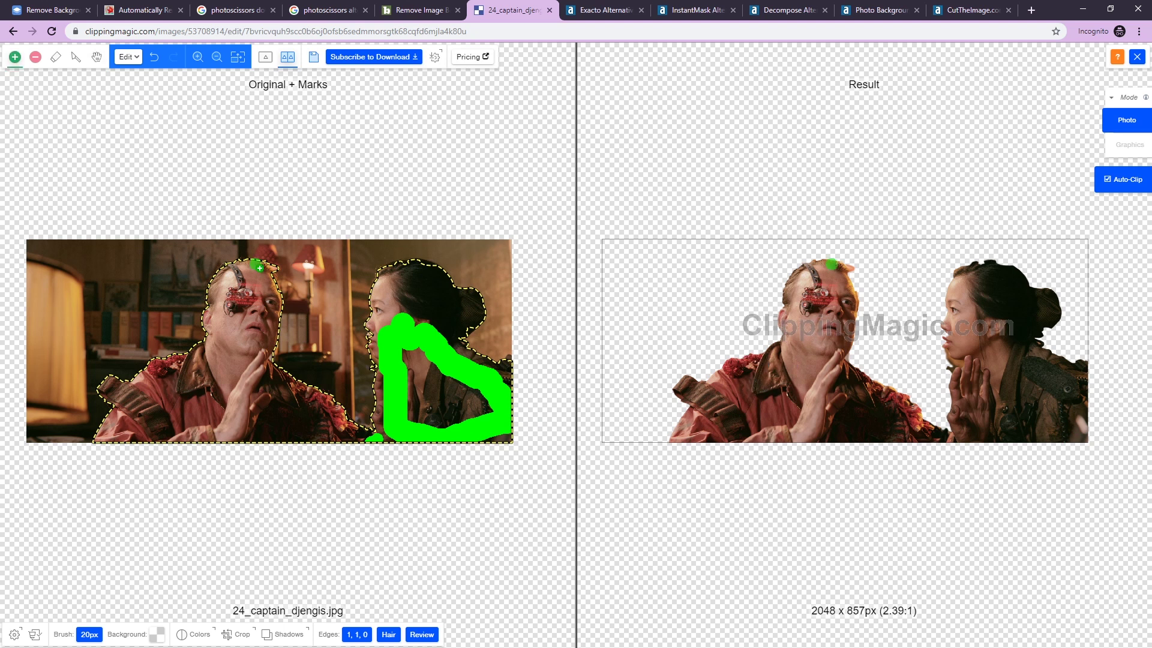
scroll(265, 246, down, 3)
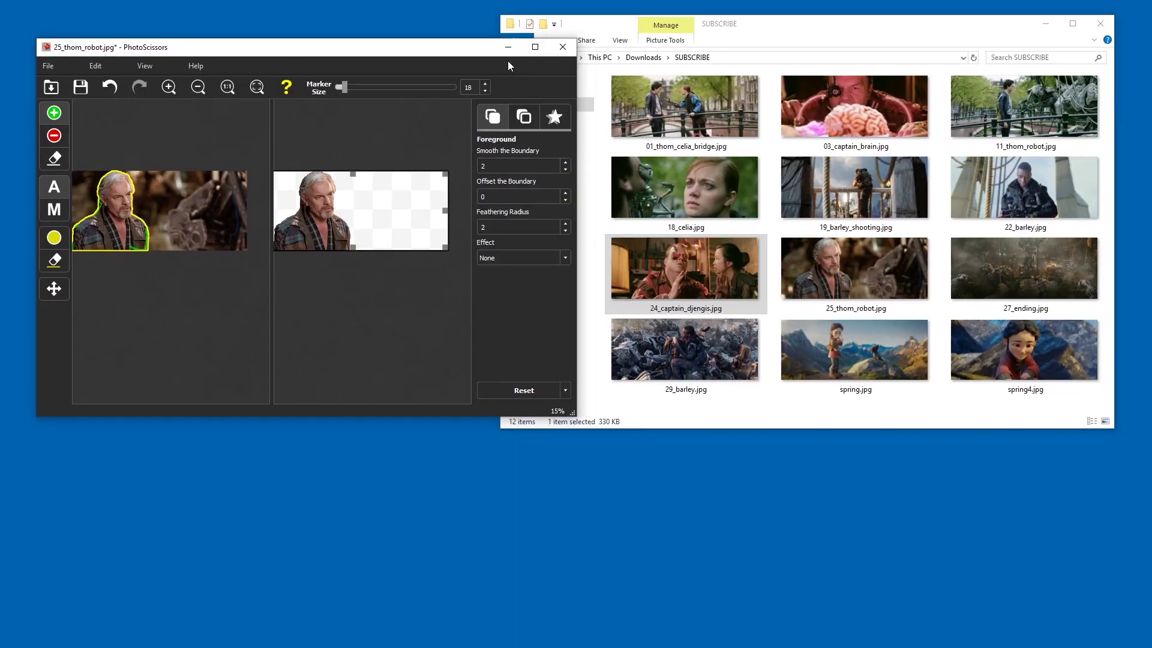
Switch back to PhotoScissors, maximize its window, and inspect the man's corrected cutout in 25_thom_robot.jpg up close
click(534, 49)
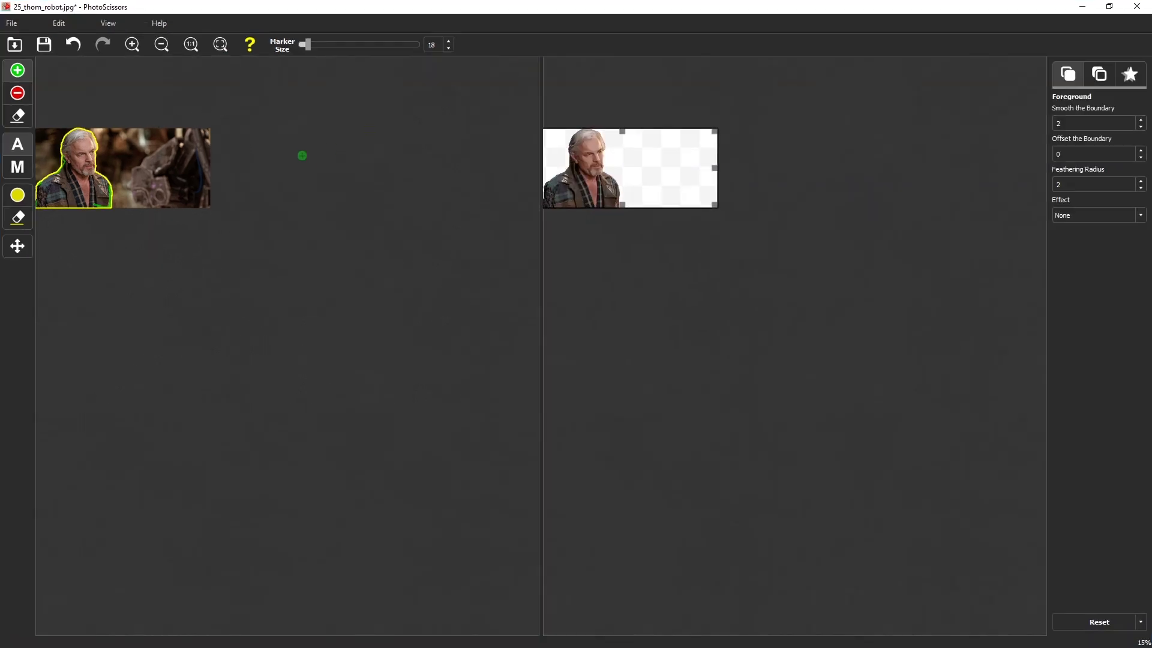
click(18, 246)
drag(92, 244, 442, 319)
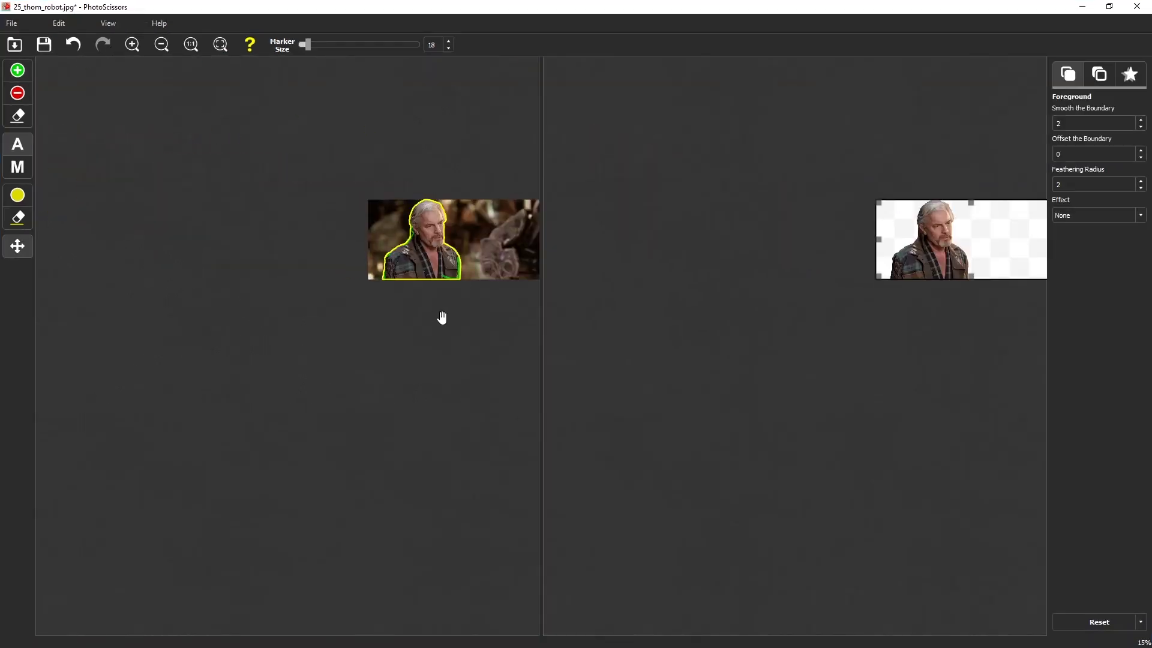
drag(404, 362, 210, 476)
scroll(233, 402, up, 5)
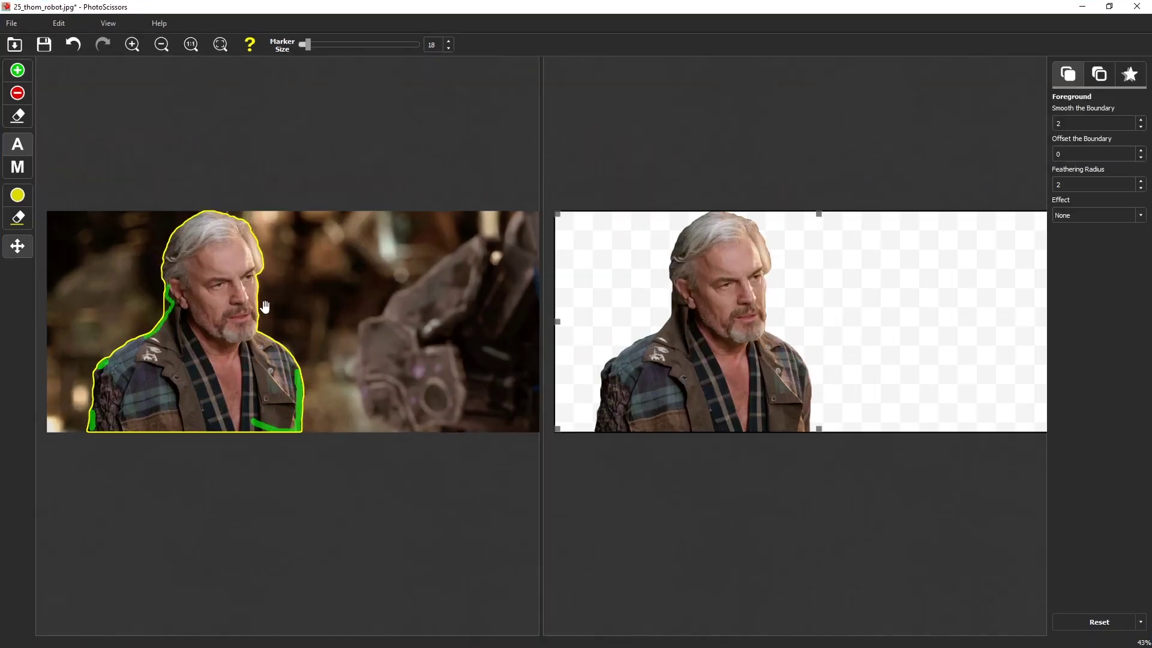